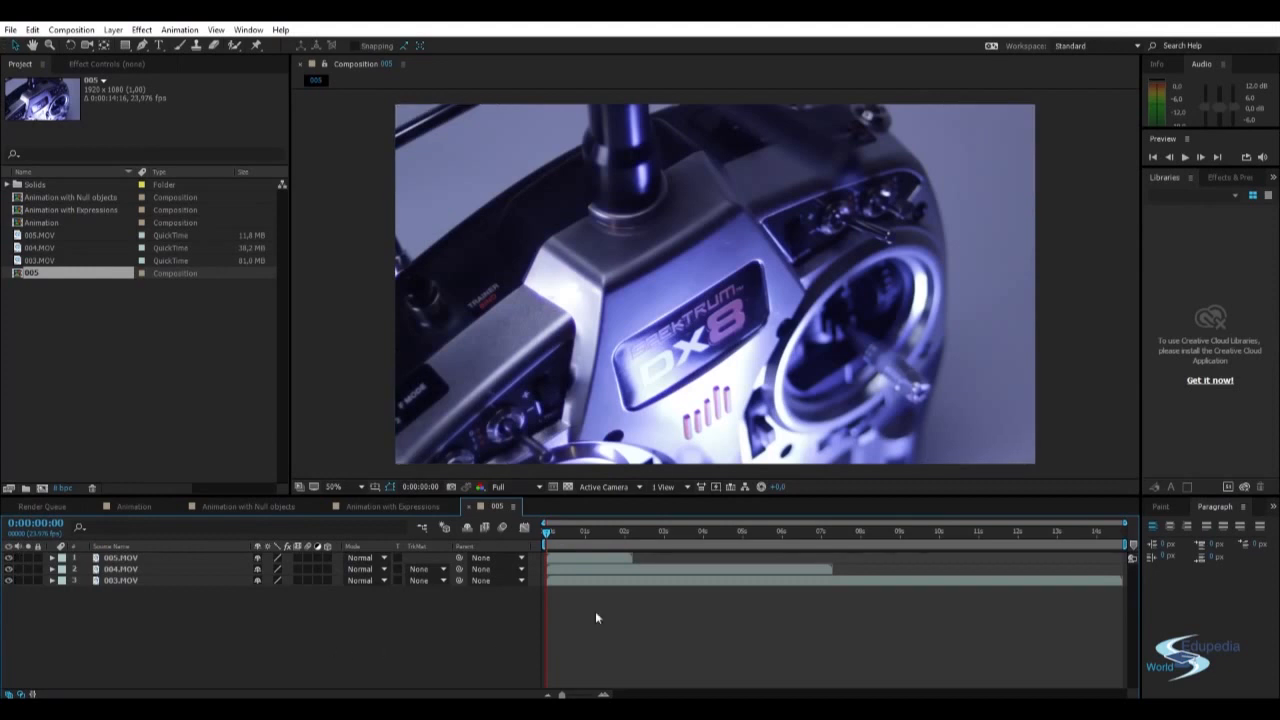
# Scrub through the beginning of the composition and delete the 005.MOV layer.
pyautogui.moveTo(545, 529); pyautogui.dragTo(626, 531)
pyautogui.click(595, 556)
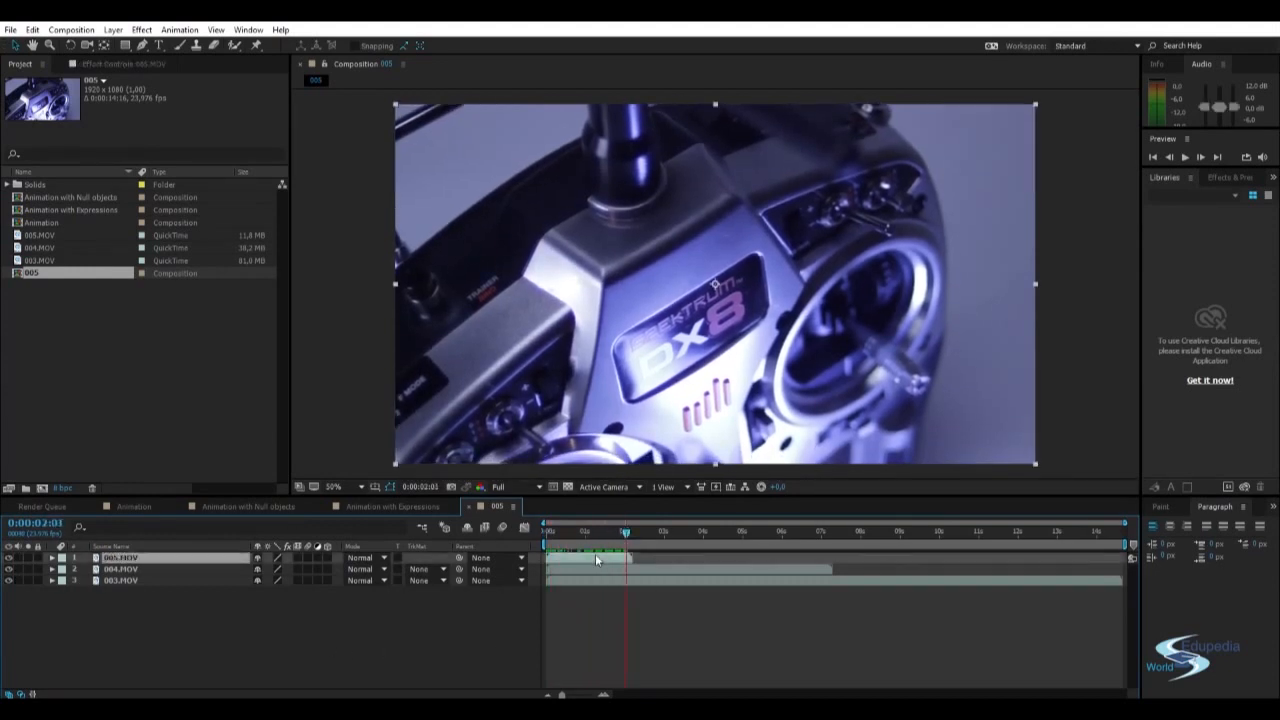
pyautogui.press('Delete')
# Trim the end of the 004.MOV layer at 0:00:05:12 and slide the layer about 2 seconds earlier.
pyautogui.moveTo(564, 520); pyautogui.dragTo(762, 531)
pyautogui.click(790, 558)
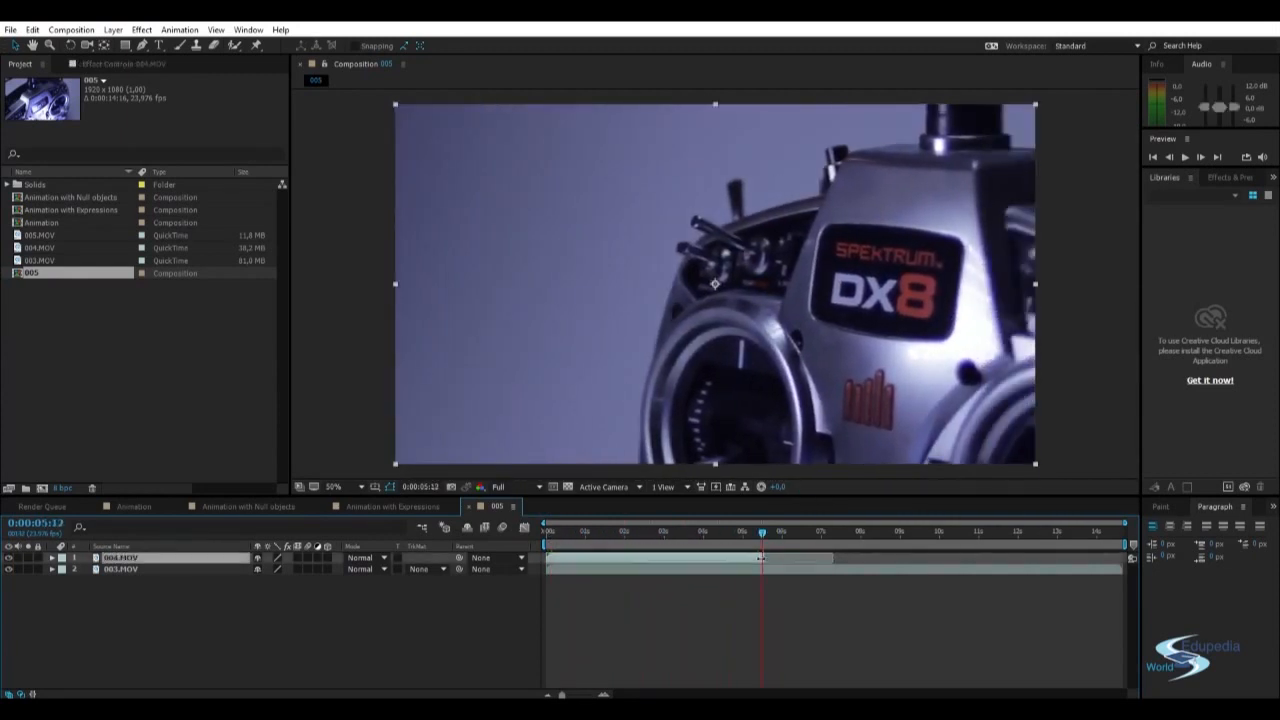
pyautogui.moveTo(658, 562); pyautogui.dragTo(766, 531)
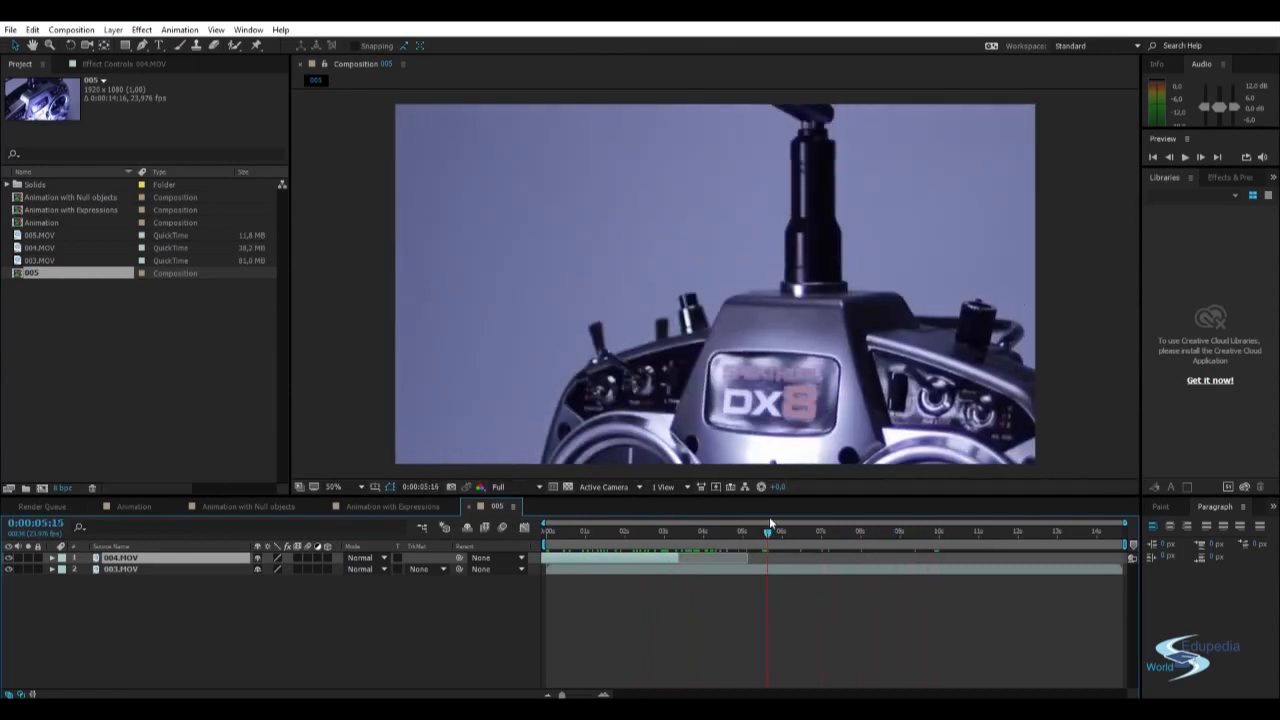
# Slide the 003.MOV layer about 4 seconds earlier in the timeline.
pyautogui.moveTo(795, 568); pyautogui.dragTo(685, 530)
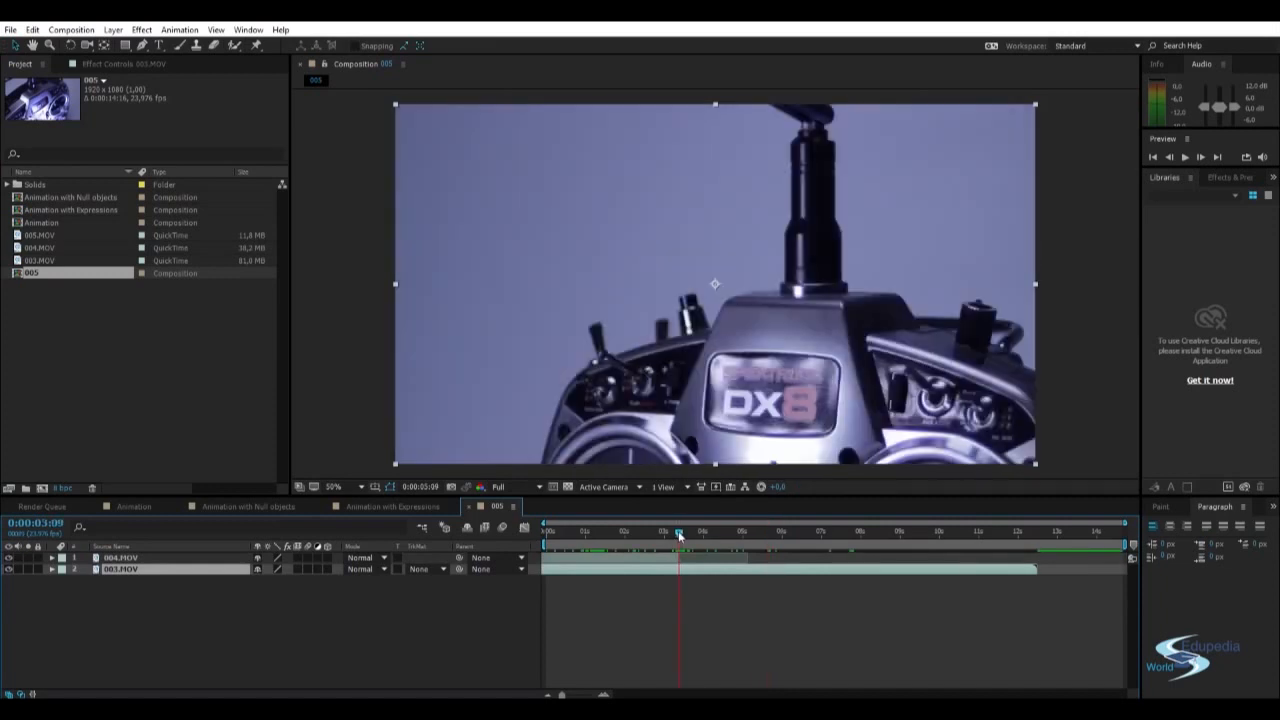
pyautogui.moveTo(719, 578); pyautogui.dragTo(646, 572)
# End the work area at 0:00:08:06 and trim the composition to the work area.
pyautogui.moveTo(686, 531); pyautogui.dragTo(870, 531)
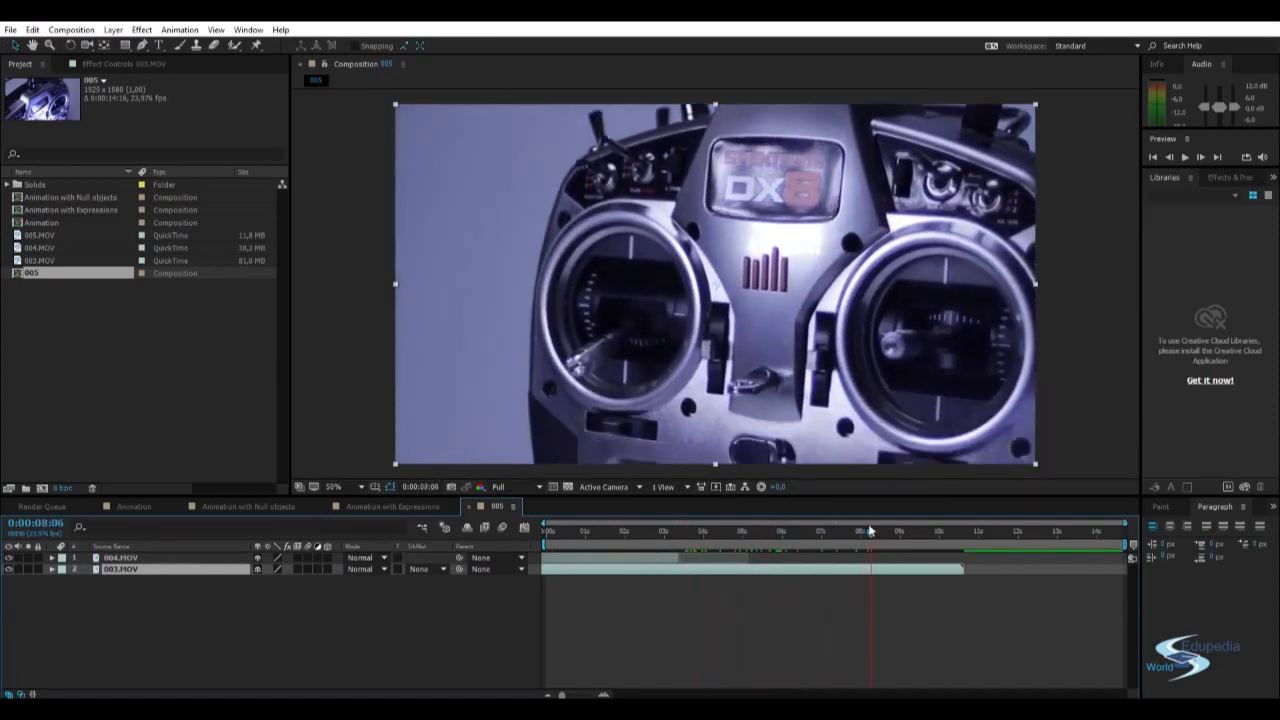
pyautogui.press('n')
pyautogui.rightClick(847, 545)
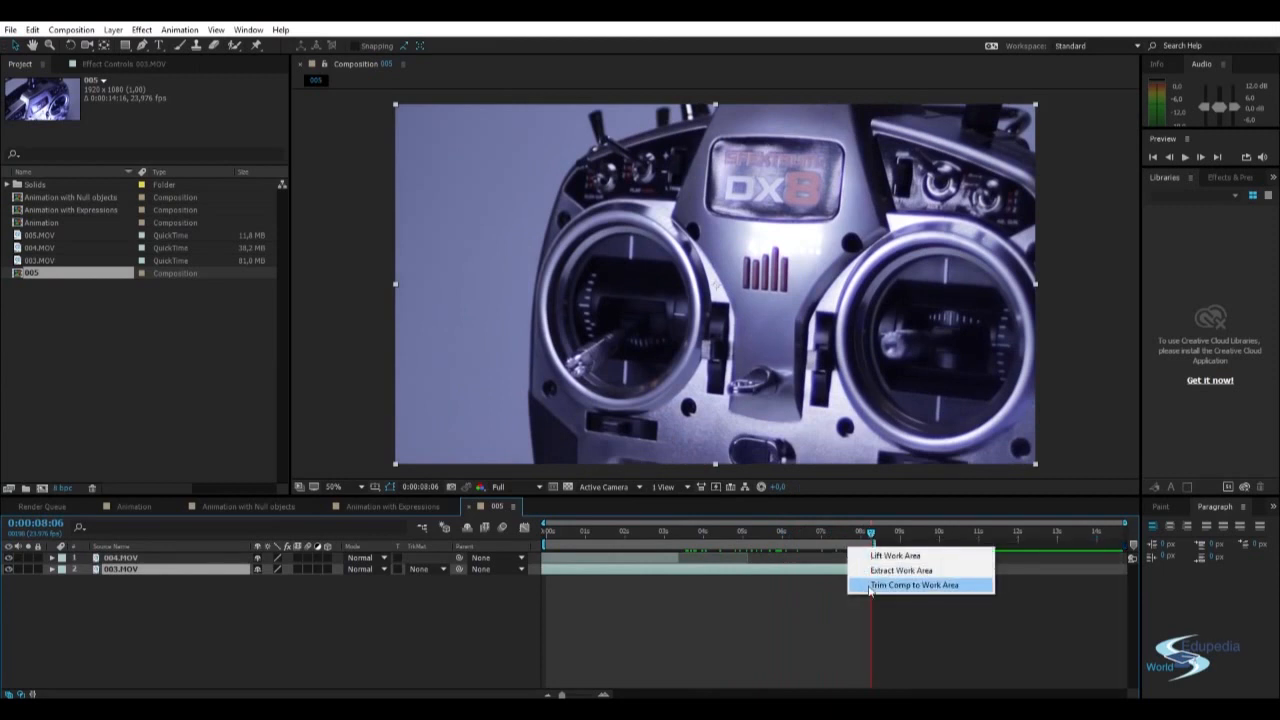
pyautogui.click(915, 583)
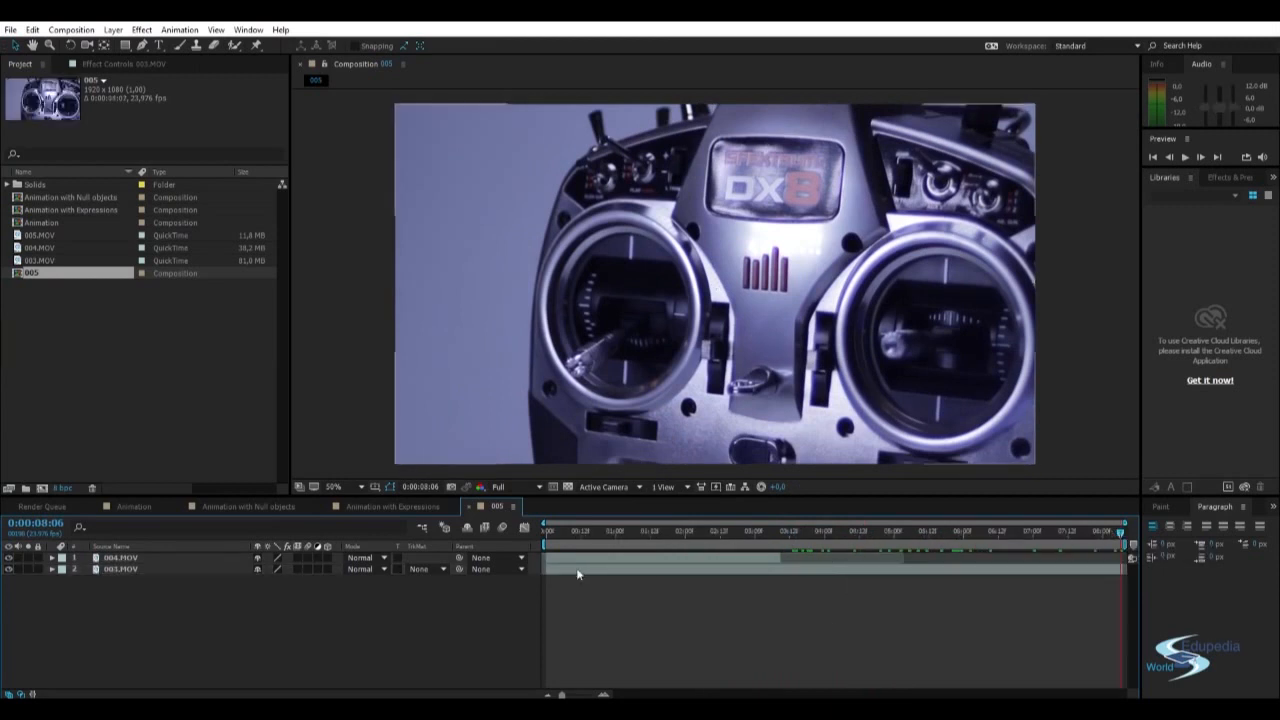
# Trim the start of the 003.MOV layer to the point where 004.MOV ends, and scrub through the first clip.
pyautogui.moveTo(548, 565); pyautogui.dragTo(783, 596)
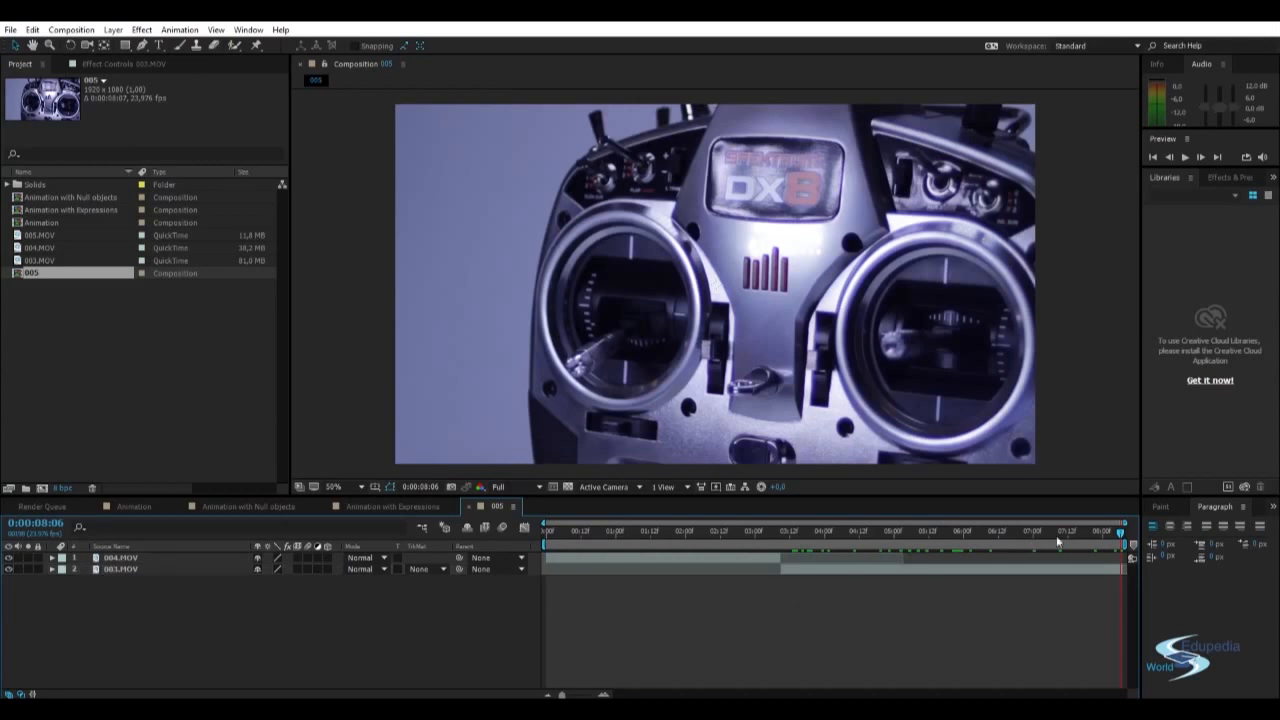
pyautogui.moveTo(1110, 529); pyautogui.dragTo(523, 529)
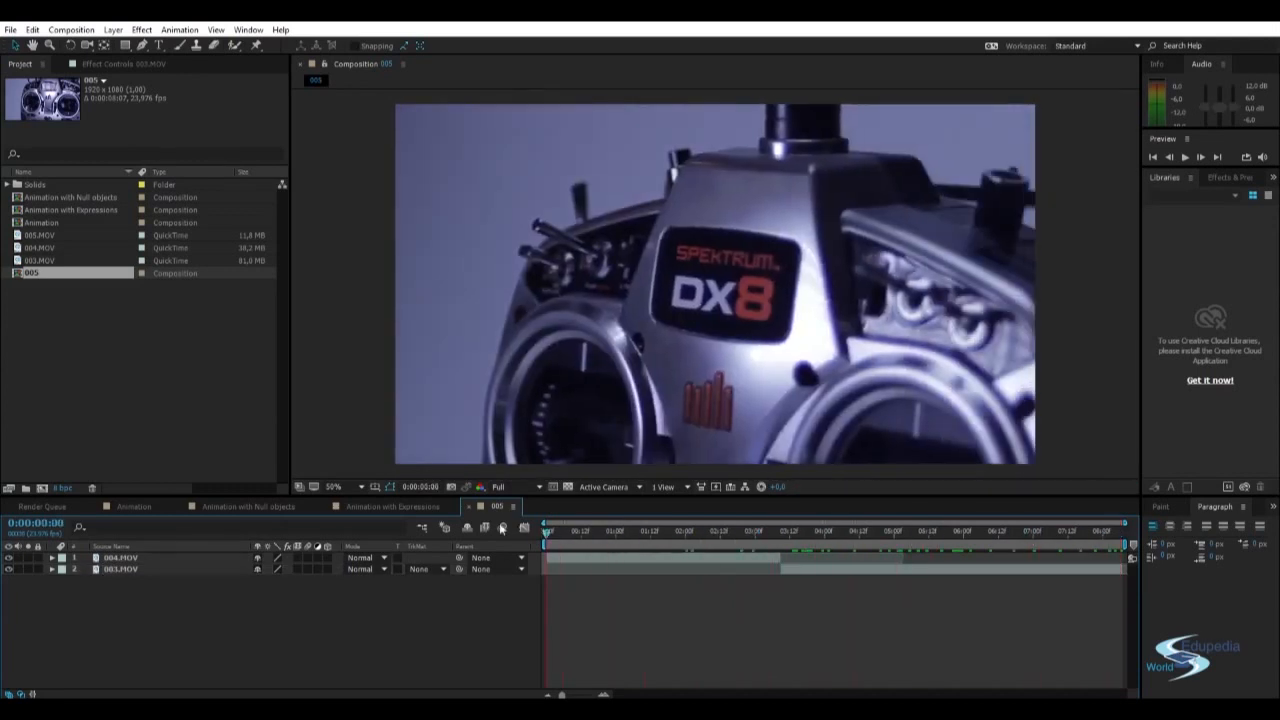
pyautogui.moveTo(561, 529); pyautogui.dragTo(706, 538)
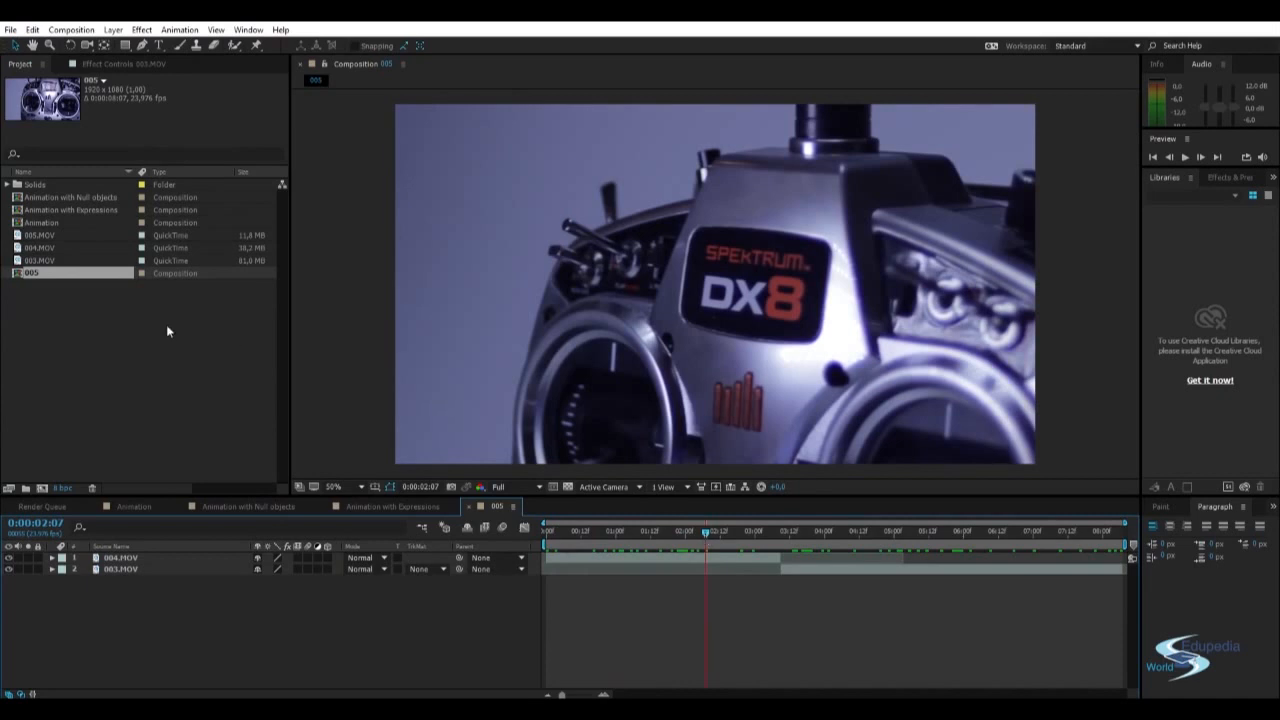
# Rename the 005 composition as "Animation of effects".
pyautogui.click(31, 271)
pyautogui.press('Return')
pyautogui.write('Animation of effects')
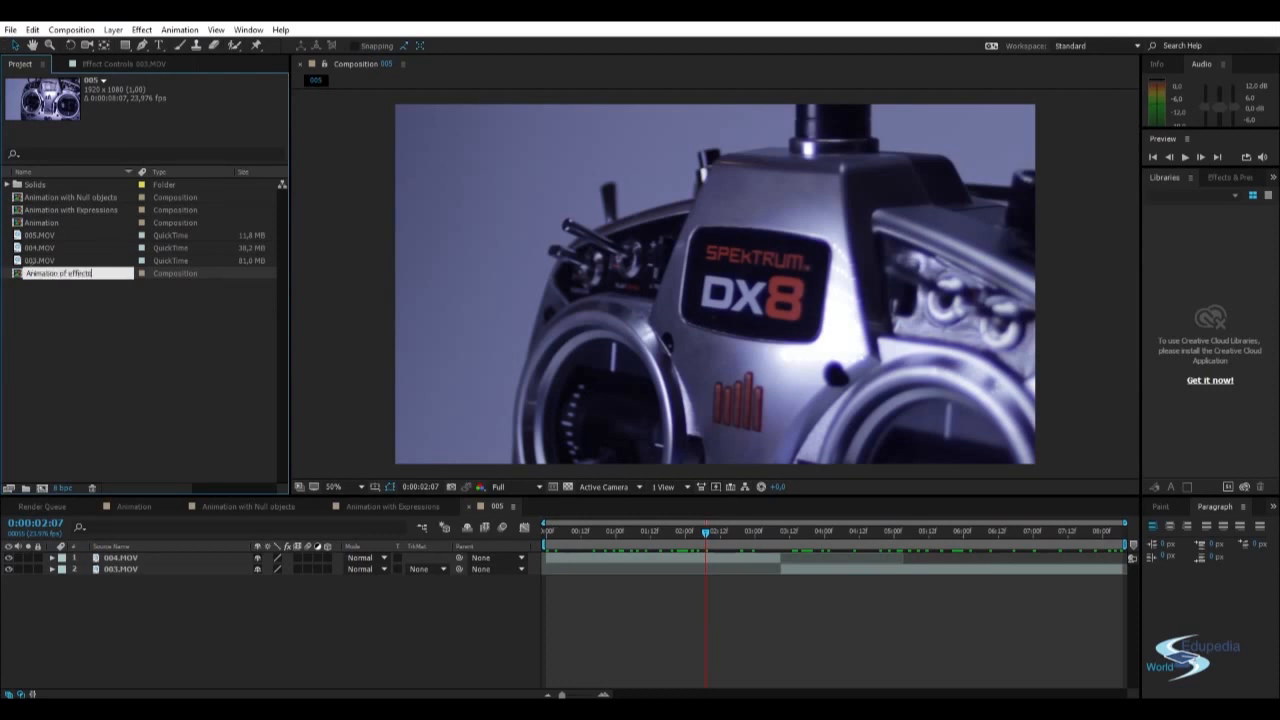
pyautogui.click(210, 376)
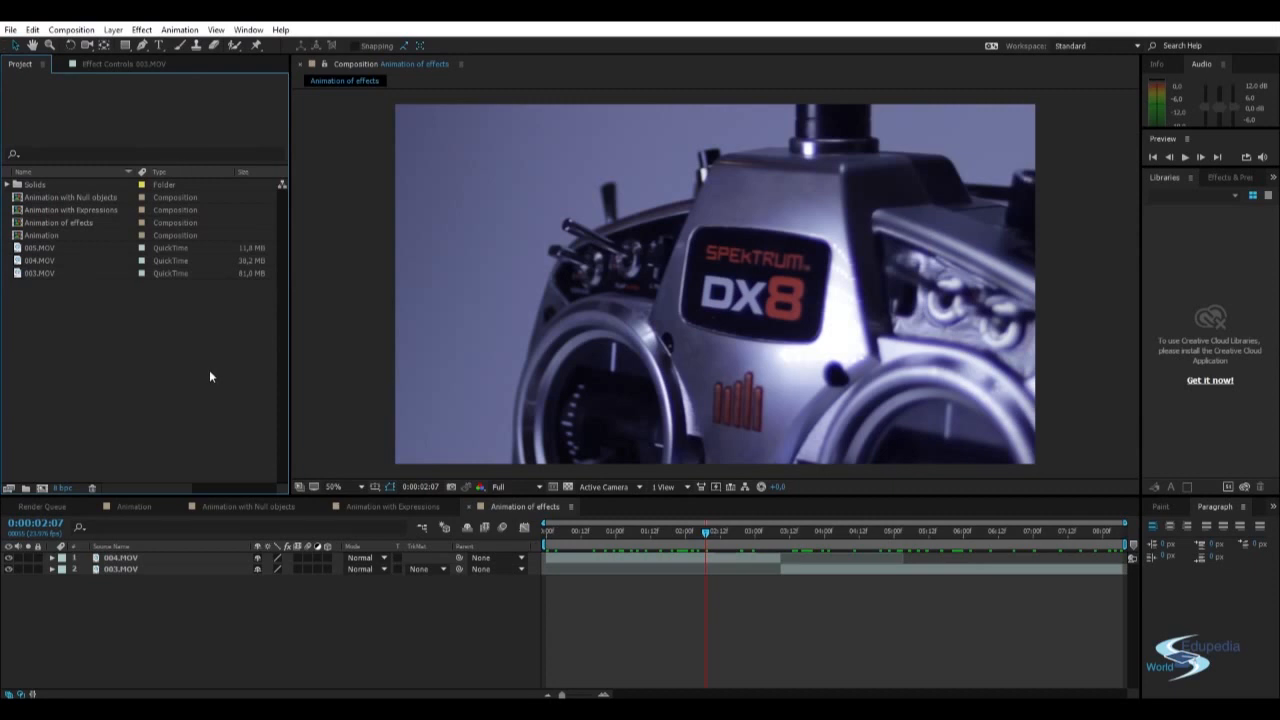
# Add an adjustment layer above the two clips and rename it "Color correction".
pyautogui.click(731, 529)
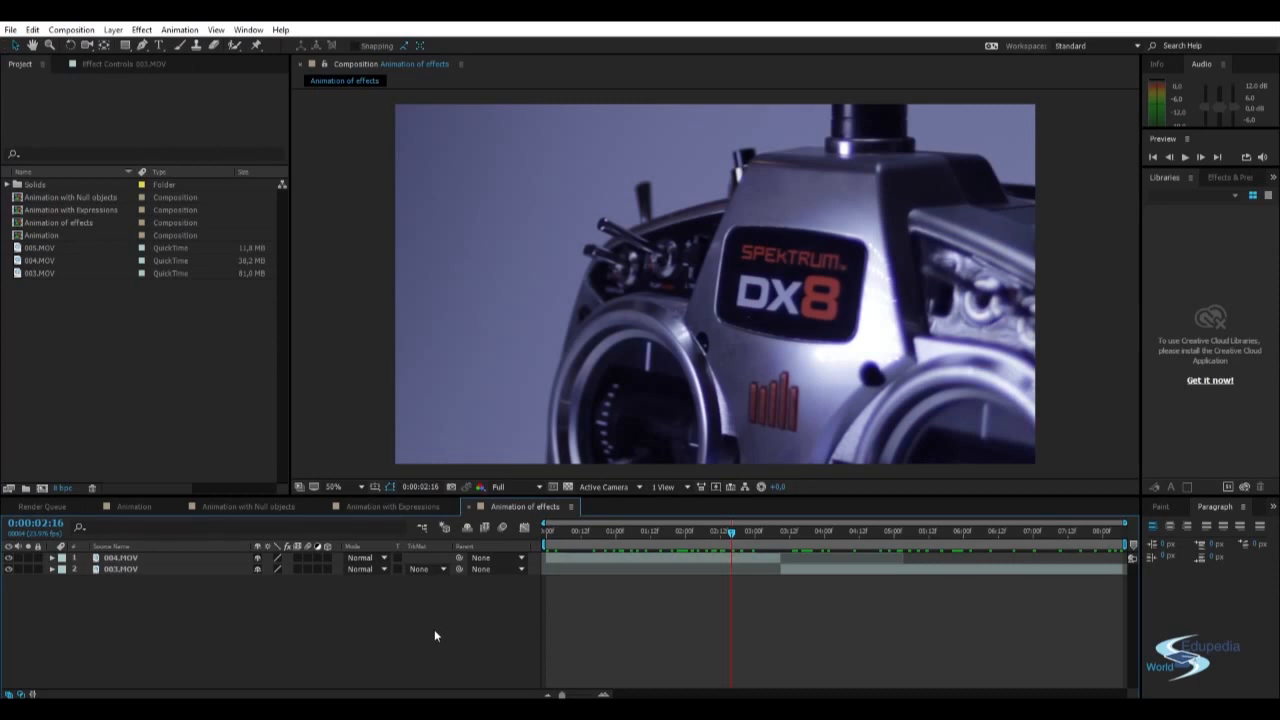
pyautogui.hotkey('ctrl', 'alt', 'y')
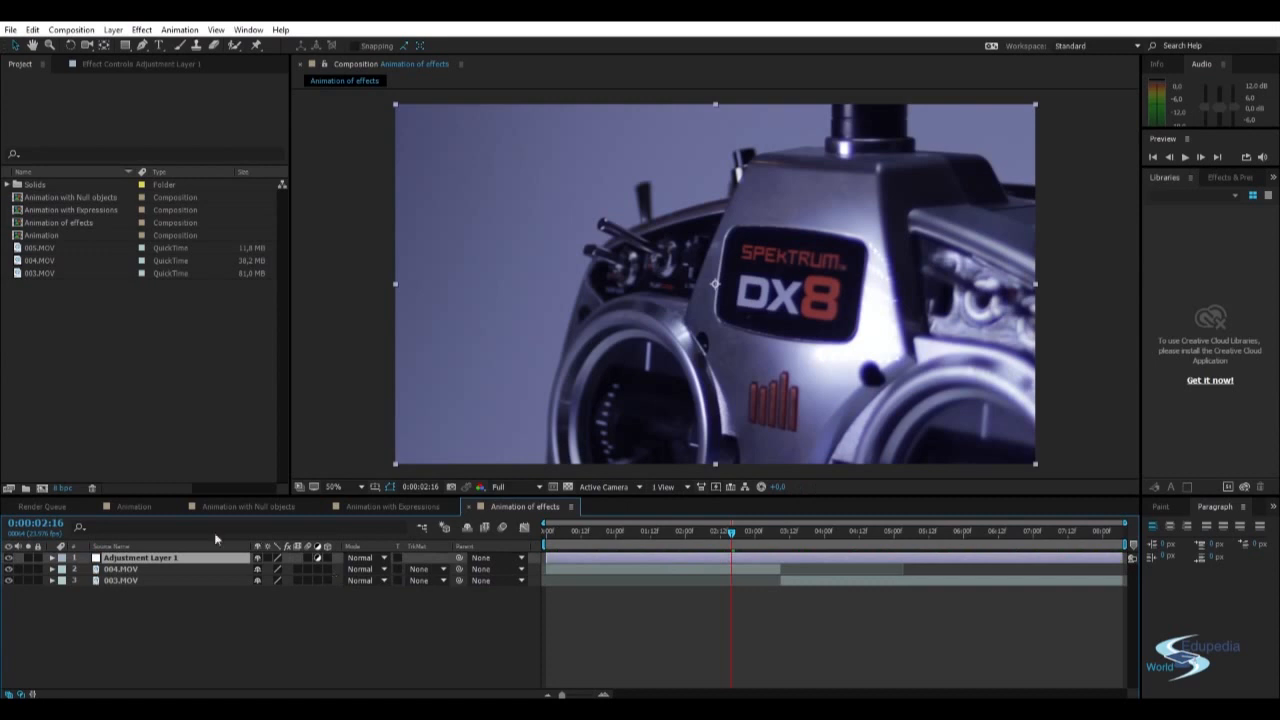
pyautogui.press('Return')
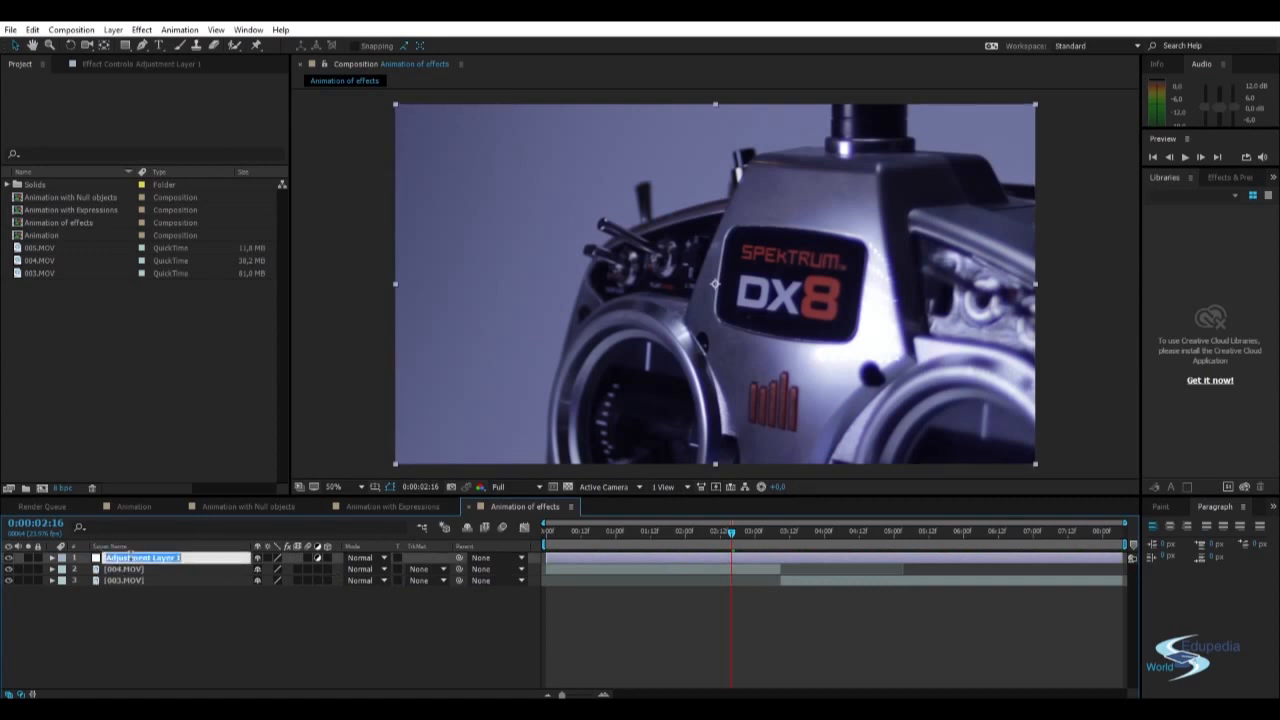
pyautogui.write('Color correction')
pyautogui.press('Return')
# Find the Brightness & Contrast effect by searching for "contrast" and apply it to the Color correction layer.
pyautogui.click(1230, 177)
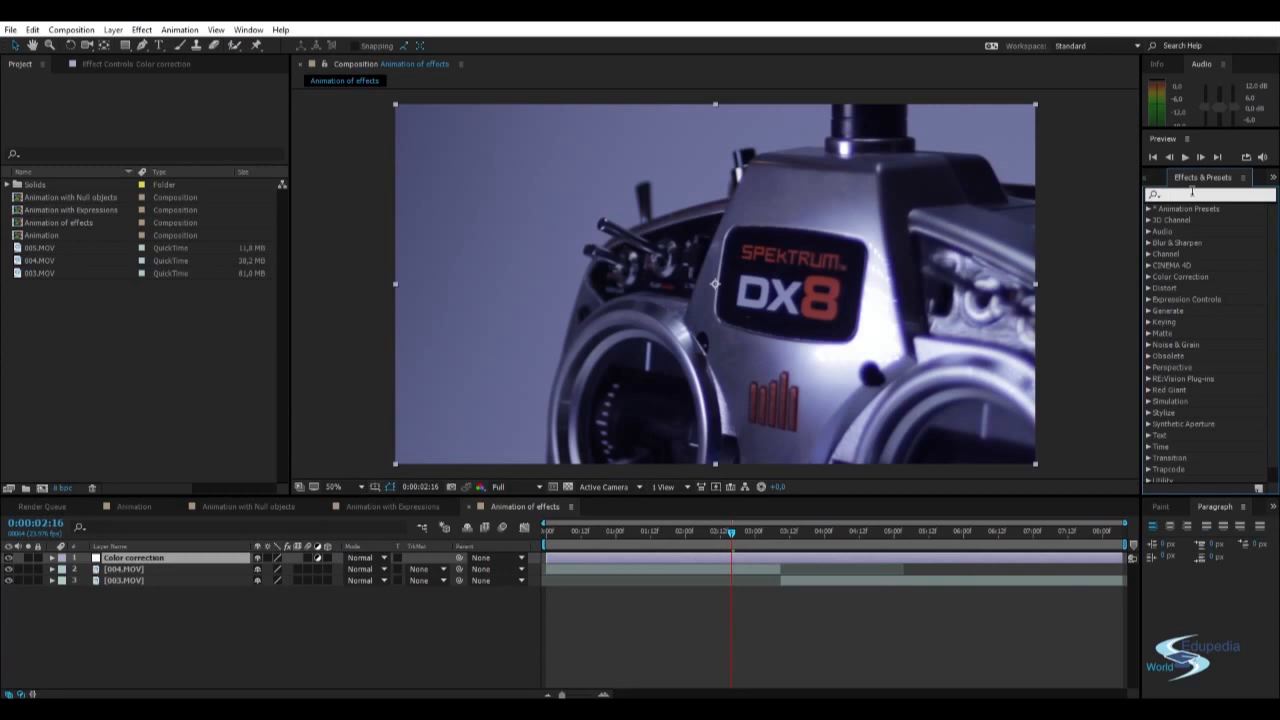
pyautogui.write('contrast')
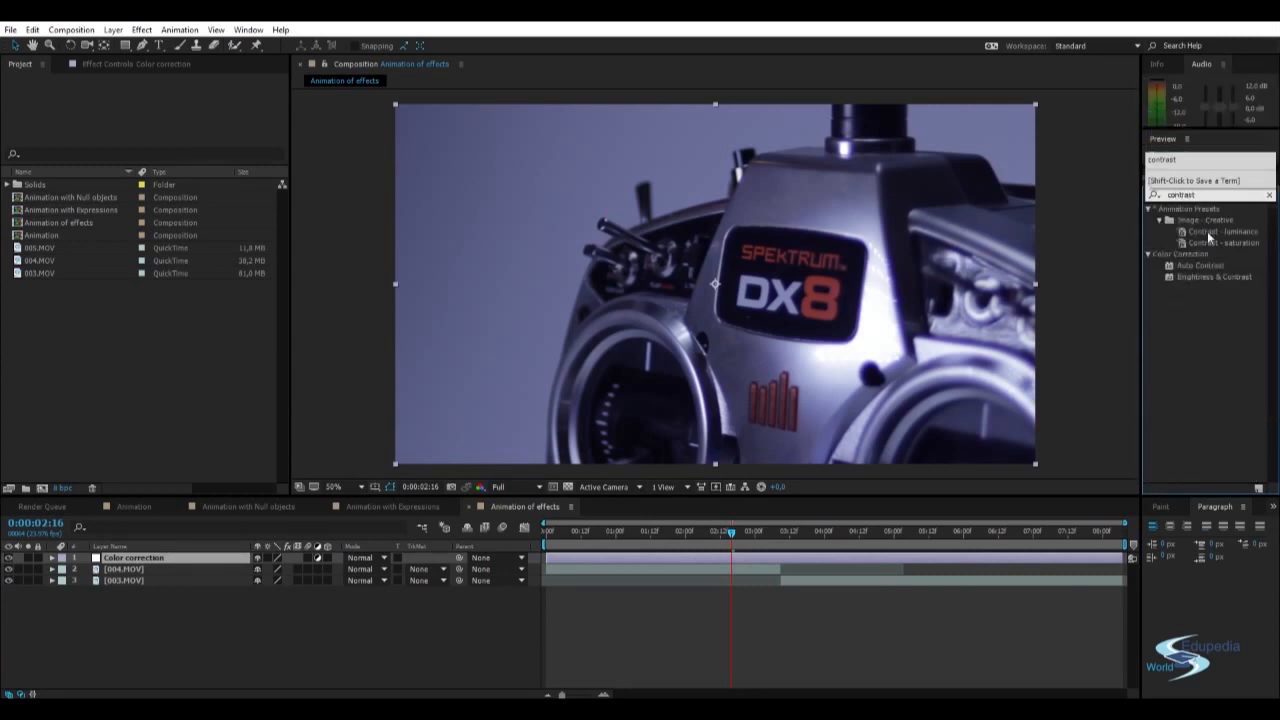
pyautogui.moveTo(1194, 278); pyautogui.dragTo(156, 557)
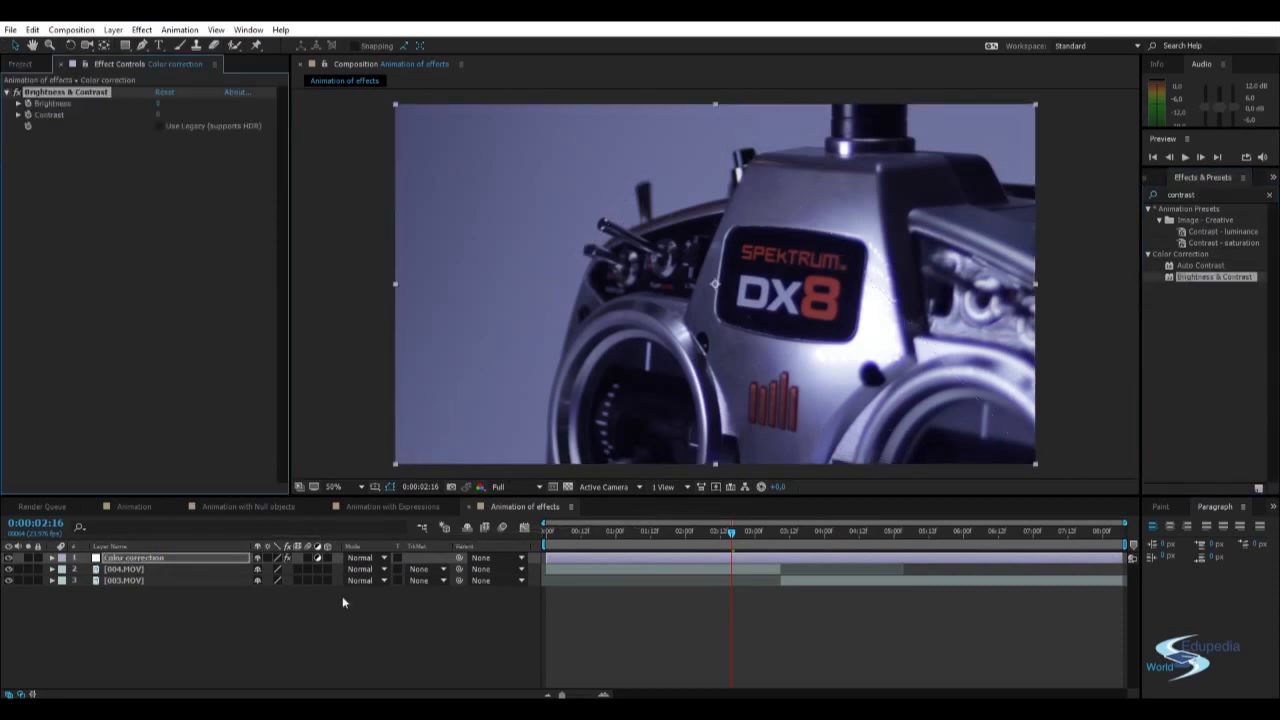
# Search the effects for "tint" and apply the Tint effect to the Color correction layer.
pyautogui.click(1222, 194)
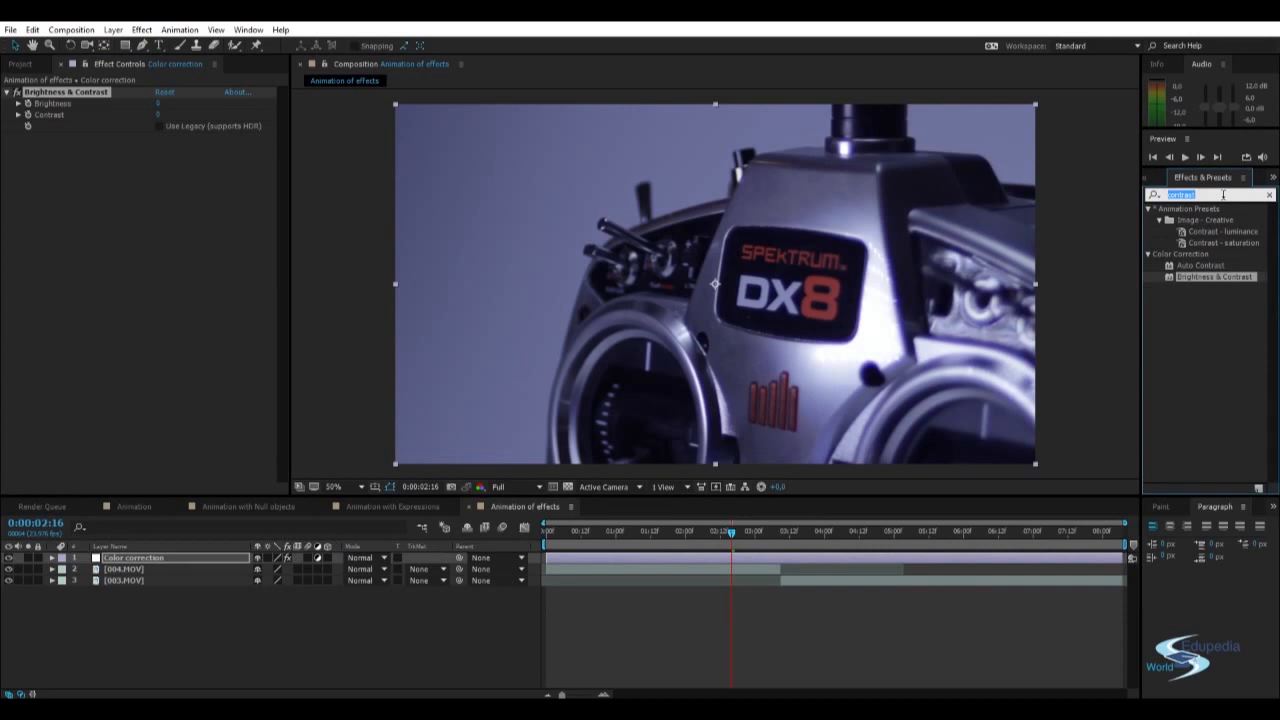
pyautogui.write('tint')
pyautogui.moveTo(1195, 260); pyautogui.dragTo(159, 556)
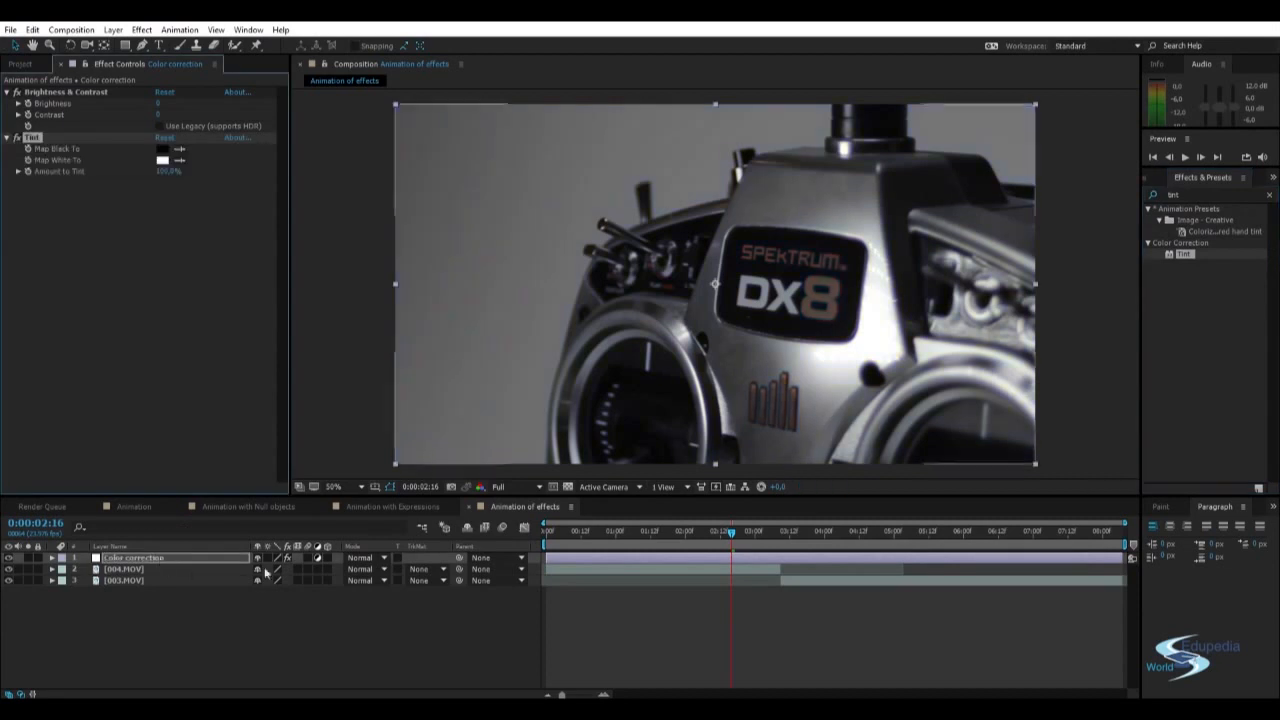
pyautogui.click(350, 372)
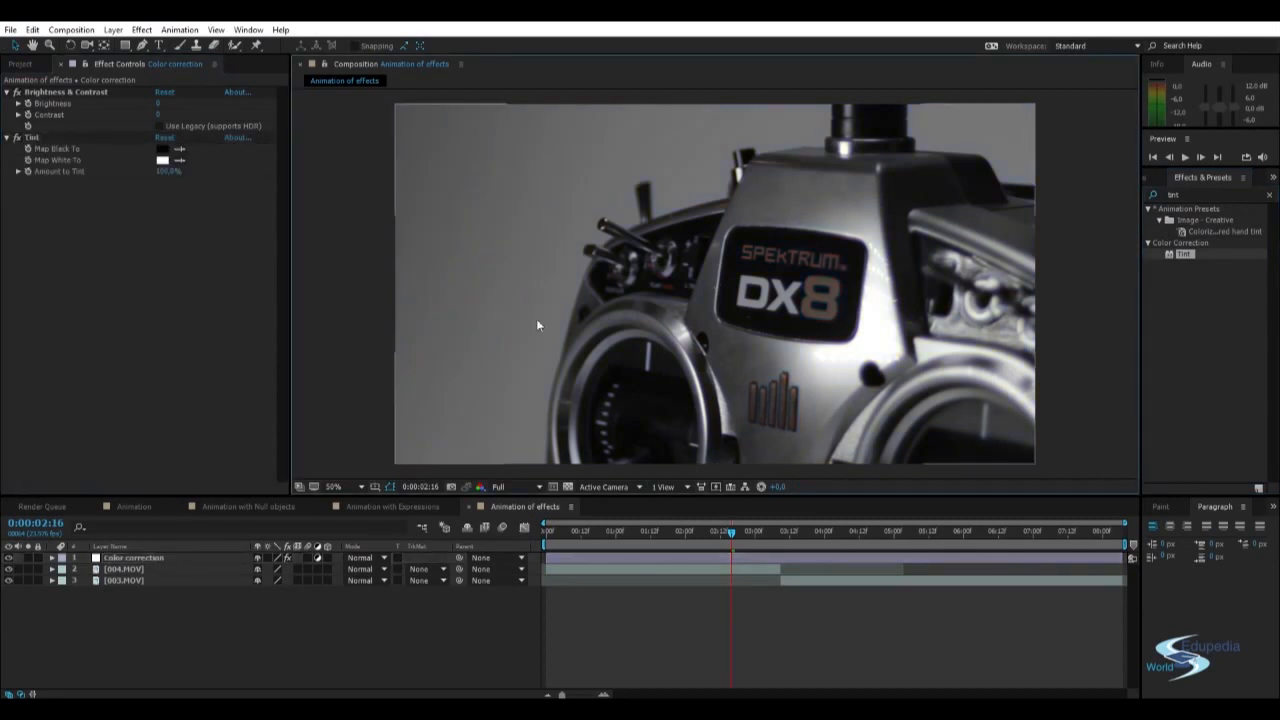
# Set the Tint effect's Map Black To colour to a bright, saturated blue.
pyautogui.click(162, 152)
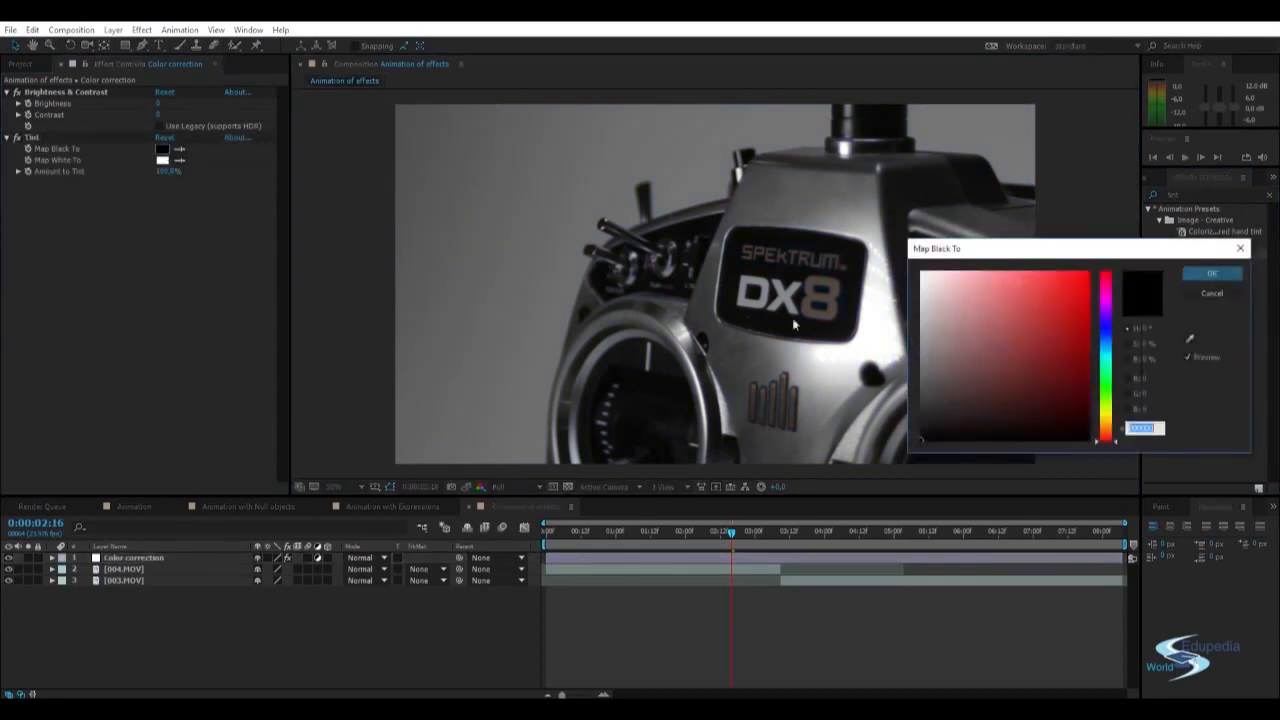
pyautogui.click(1105, 325)
pyautogui.moveTo(1050, 325)
pyautogui.mouseDown()
pyautogui.moveTo(1014, 285)
pyautogui.moveTo(1063, 250)
pyautogui.mouseUp()
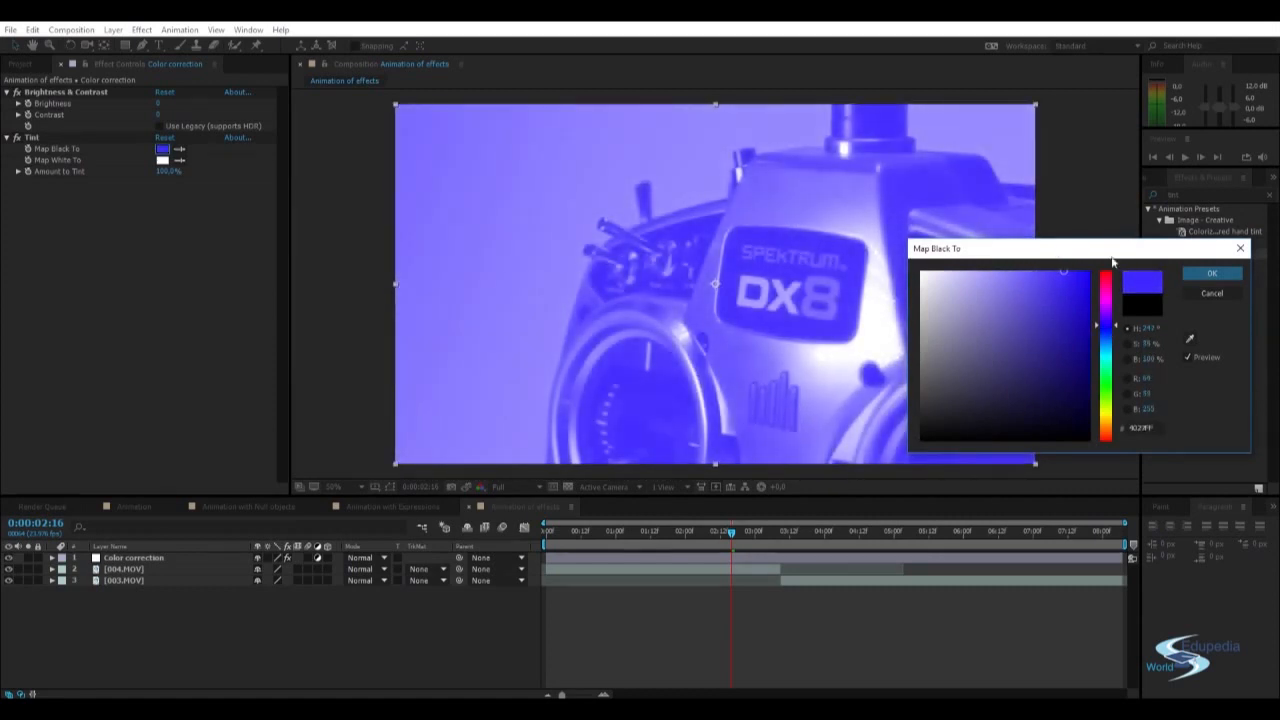
pyautogui.click(1211, 273)
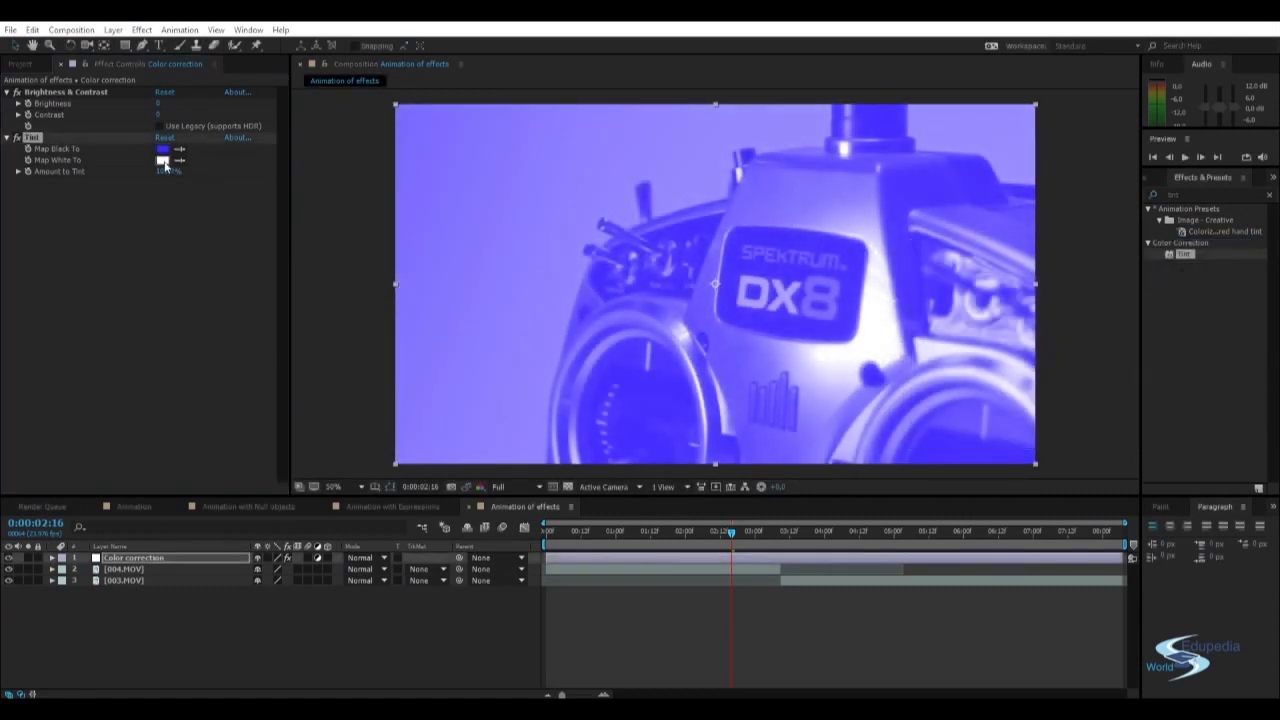
# Set the Tint effect's Map White To colour to a light orange.
pyautogui.click(162, 160)
pyautogui.moveTo(1108, 400); pyautogui.dragTo(1108, 428)
pyautogui.click(1037, 300)
pyautogui.moveTo(1037, 300)
pyautogui.mouseDown()
pyautogui.moveTo(1069, 272)
pyautogui.moveTo(960, 251)
pyautogui.moveTo(971, 280)
pyautogui.moveTo(1023, 281)
pyautogui.moveTo(994, 259)
pyautogui.mouseUp()
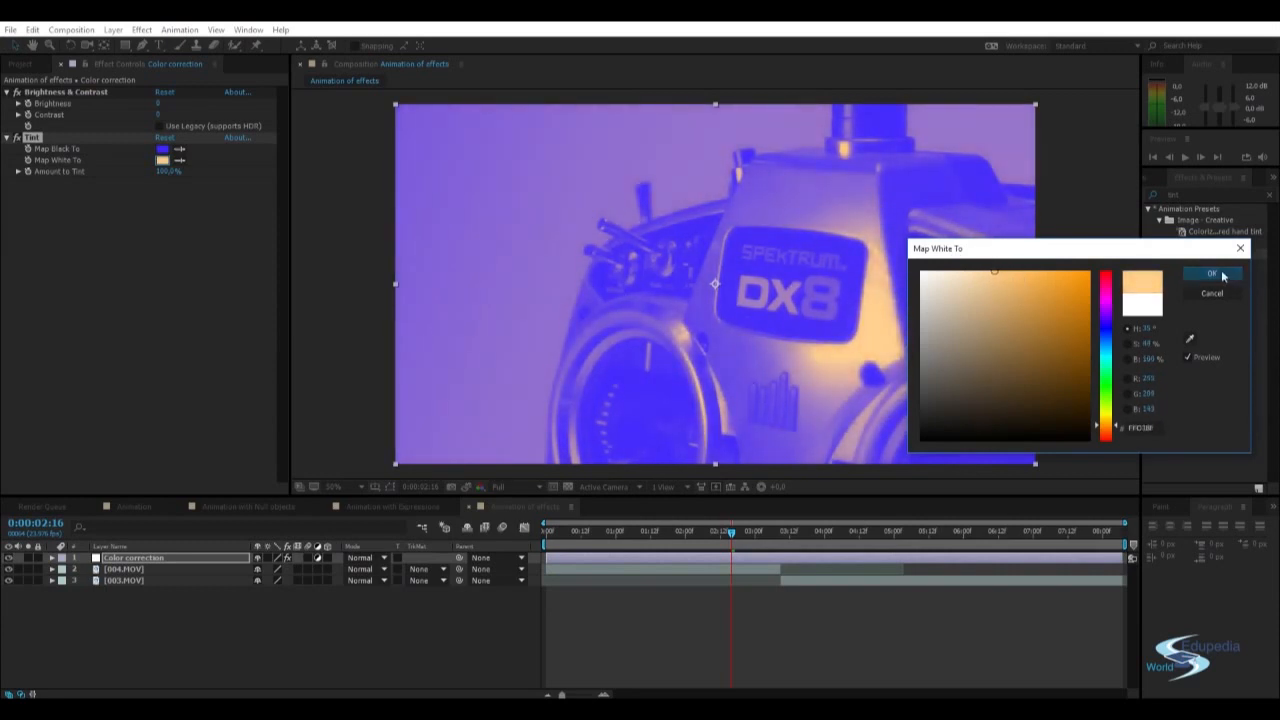
pyautogui.moveTo(1105, 427)
pyautogui.mouseDown()
pyautogui.moveTo(1108, 440)
pyautogui.moveTo(1114, 430)
pyautogui.mouseUp()
pyautogui.moveTo(1022, 285)
pyautogui.mouseDown()
pyautogui.moveTo(1050, 259)
pyautogui.moveTo(1006, 249)
pyautogui.mouseUp()
pyautogui.click(1204, 273)
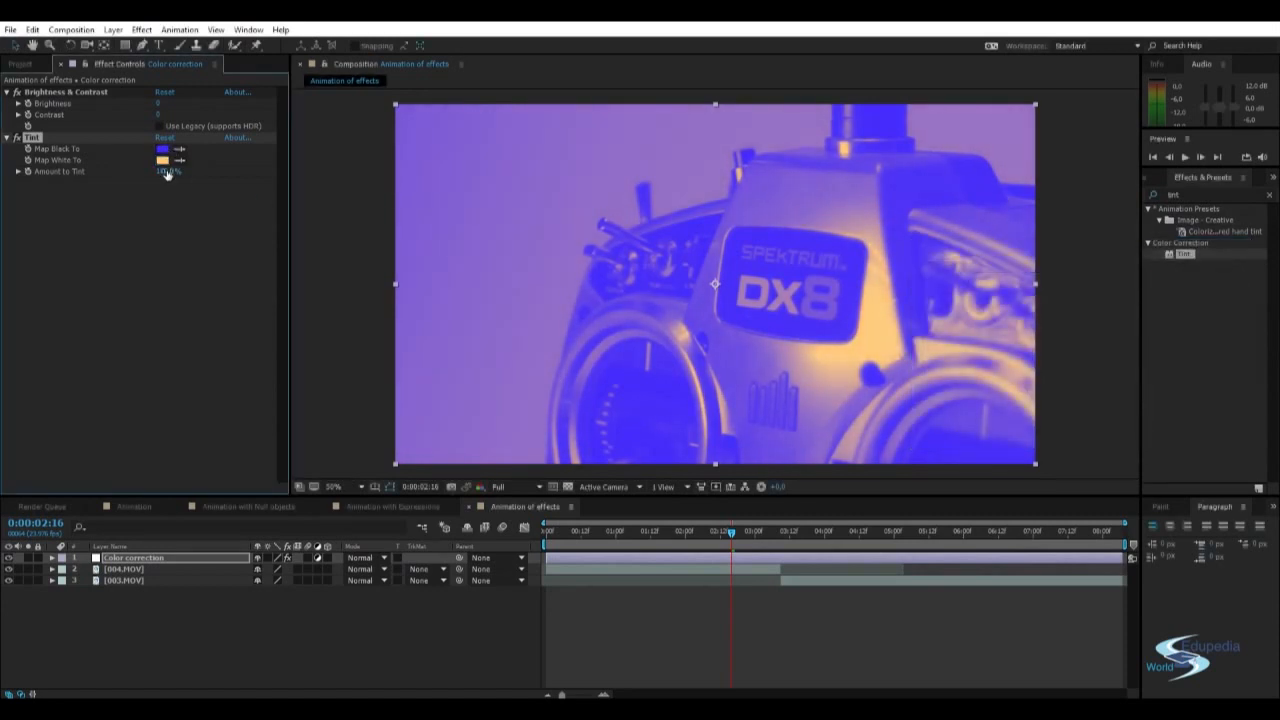
# Set Amount to Tint to 40% and start keyframing it at 0:00:00:00.
pyautogui.moveTo(167, 173); pyautogui.dragTo(38, 172)
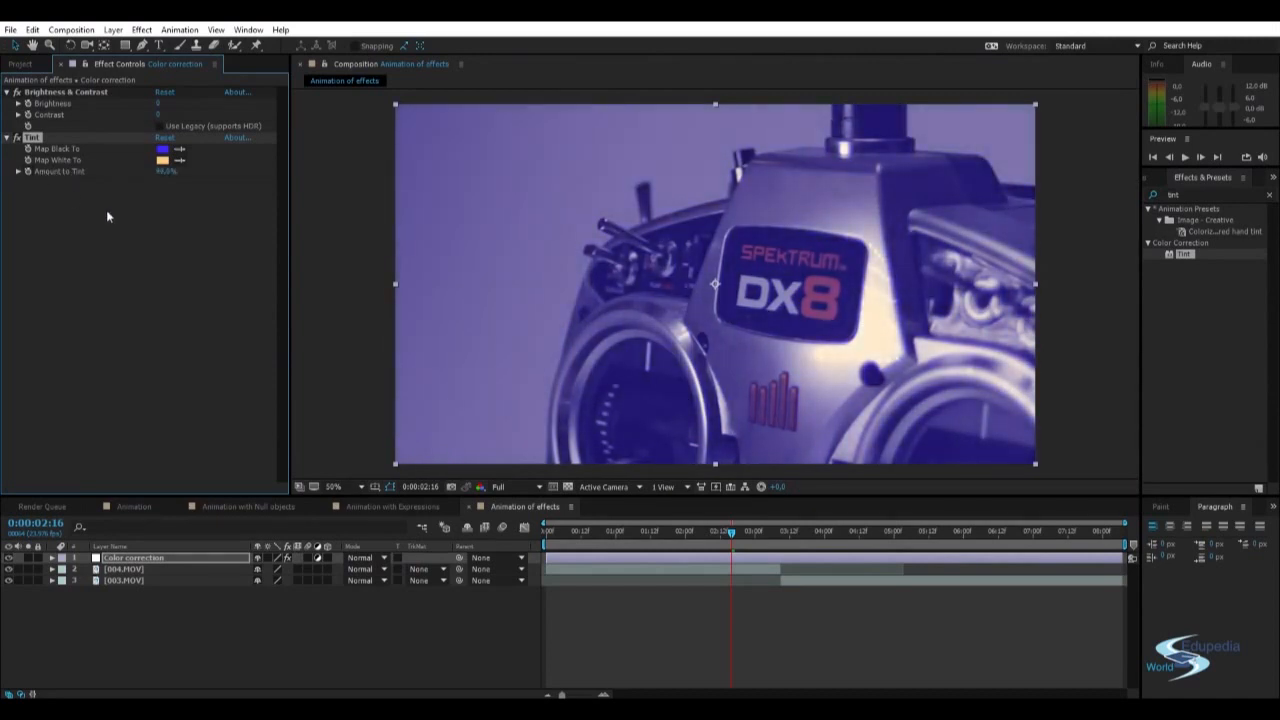
pyautogui.click(320, 228)
pyautogui.moveTo(707, 534); pyautogui.dragTo(546, 533)
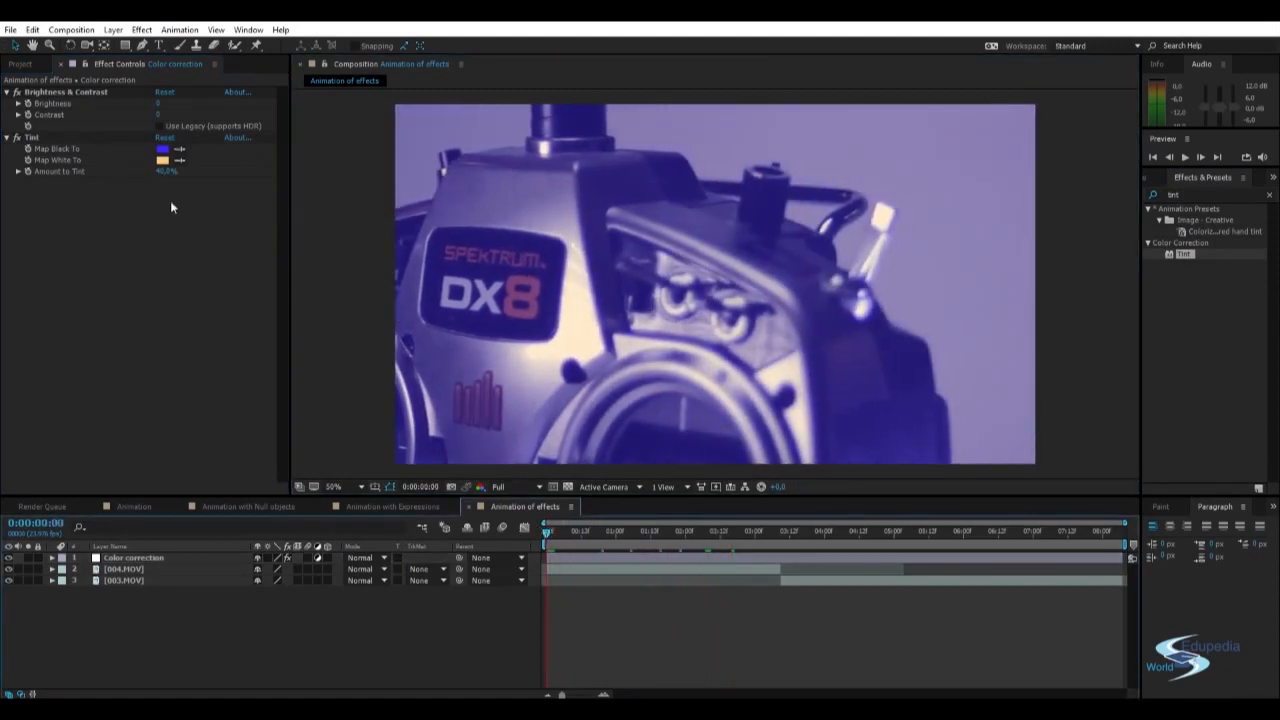
pyautogui.click(28, 171)
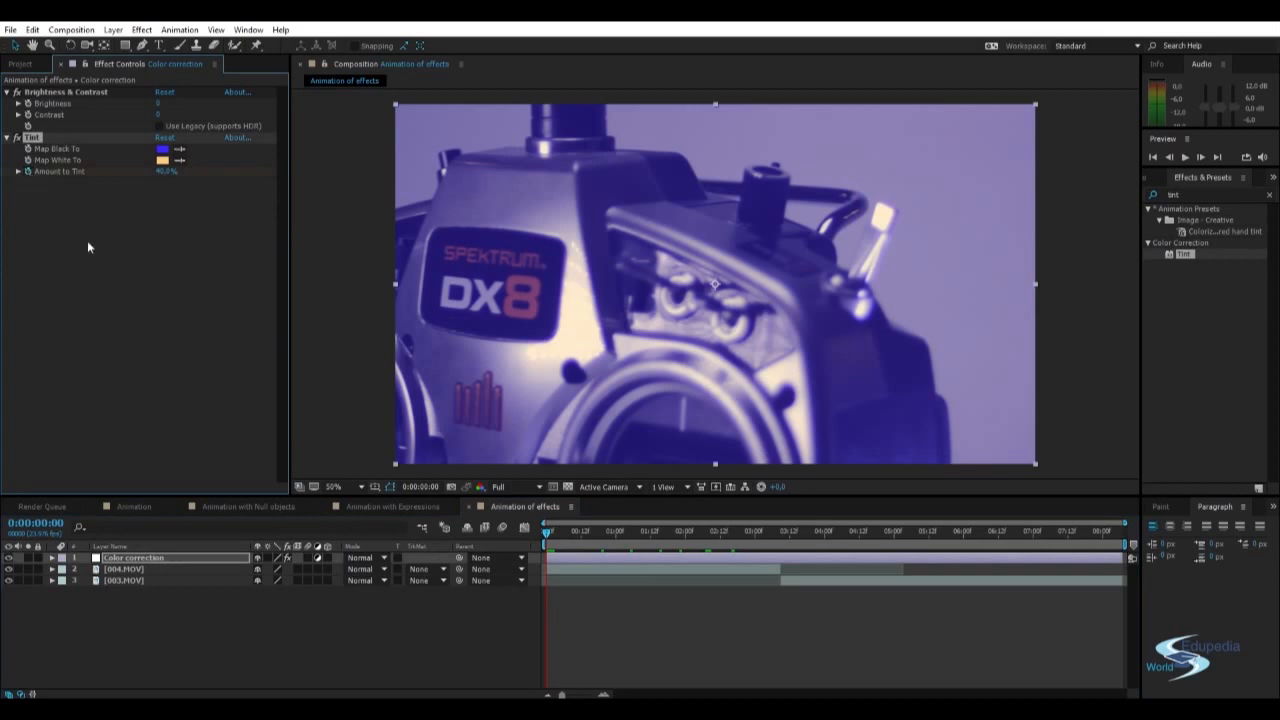
pyautogui.click(140, 609)
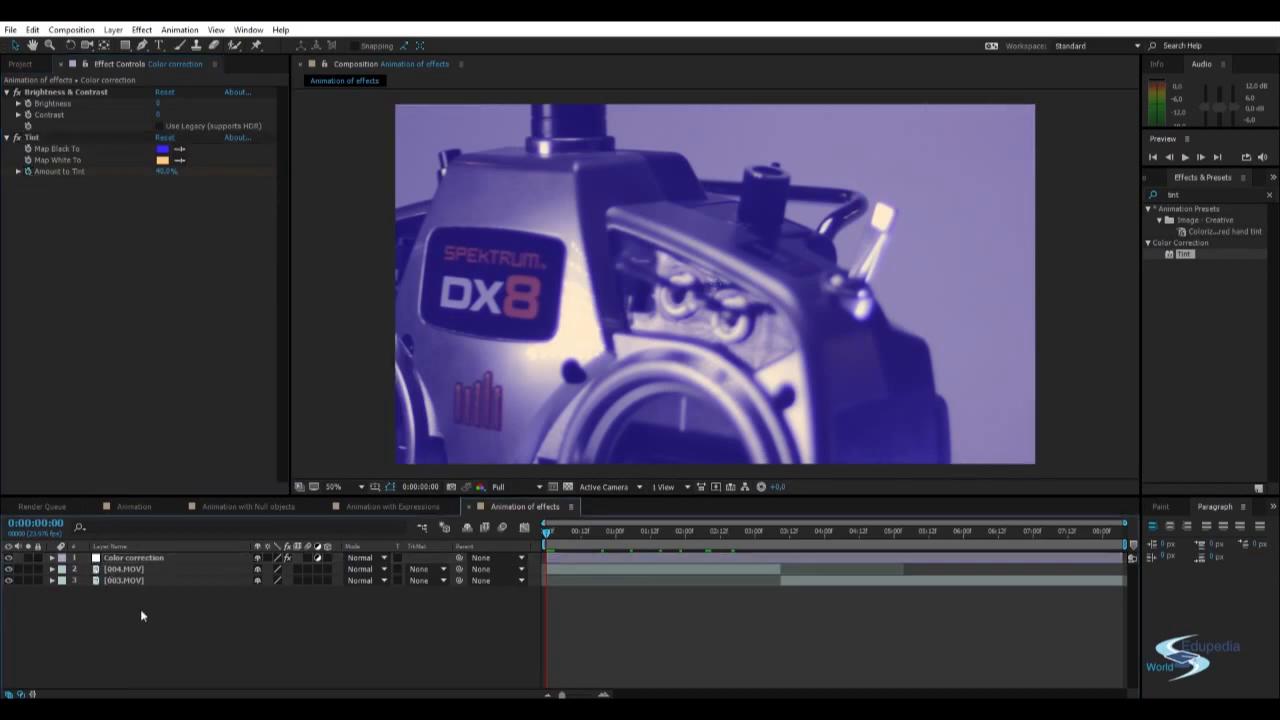
# Expand the Color correction layer's Tint effect in the timeline and select its Amount to Tint property.
pyautogui.click(45, 171)
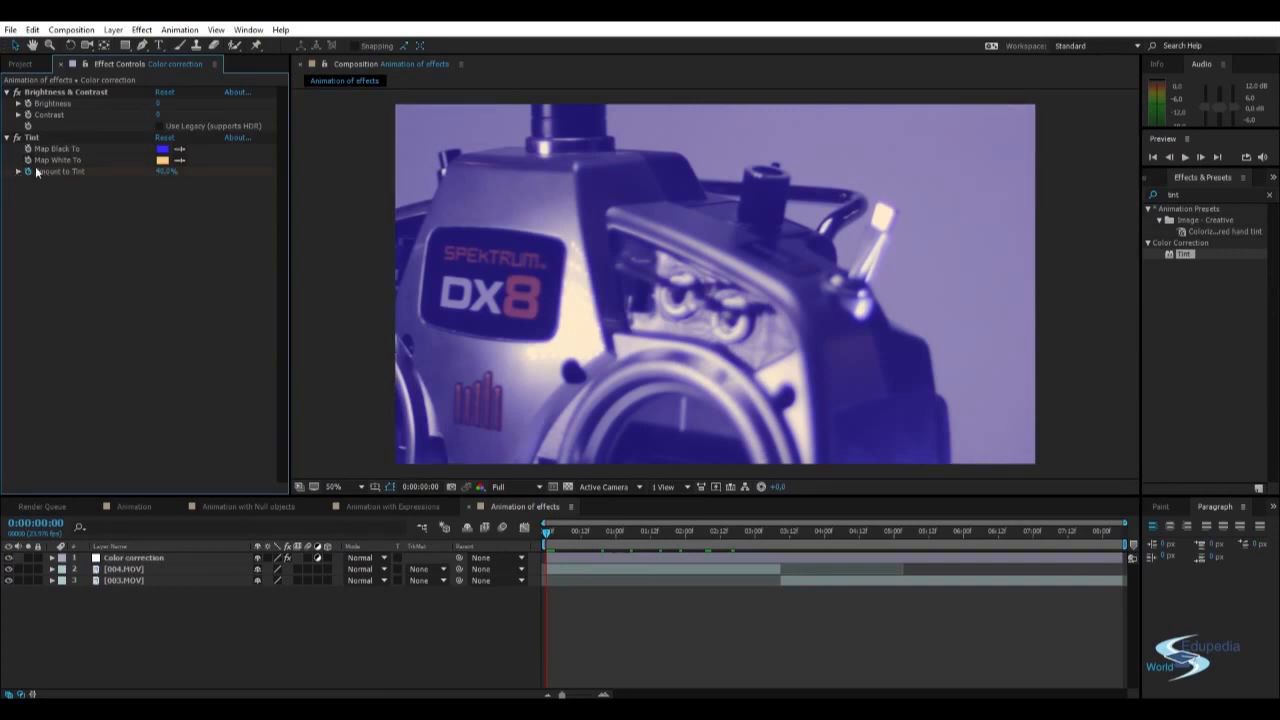
pyautogui.click(133, 557)
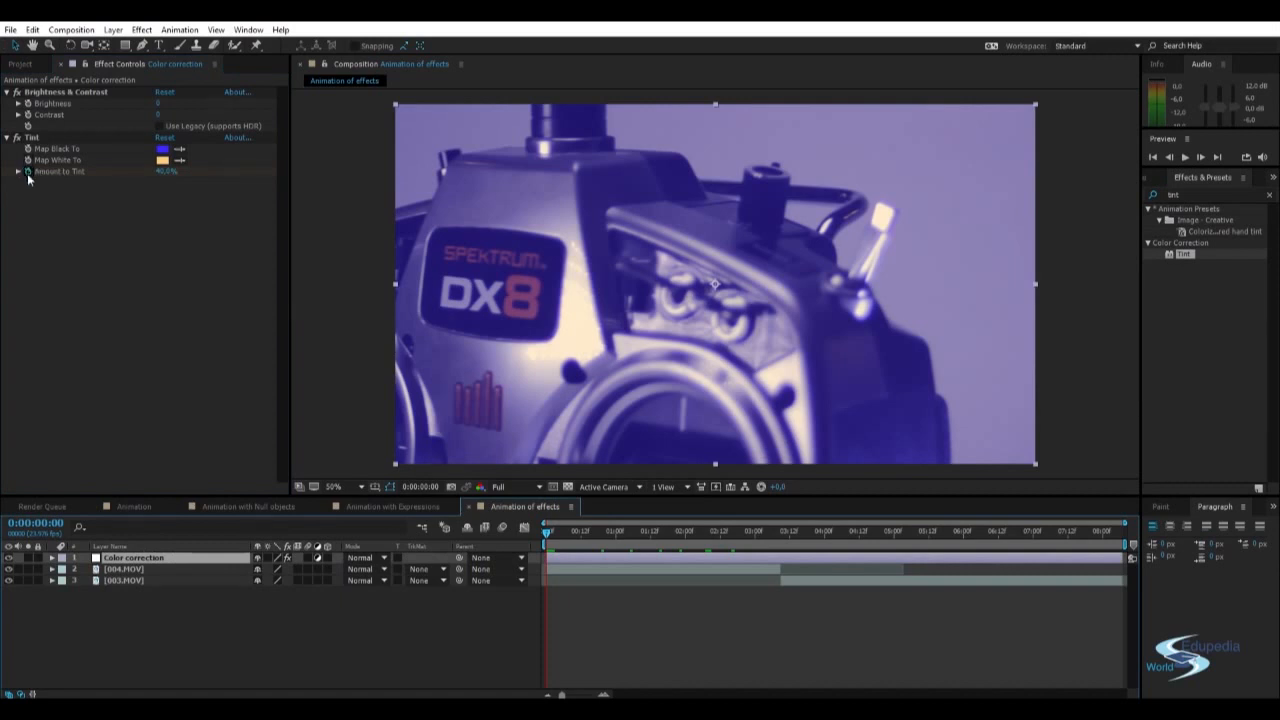
pyautogui.click(52, 557)
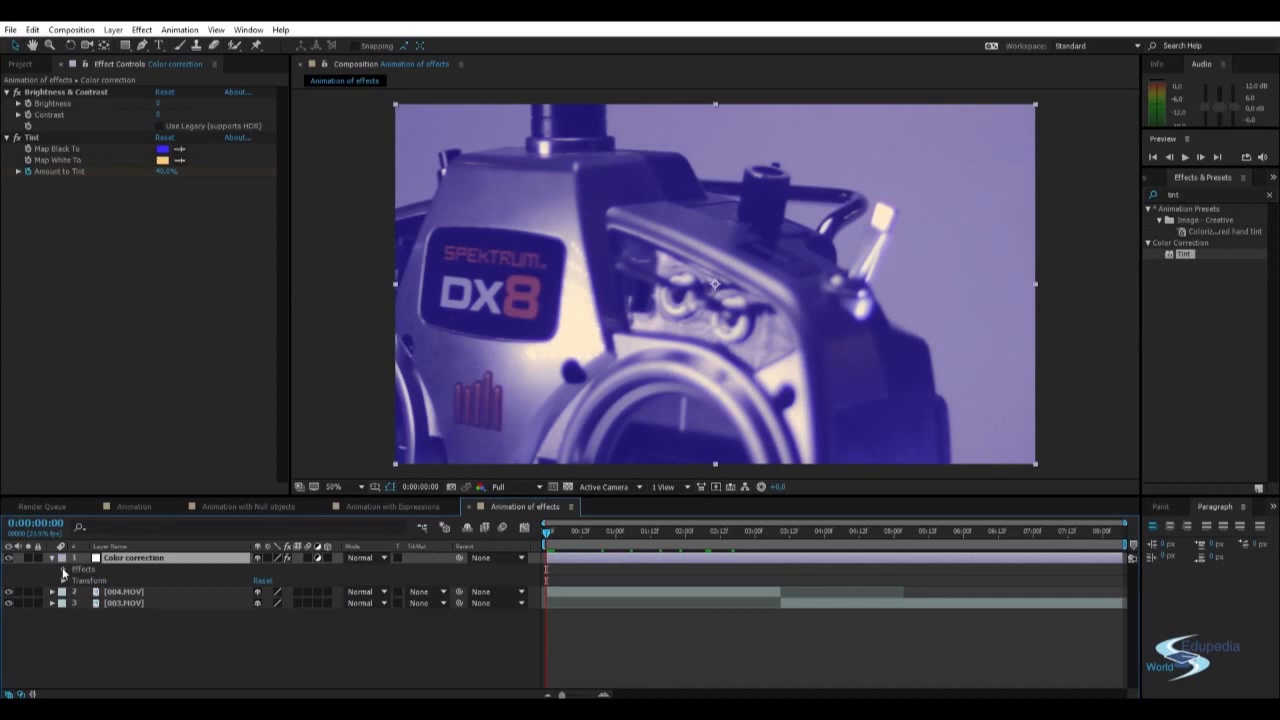
pyautogui.click(63, 569)
pyautogui.click(75, 592)
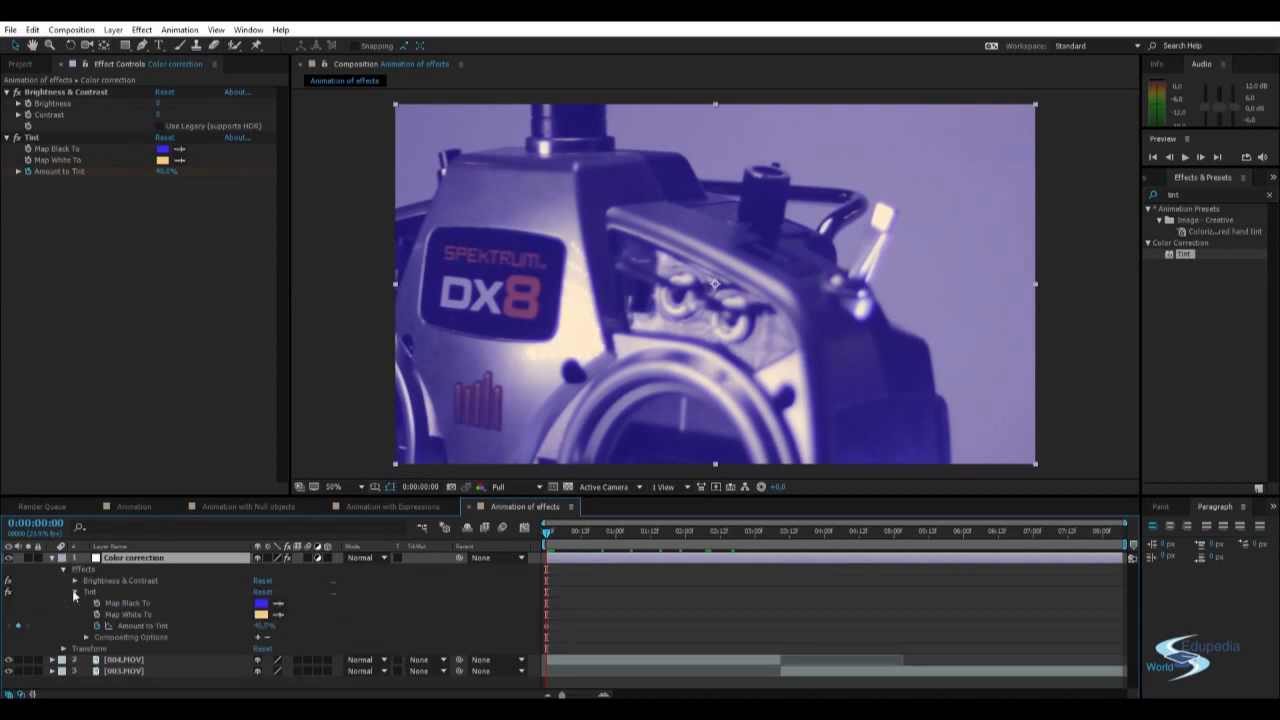
pyautogui.click(120, 622)
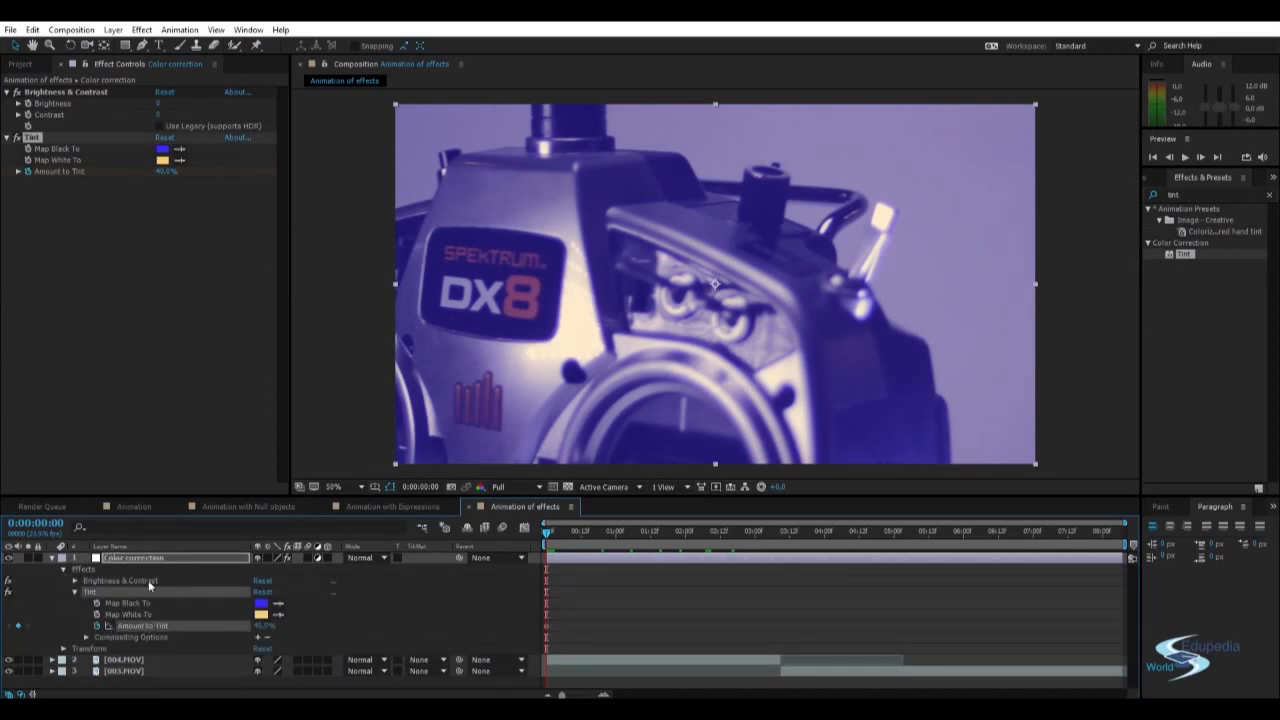
# Collapse the Color correction layer's expanded properties and reveal only the ones that have keyframes.
pyautogui.click(137, 554)
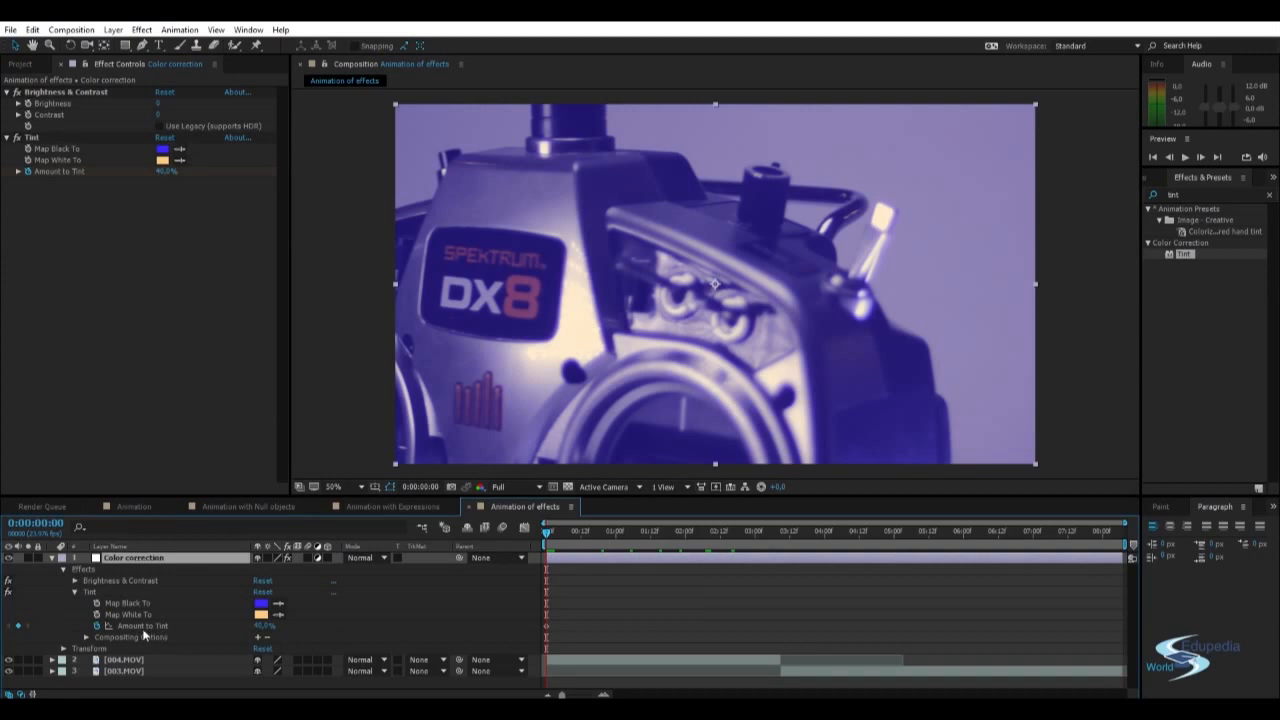
pyautogui.click(52, 557)
pyautogui.click(96, 663)
pyautogui.click(131, 557)
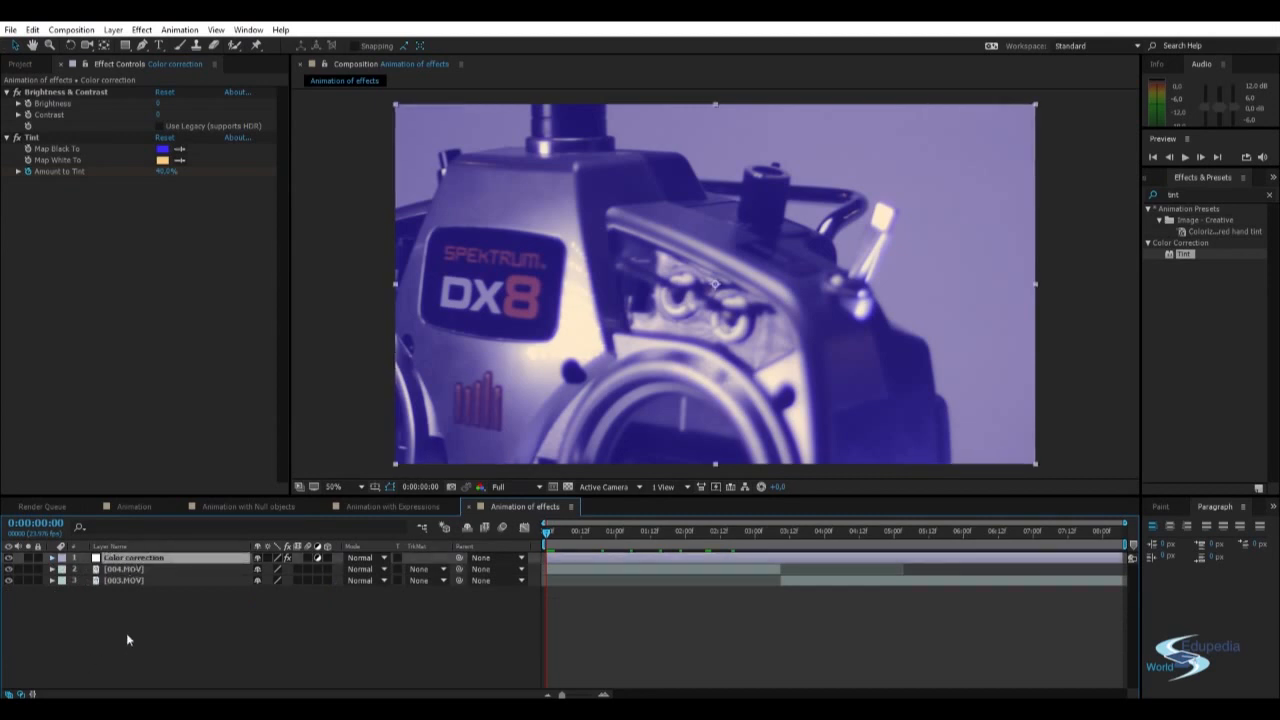
pyautogui.press('u')
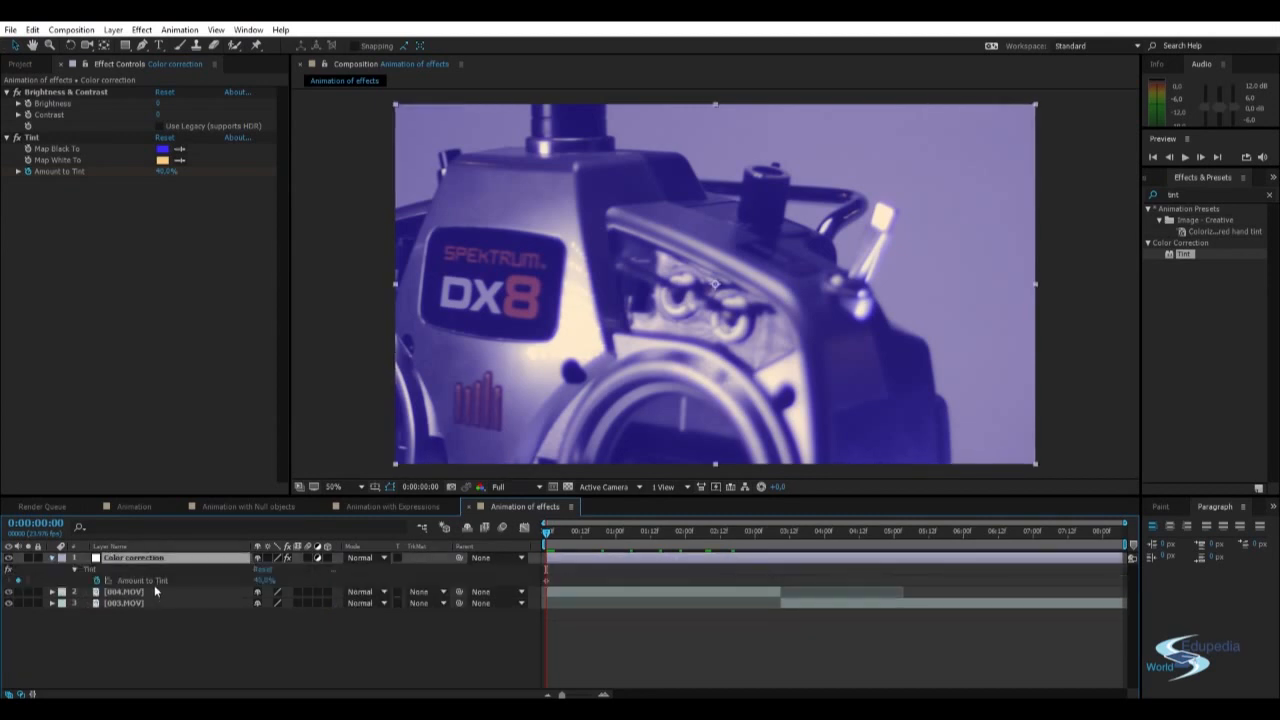
pyautogui.click(151, 581)
pyautogui.click(169, 645)
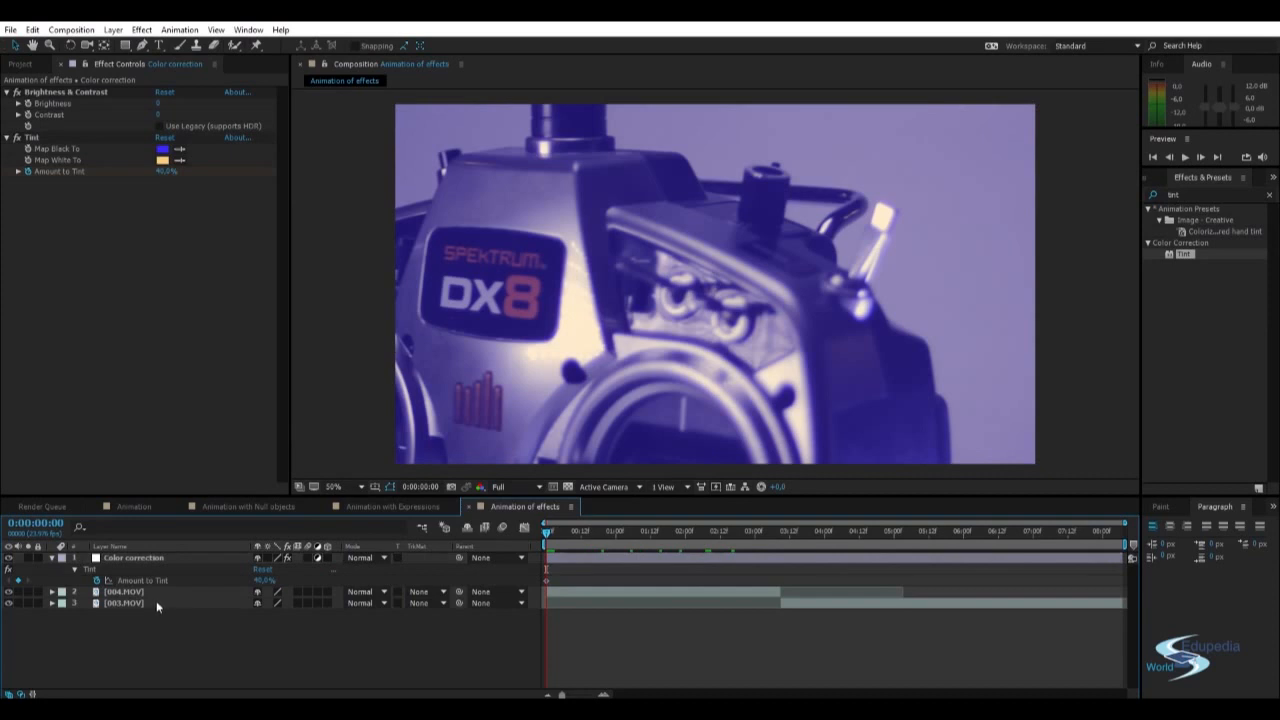
# Animate Amount to Tint from 0% at 0:00:00:00 to 40% at about 0:00:00:13 and preview the change.
pyautogui.click(545, 583)
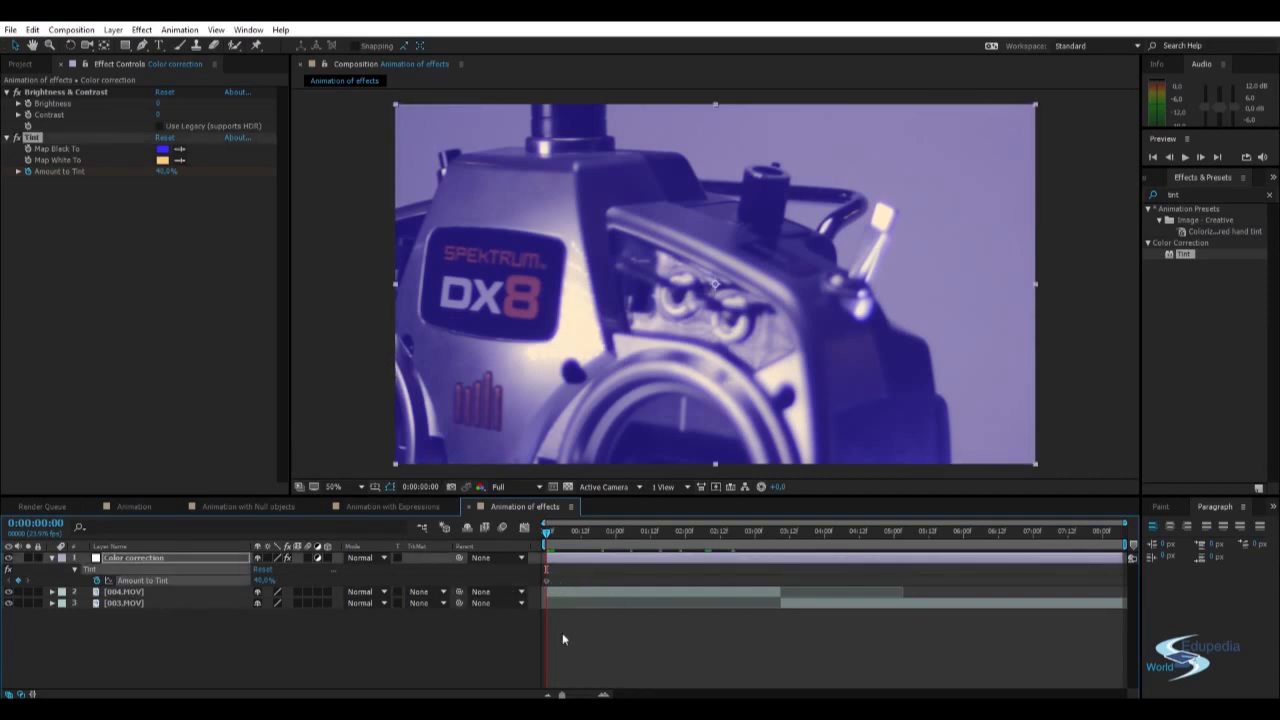
pyautogui.click(563, 613)
pyautogui.click(555, 532)
pyautogui.moveTo(555, 532); pyautogui.dragTo(614, 582)
pyautogui.moveTo(262, 580); pyautogui.dragTo(180, 585)
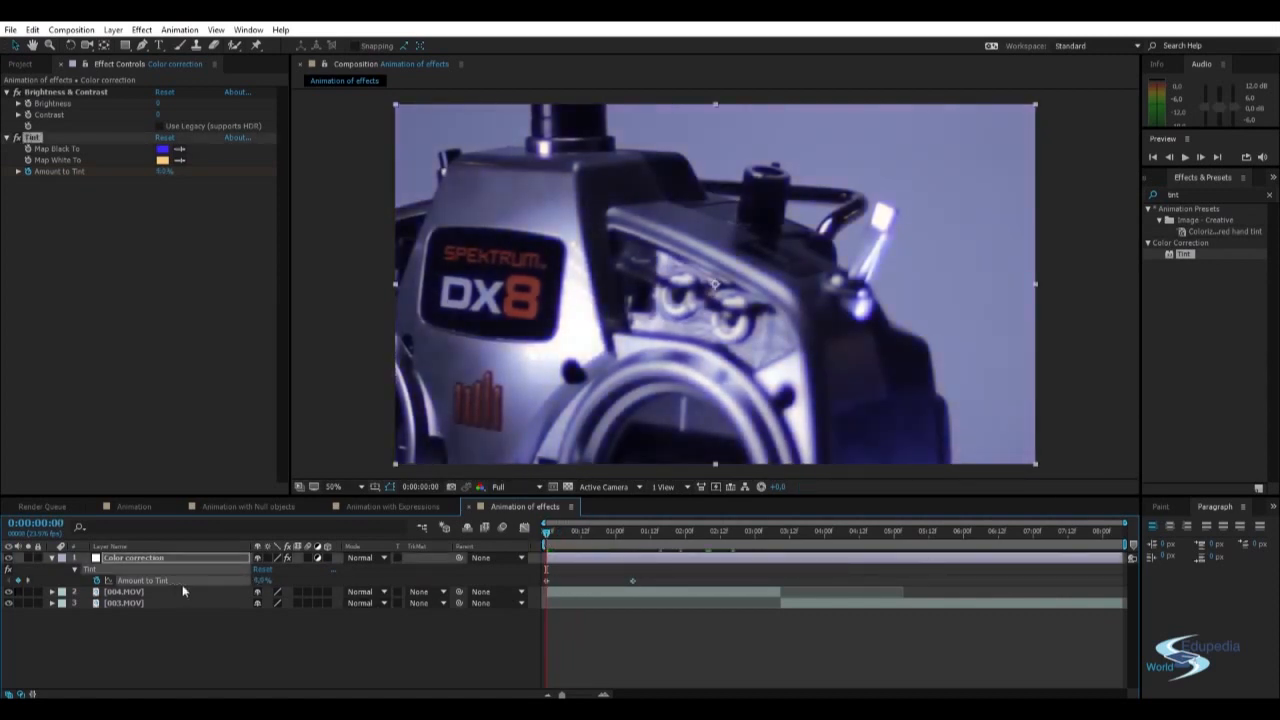
pyautogui.moveTo(548, 532); pyautogui.dragTo(608, 532)
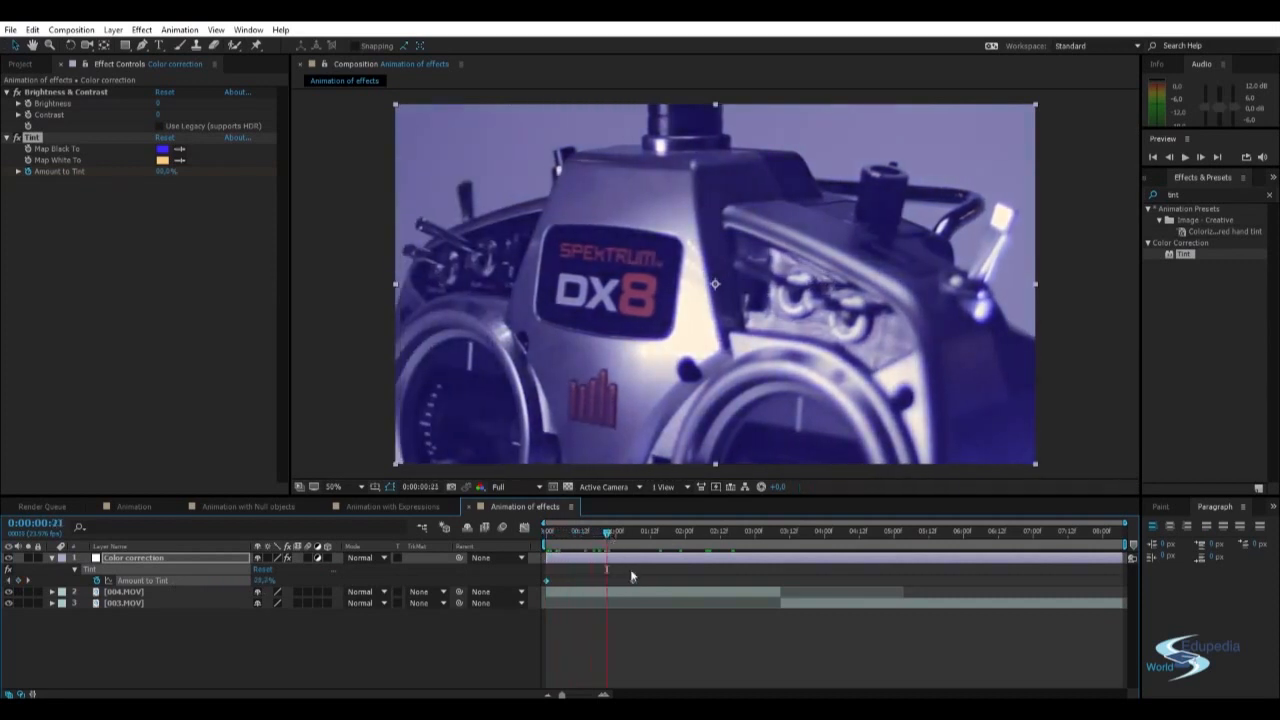
pyautogui.press('Home')
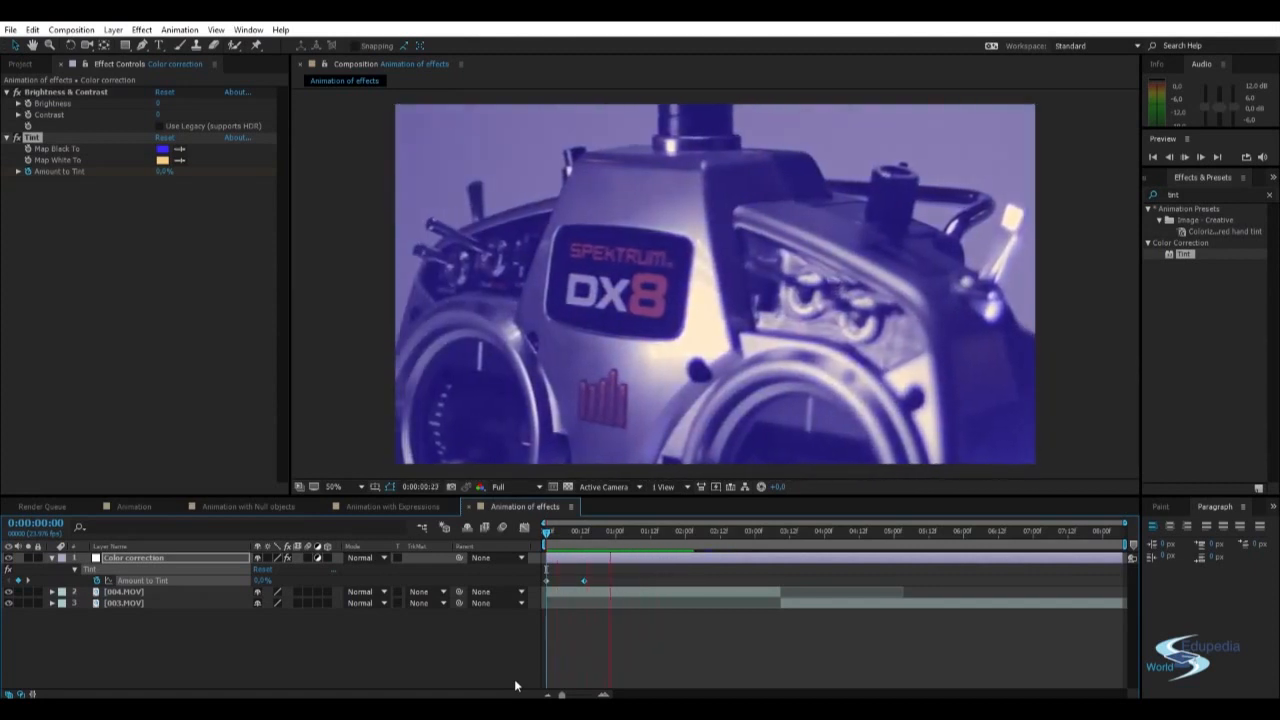
pyautogui.press('space')
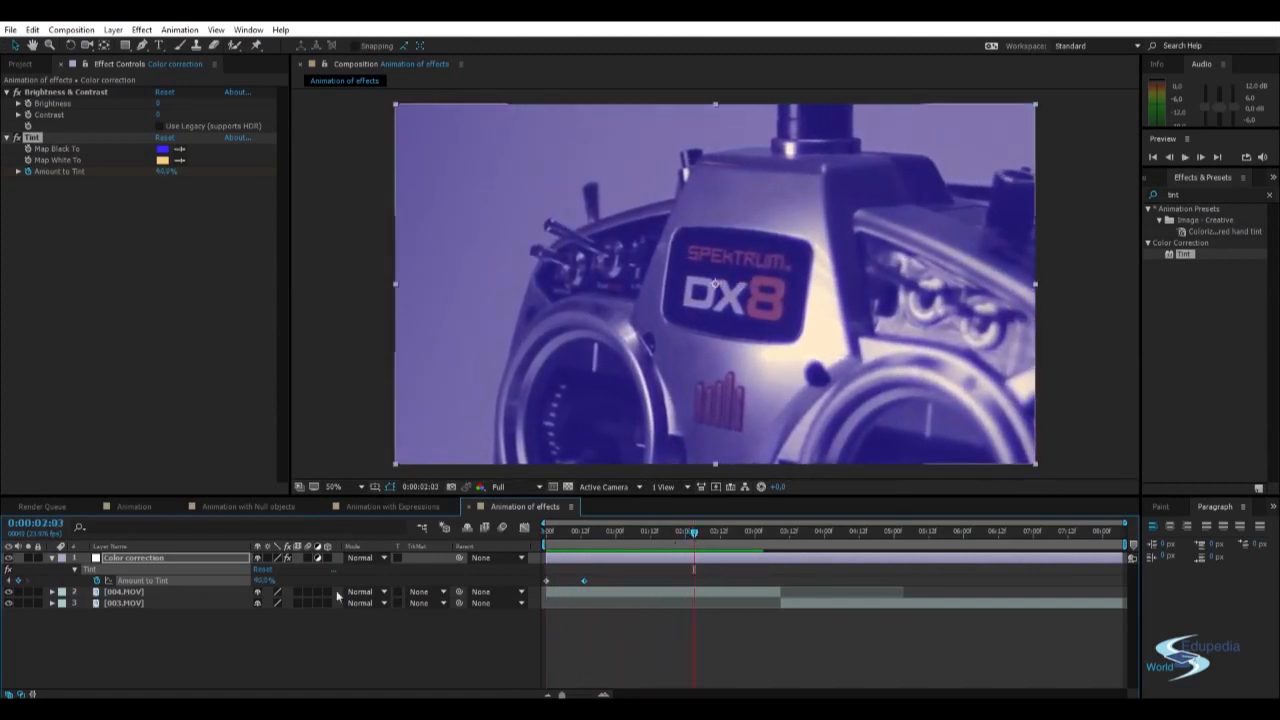
# Keyframe Amount to Tint at 40% around 0:00:03:02 and at 100% at 0:00:03:17, and preview the transition.
pyautogui.click(19, 581)
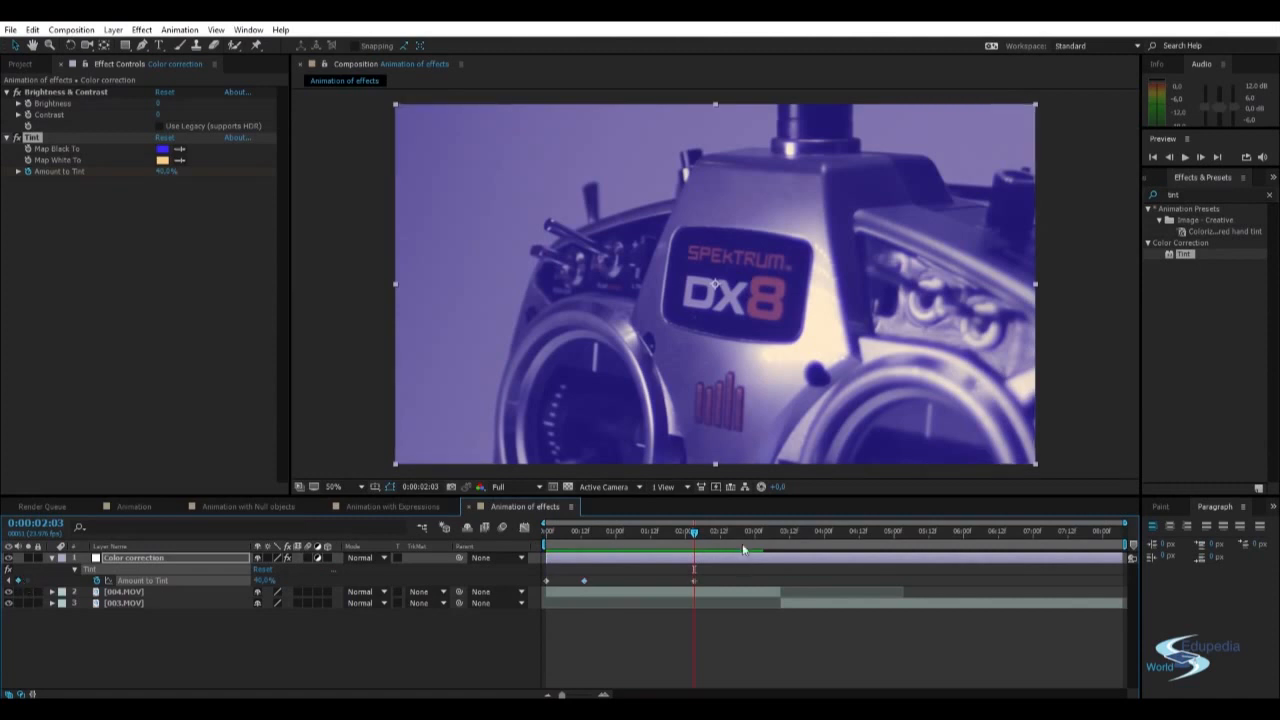
pyautogui.moveTo(690, 581); pyautogui.dragTo(731, 583)
pyautogui.moveTo(701, 532); pyautogui.dragTo(806, 538)
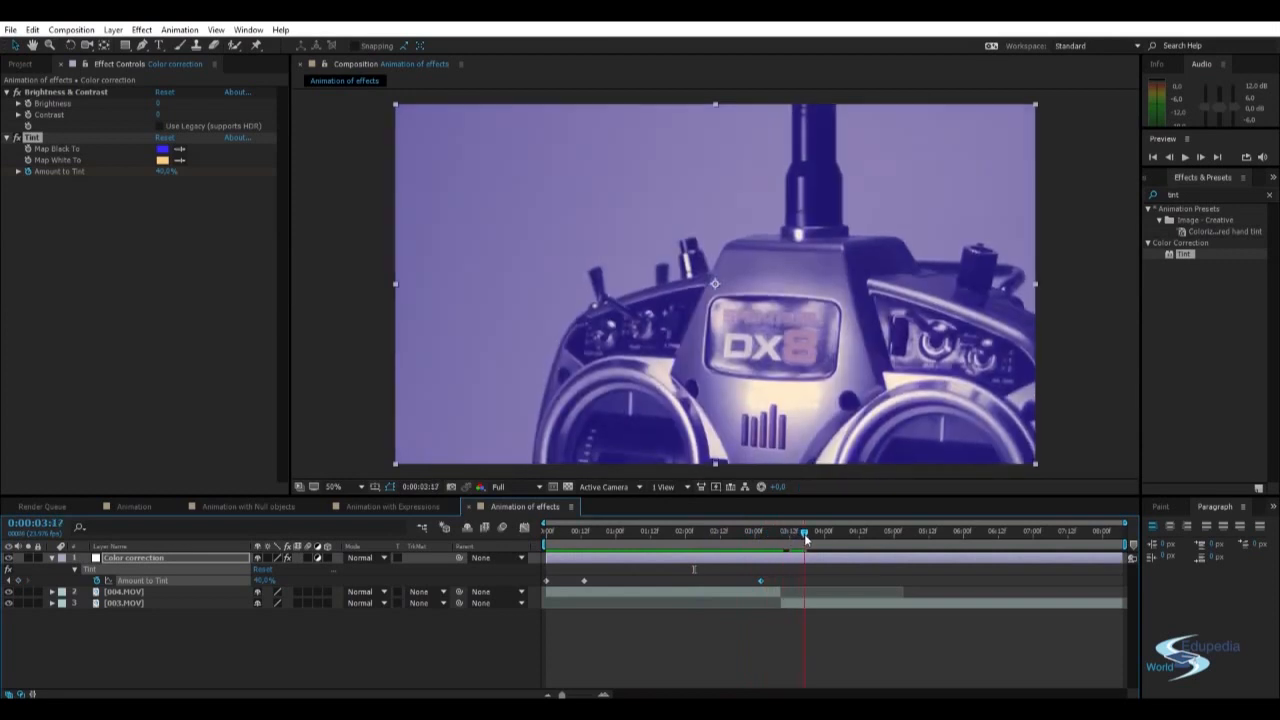
pyautogui.moveTo(294, 575); pyautogui.dragTo(390, 567)
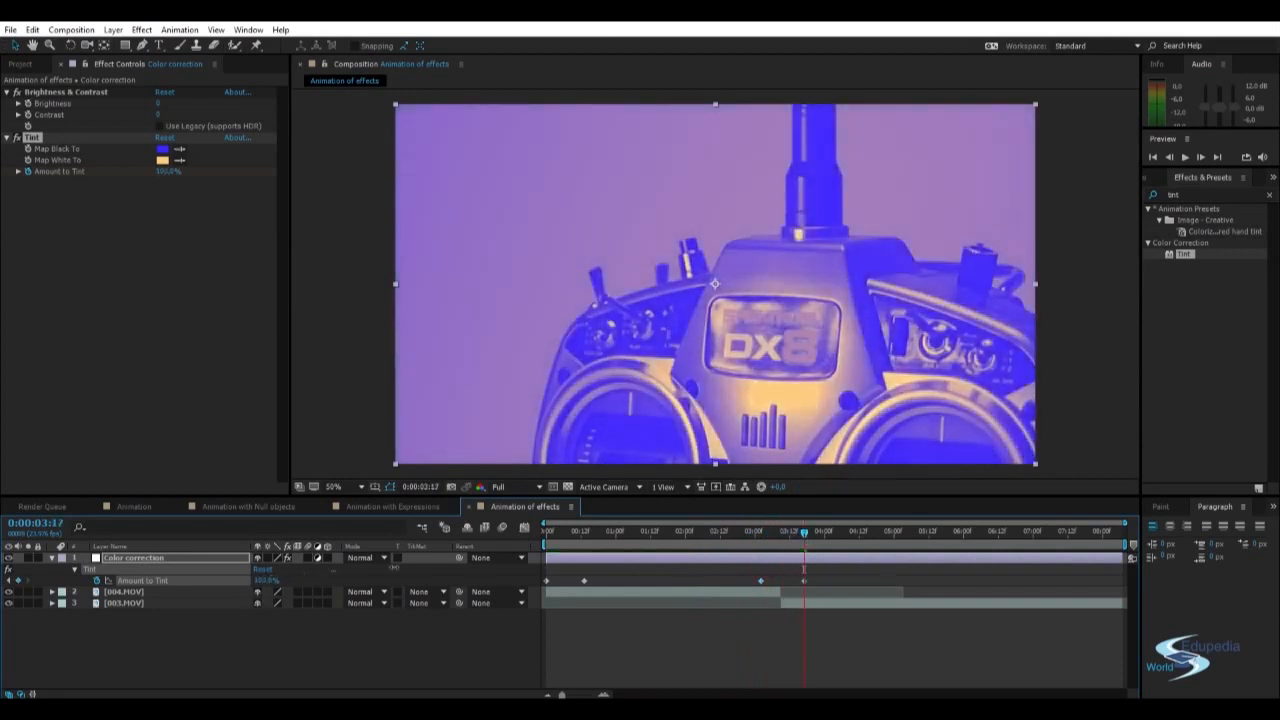
pyautogui.click(410, 673)
pyautogui.press('space')
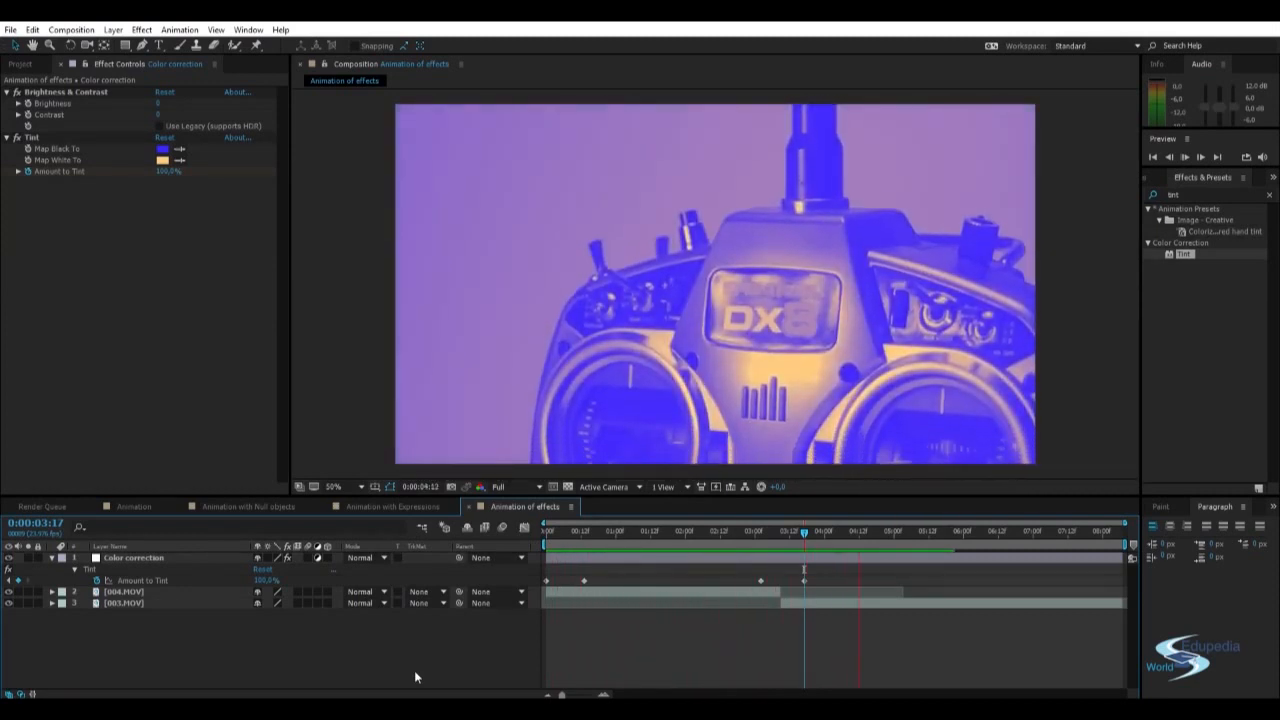
# Set Amount to Tint to 13% at 0:00:03:17 and hold that value with another keyframe at 0:00:06:06.
pyautogui.moveTo(789, 536)
pyautogui.mouseDown()
pyautogui.moveTo(737, 530)
pyautogui.moveTo(850, 530)
pyautogui.moveTo(805, 526)
pyautogui.mouseUp()
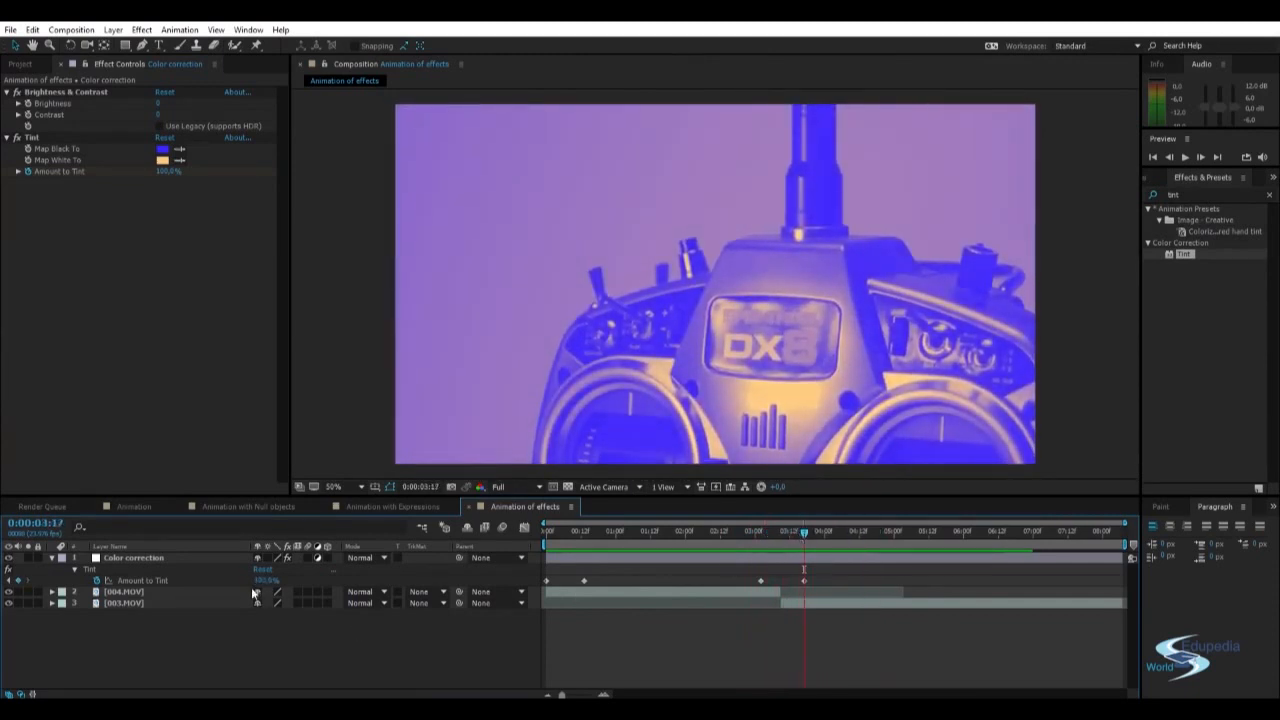
pyautogui.moveTo(219, 577); pyautogui.dragTo(160, 580)
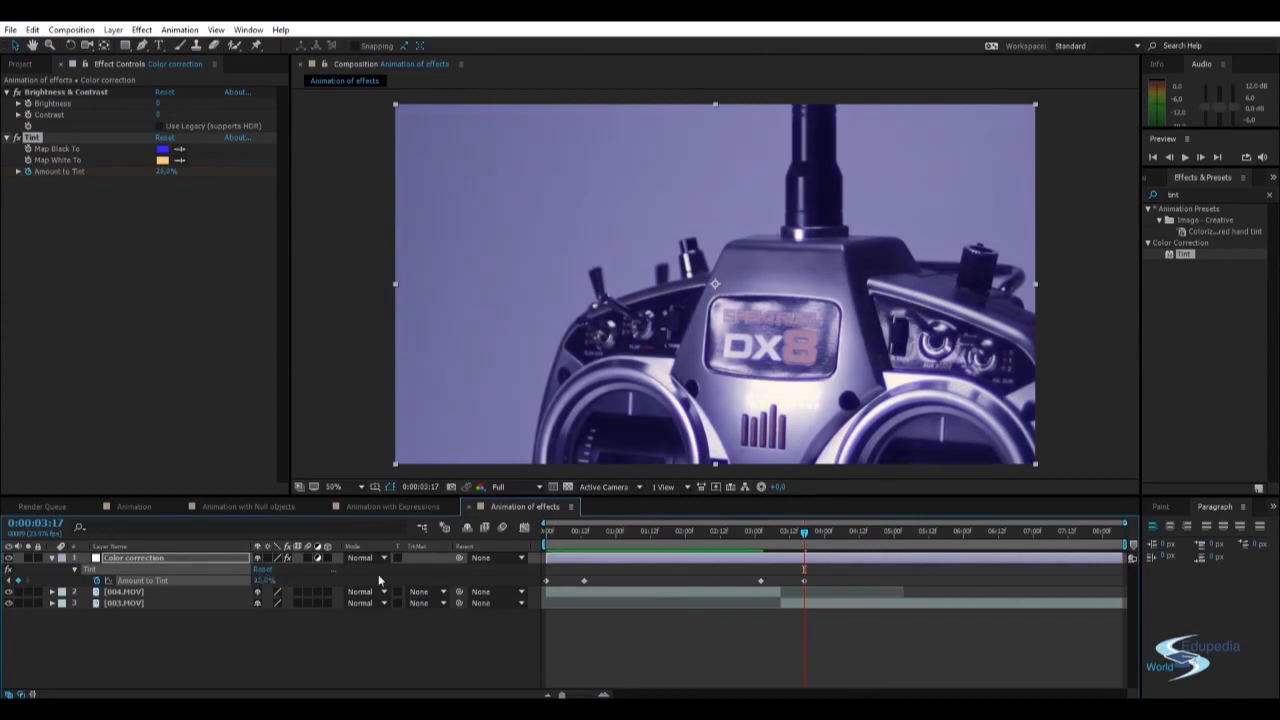
pyautogui.moveTo(801, 533); pyautogui.dragTo(980, 547)
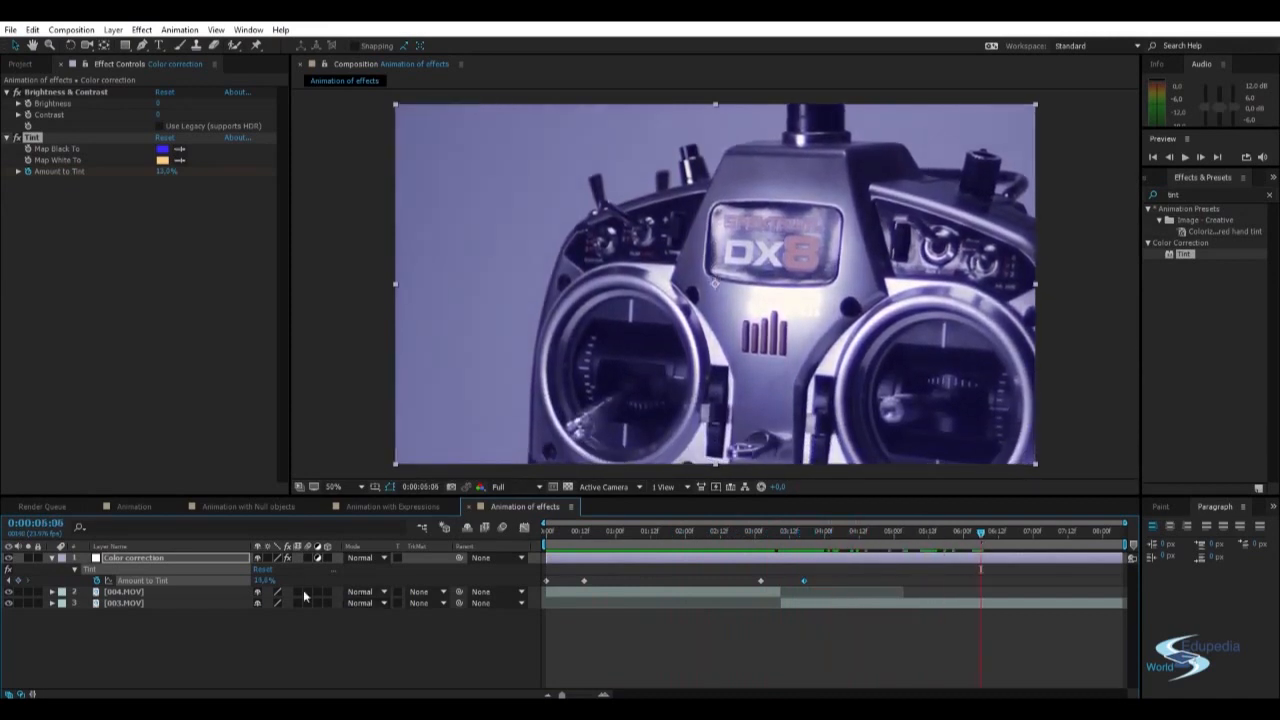
# Set Amount to Tint to 54% at 0:00:07:22 and move that keyframe to the end of the composition.
pyautogui.moveTo(972, 537); pyautogui.dragTo(1085, 538)
pyautogui.moveTo(259, 581); pyautogui.dragTo(290, 581)
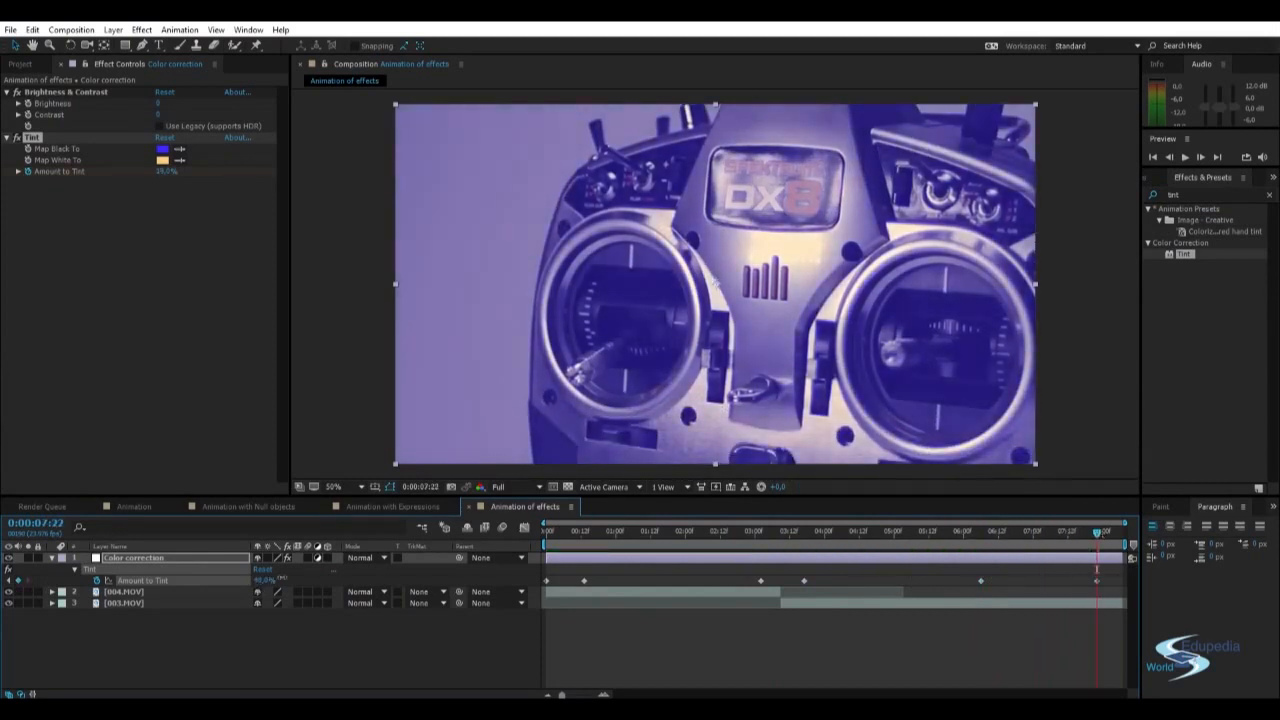
pyautogui.moveTo(1096, 582)
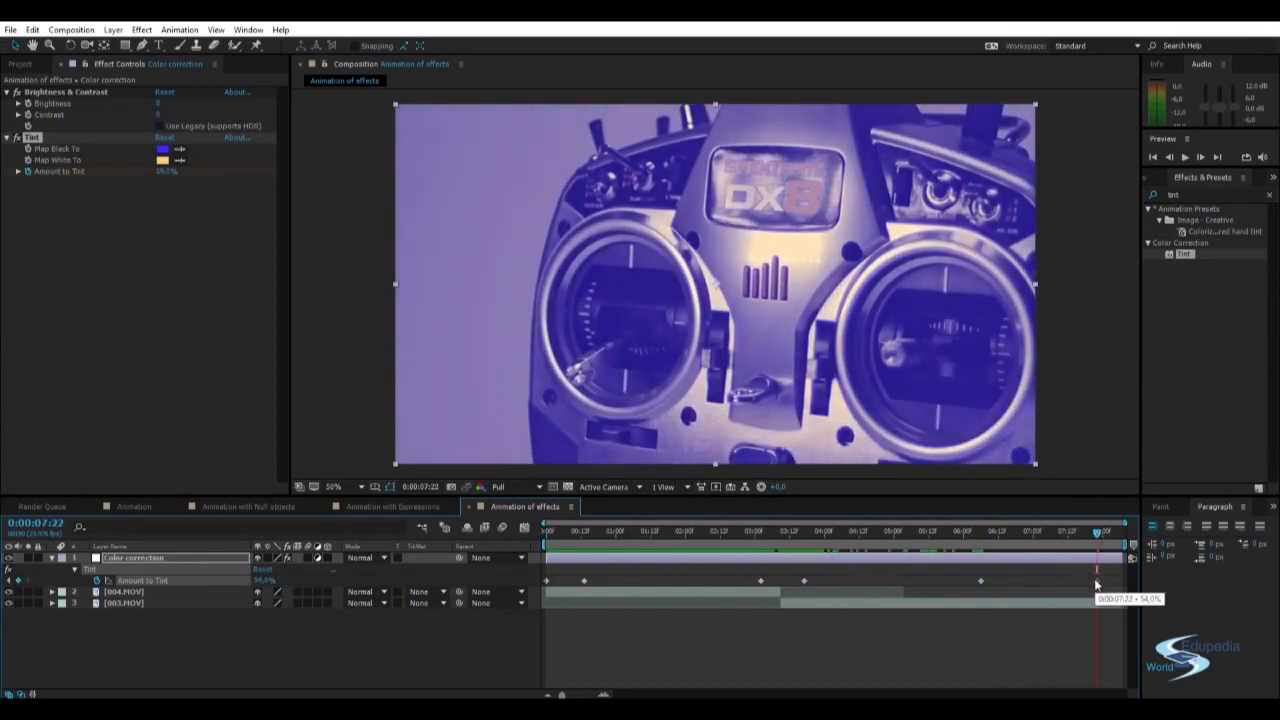
pyautogui.moveTo(1102, 581); pyautogui.dragTo(1125, 581)
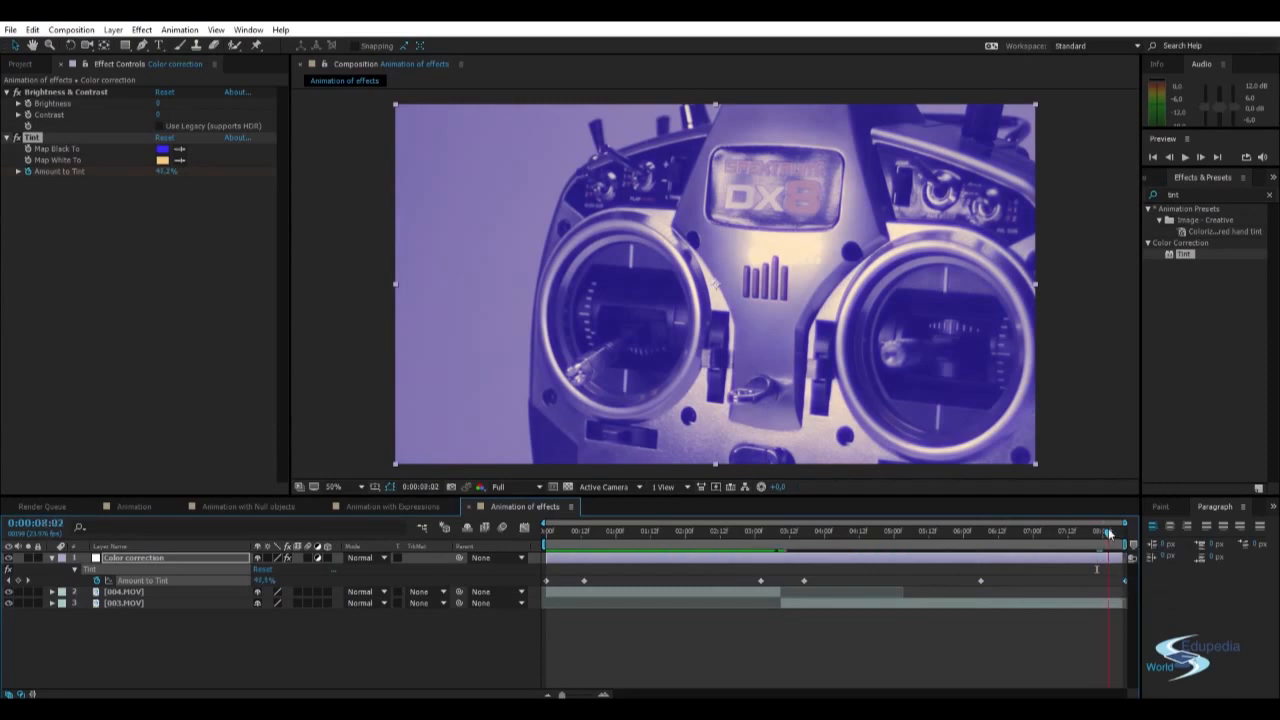
# Preview the tint animation from the start of the composition.
pyautogui.moveTo(1057, 537); pyautogui.dragTo(486, 541)
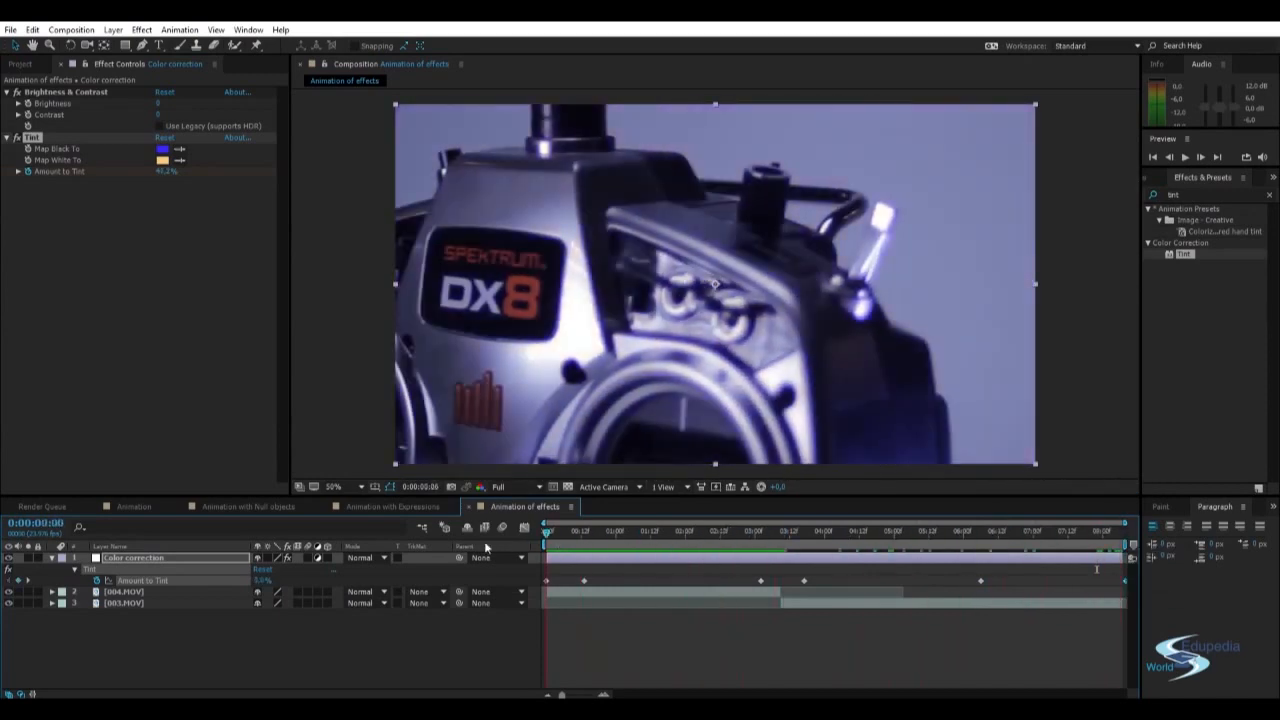
pyautogui.click(615, 659)
pyautogui.press('space')
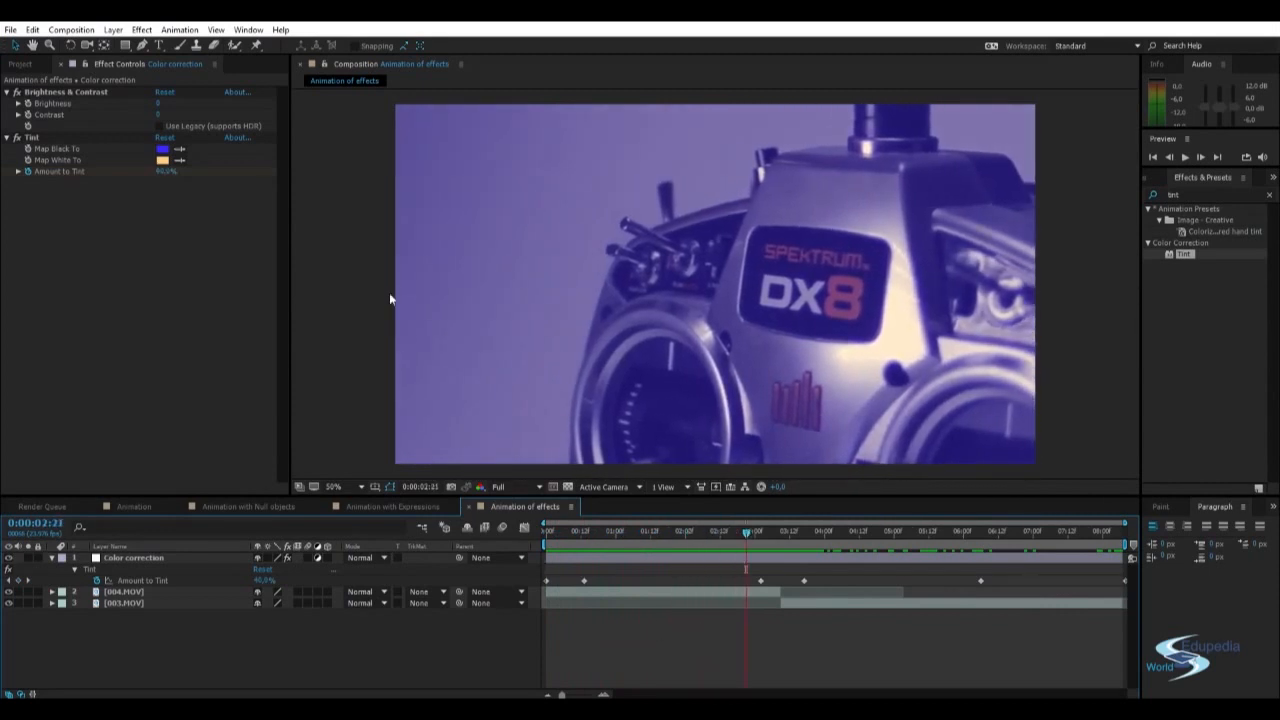
pyautogui.keyDown('alt'); pyautogui.click(28, 103); pyautogui.keyUp('alt')
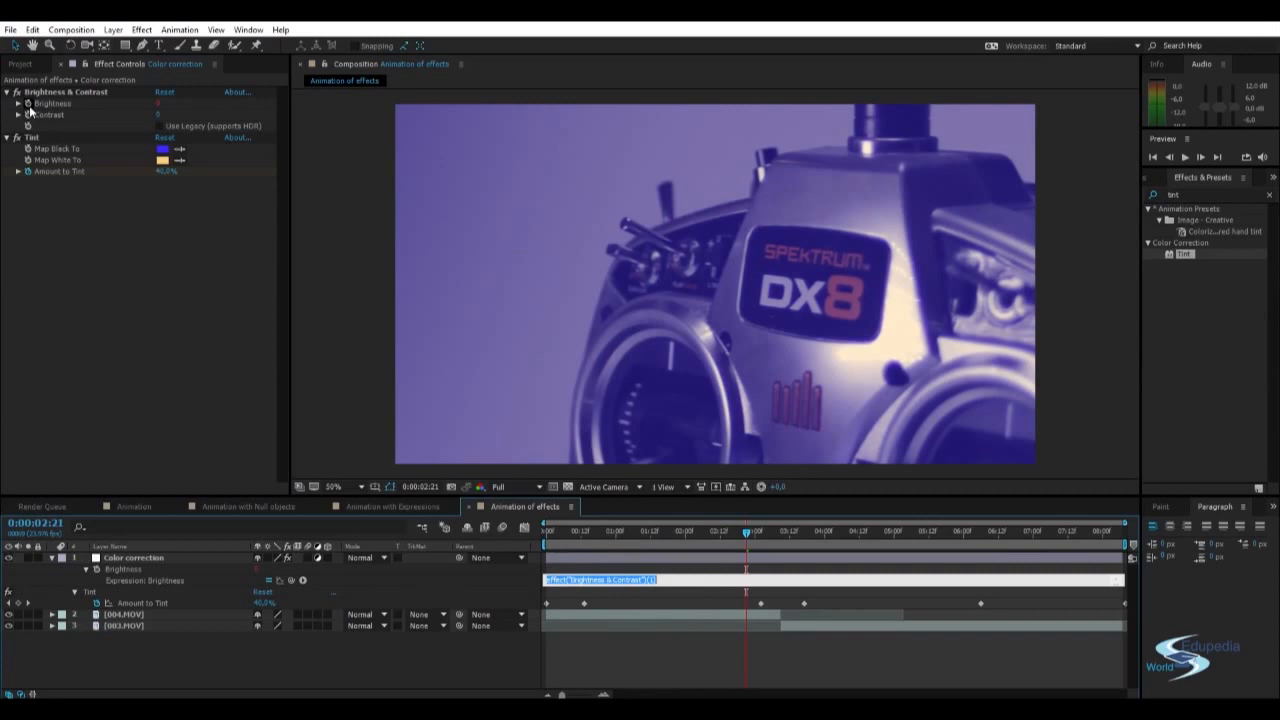
pyautogui.click(110, 254)
pyautogui.hotkey('ctrl', 'z')
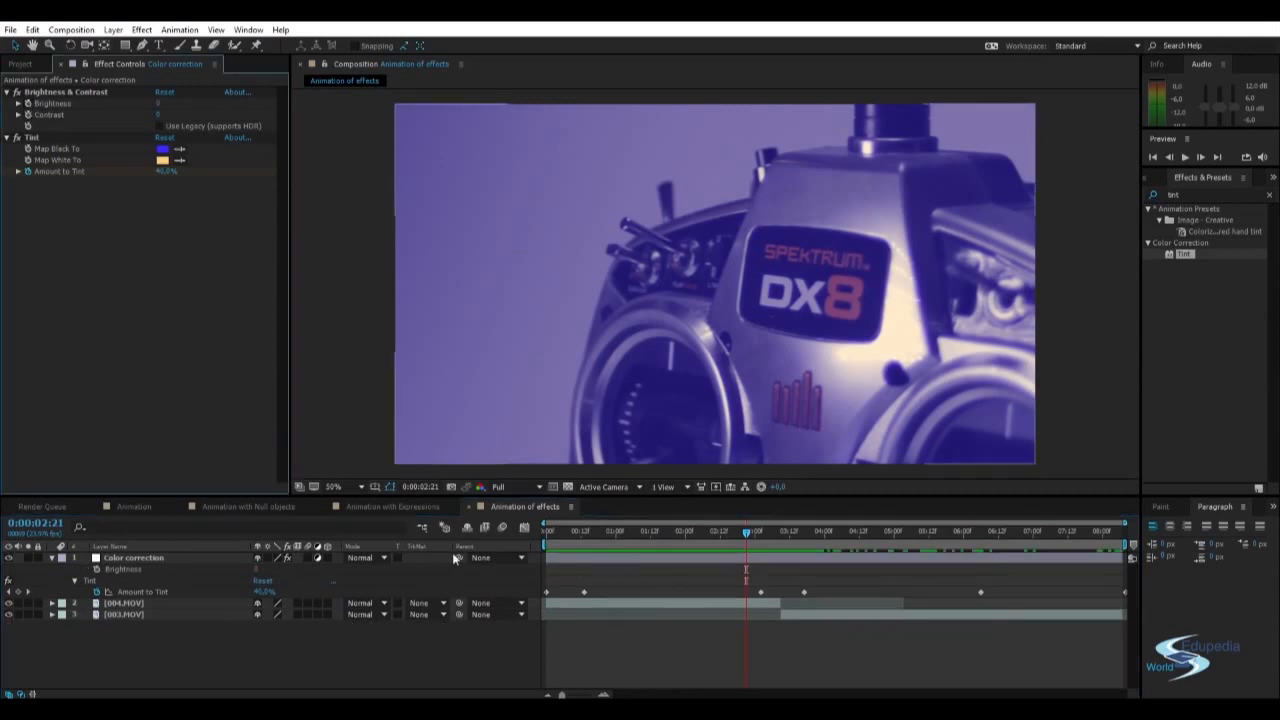
# Start keyframing Brightness and Contrast on the Color correction layer, and set them to -150 and 77 at 0:00:00:00.
pyautogui.click(28, 107)
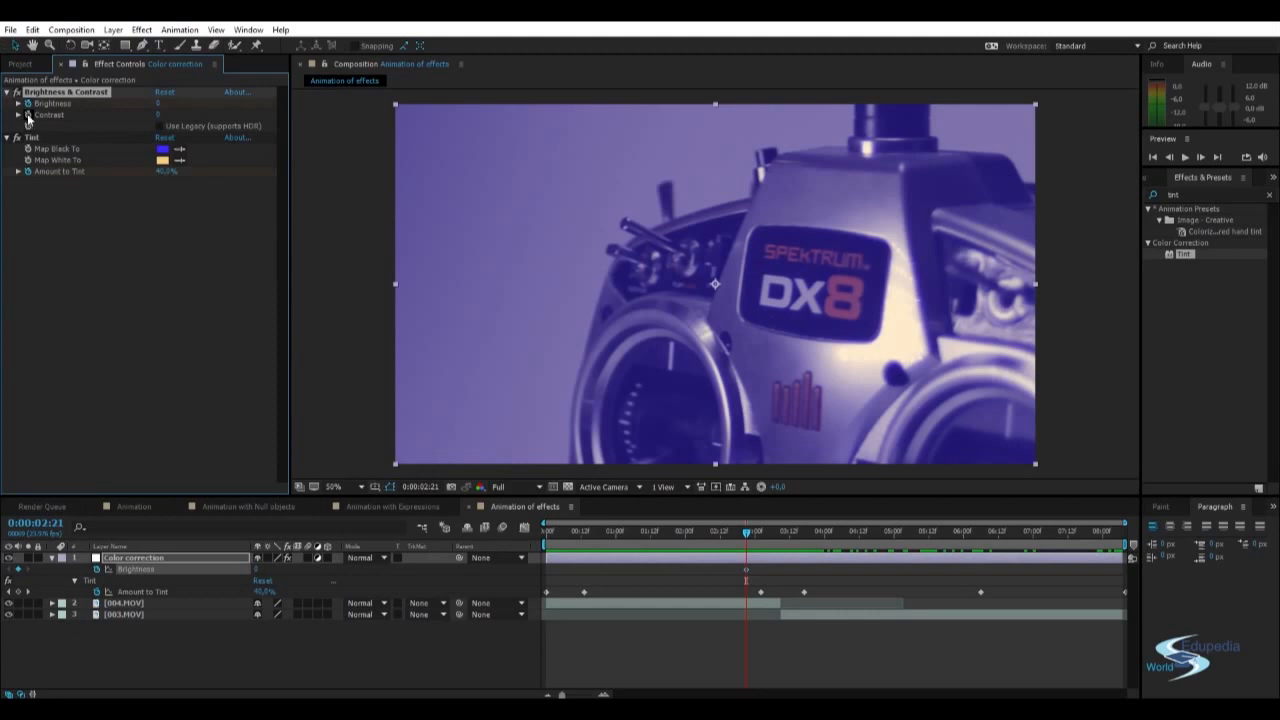
pyautogui.click(217, 565)
pyautogui.press('u')
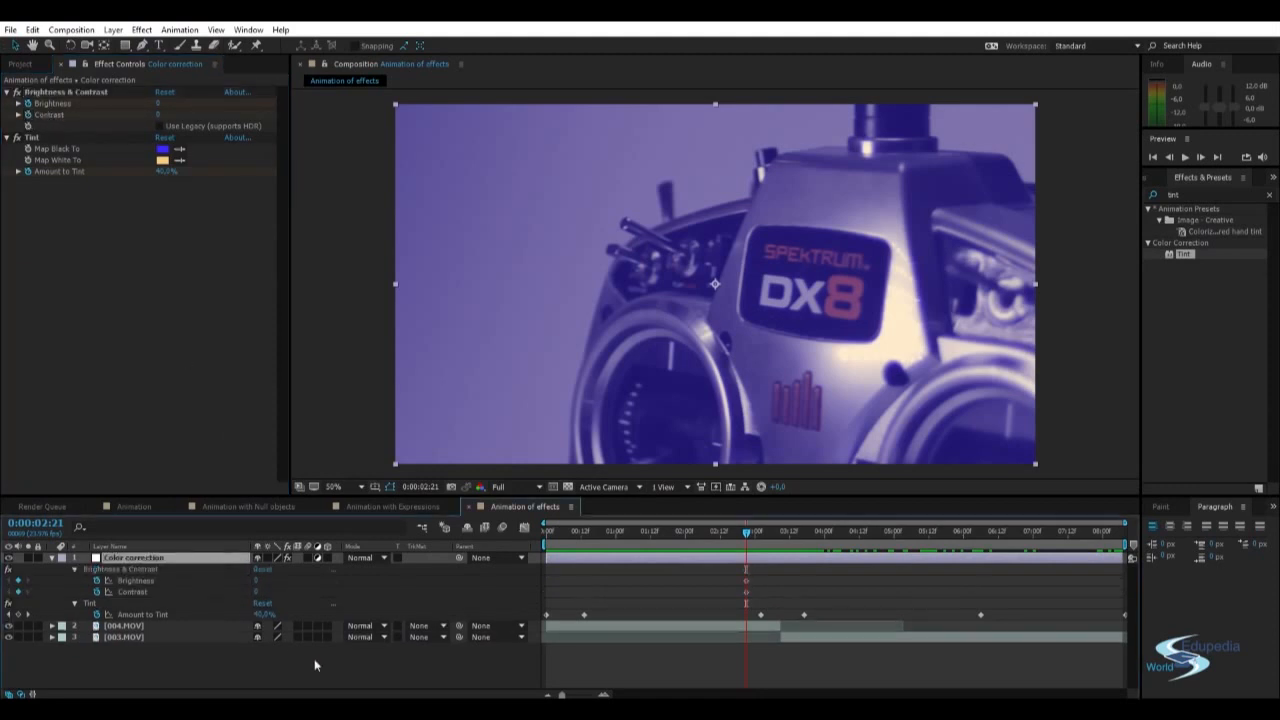
pyautogui.moveTo(675, 540); pyautogui.dragTo(519, 528)
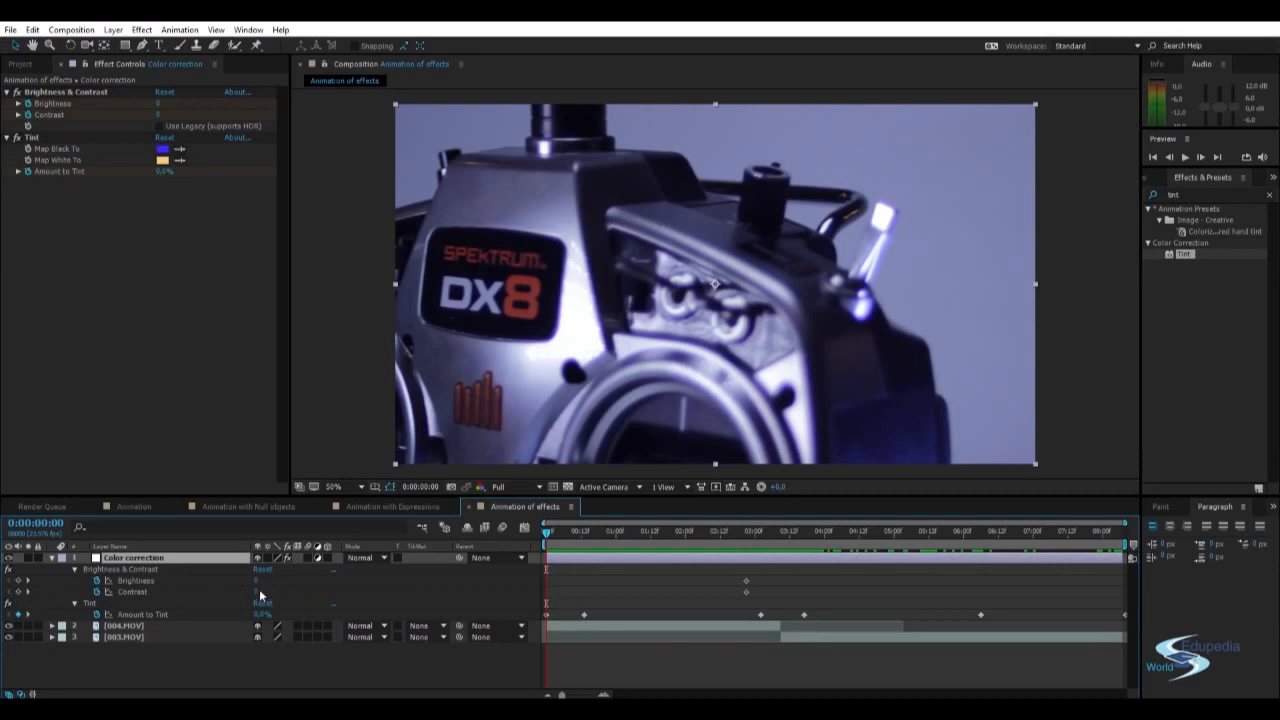
pyautogui.moveTo(275, 591); pyautogui.dragTo(198, 606)
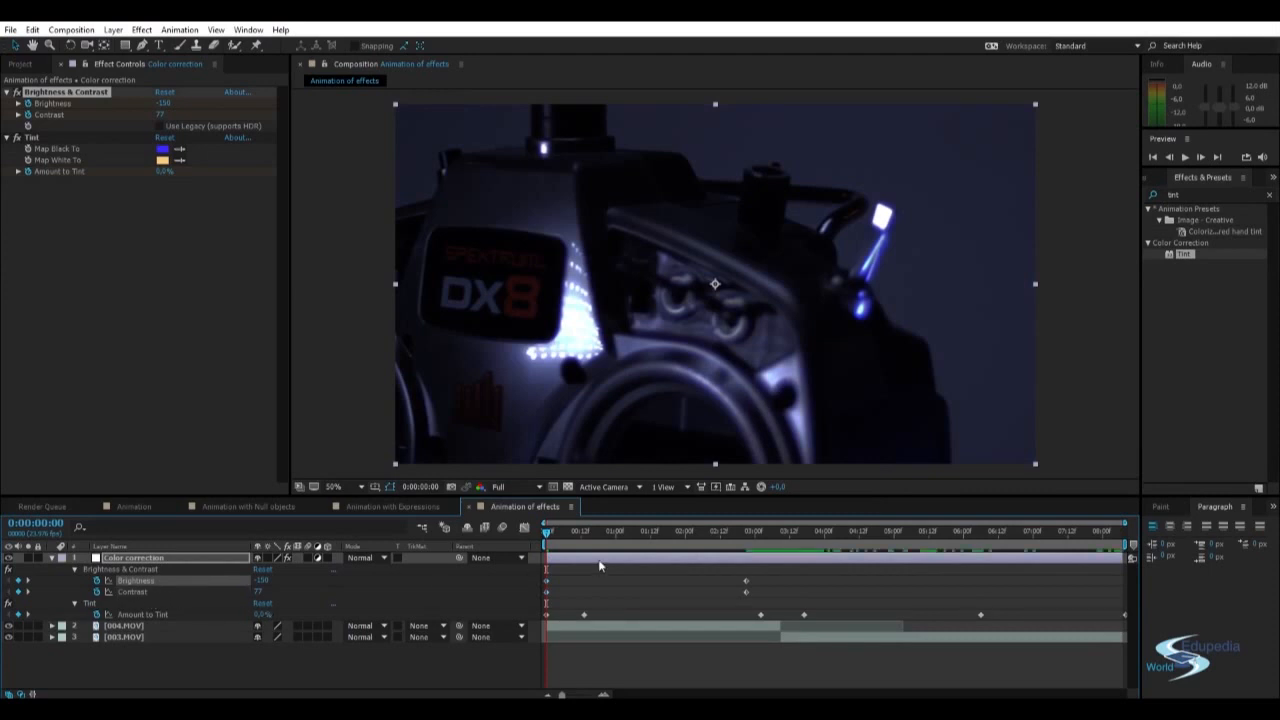
# Set Brightness to 70 and Contrast to 44 at 0:00:00:21.
pyautogui.moveTo(548, 538); pyautogui.dragTo(610, 531)
pyautogui.moveTo(263, 577); pyautogui.dragTo(365, 577)
pyautogui.click(253, 587)
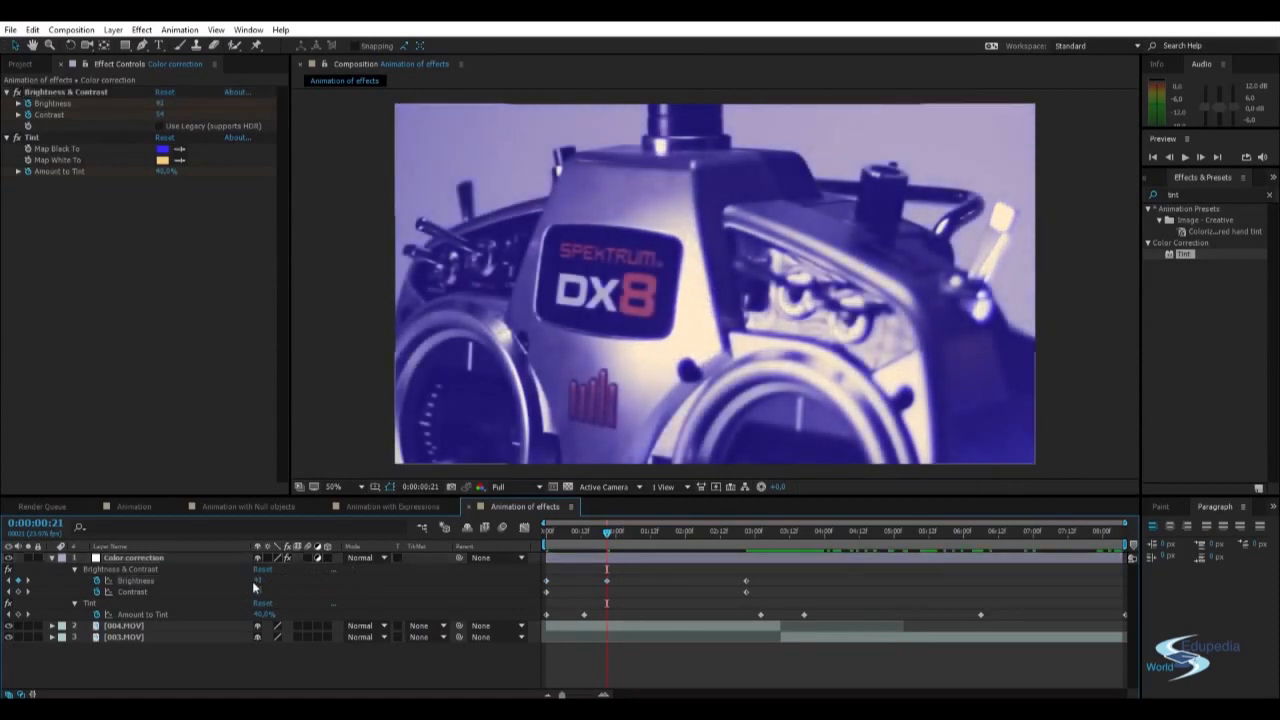
pyautogui.write('0')
pyautogui.press('Return')
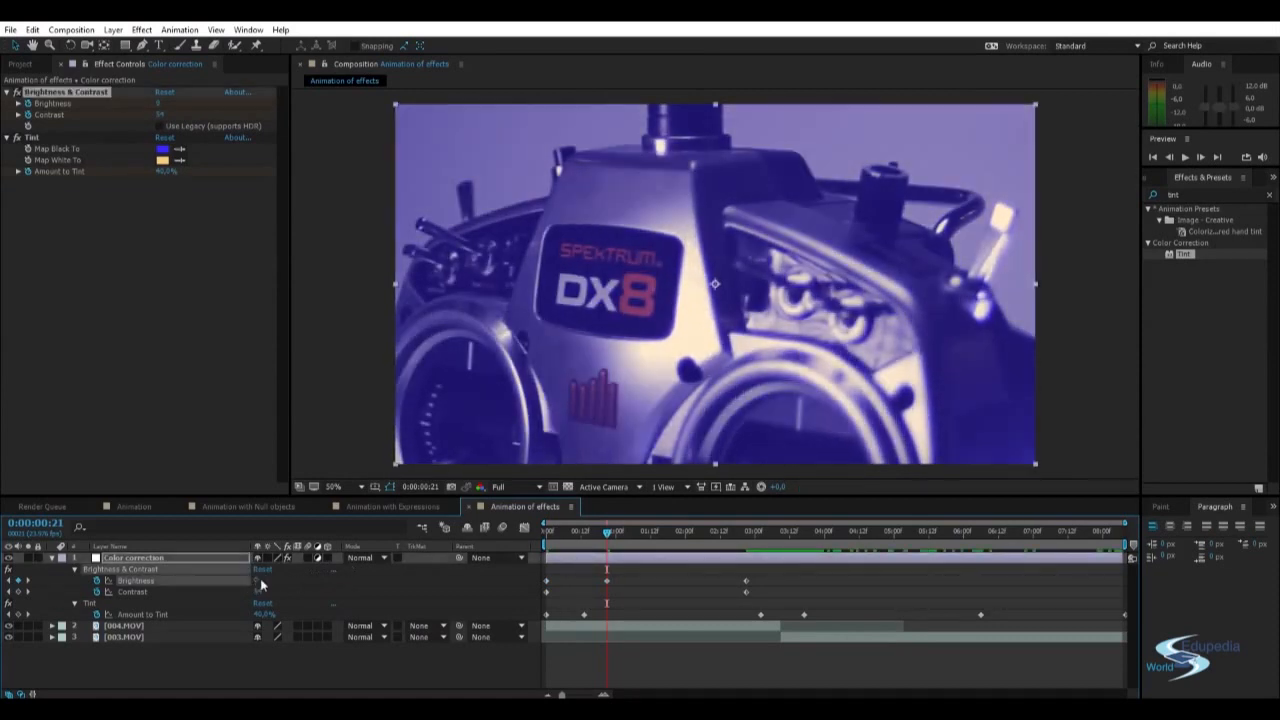
pyautogui.moveTo(257, 581)
pyautogui.mouseDown()
pyautogui.moveTo(284, 579)
pyautogui.moveTo(202, 596)
pyautogui.moveTo(266, 570)
pyautogui.moveTo(271, 587)
pyautogui.moveTo(287, 582)
pyautogui.moveTo(242, 596)
pyautogui.mouseUp()
pyautogui.click(400, 669)
pyautogui.click(370, 671)
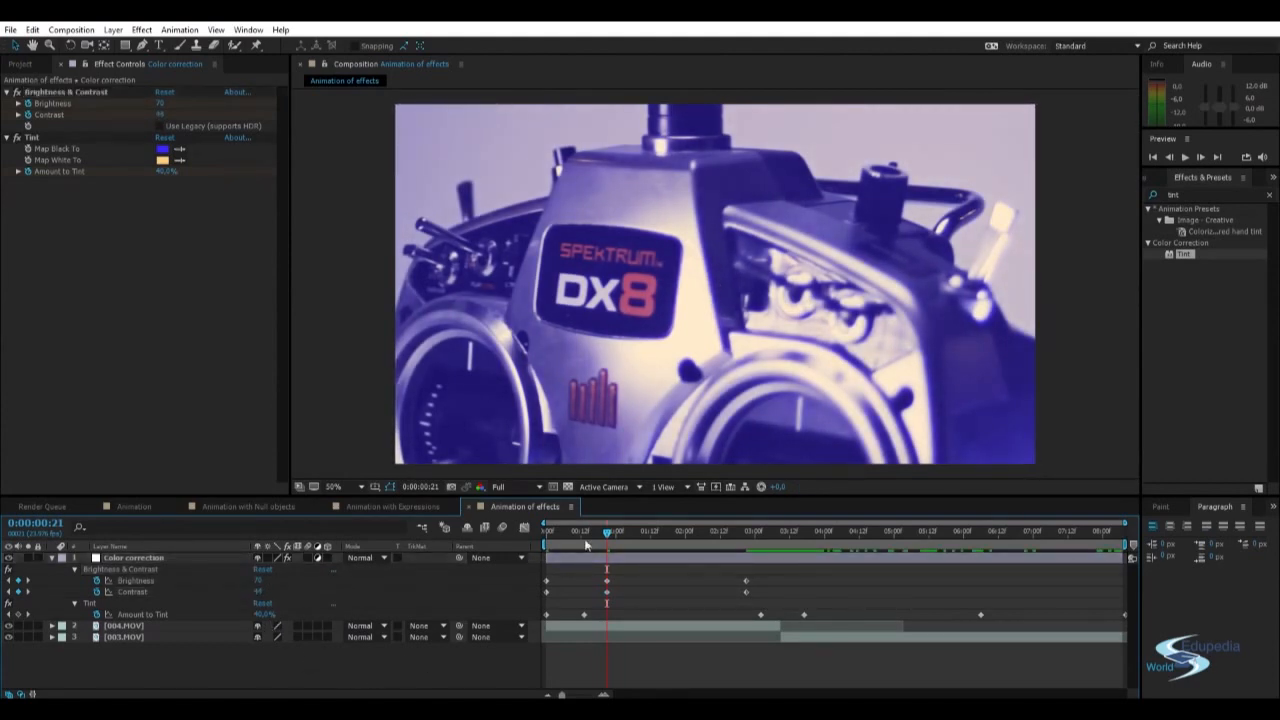
# Preview the brightness animation from the start and delete the Brightness and Contrast keyframes at 0:00:02:21.
pyautogui.moveTo(585, 533); pyautogui.dragTo(506, 533)
pyautogui.press('space')
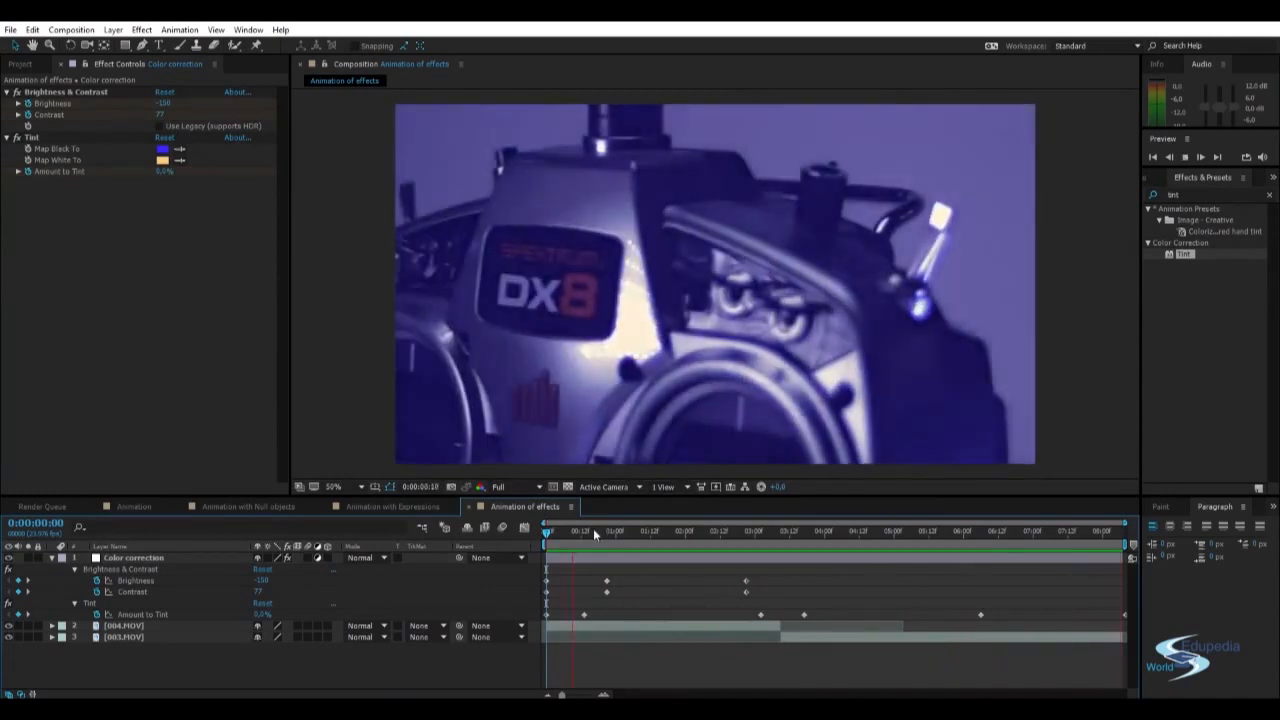
pyautogui.moveTo(591, 538); pyautogui.dragTo(764, 592)
pyautogui.press('Delete')
# Copy the Brightness and Contrast keyframes from 0:00:00:21 and paste them at about 0:00:02:18.
pyautogui.moveTo(656, 538); pyautogui.dragTo(620, 598)
pyautogui.click(620, 599)
pyautogui.moveTo(601, 545); pyautogui.dragTo(633, 607)
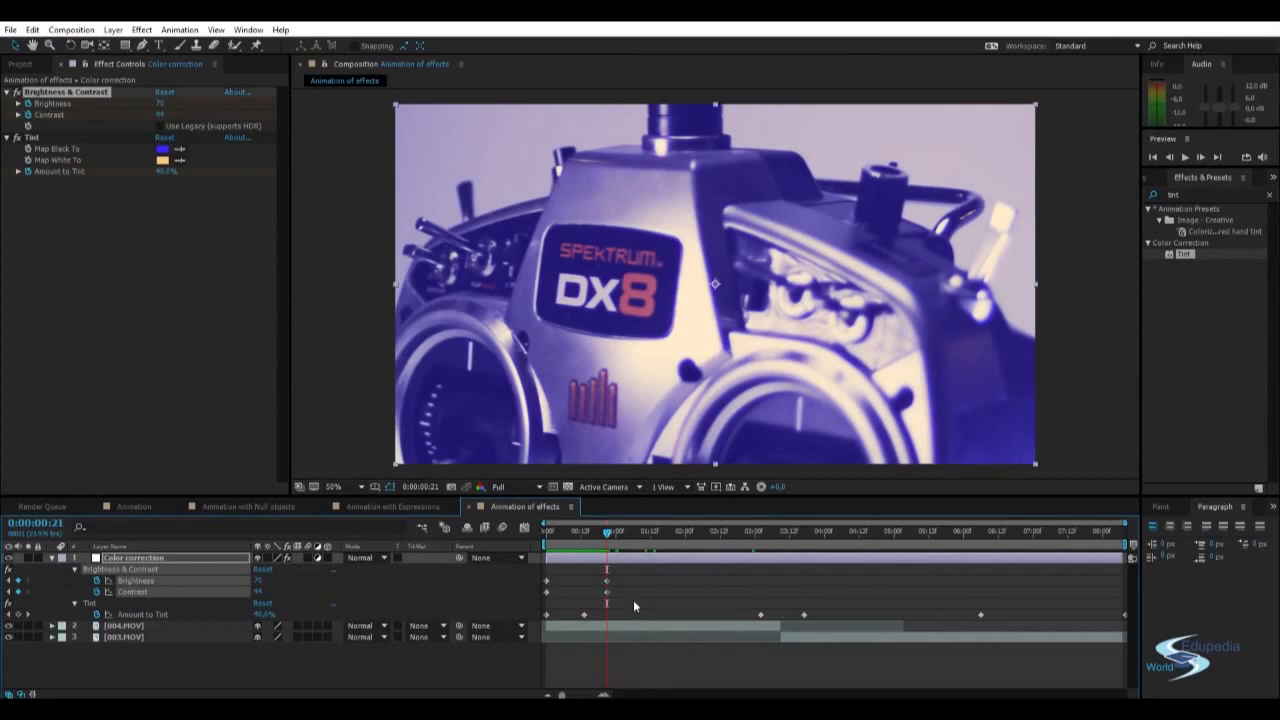
pyautogui.moveTo(726, 532); pyautogui.dragTo(782, 538)
pyautogui.hotkey('ctrl', 'v')
pyautogui.click(752, 577)
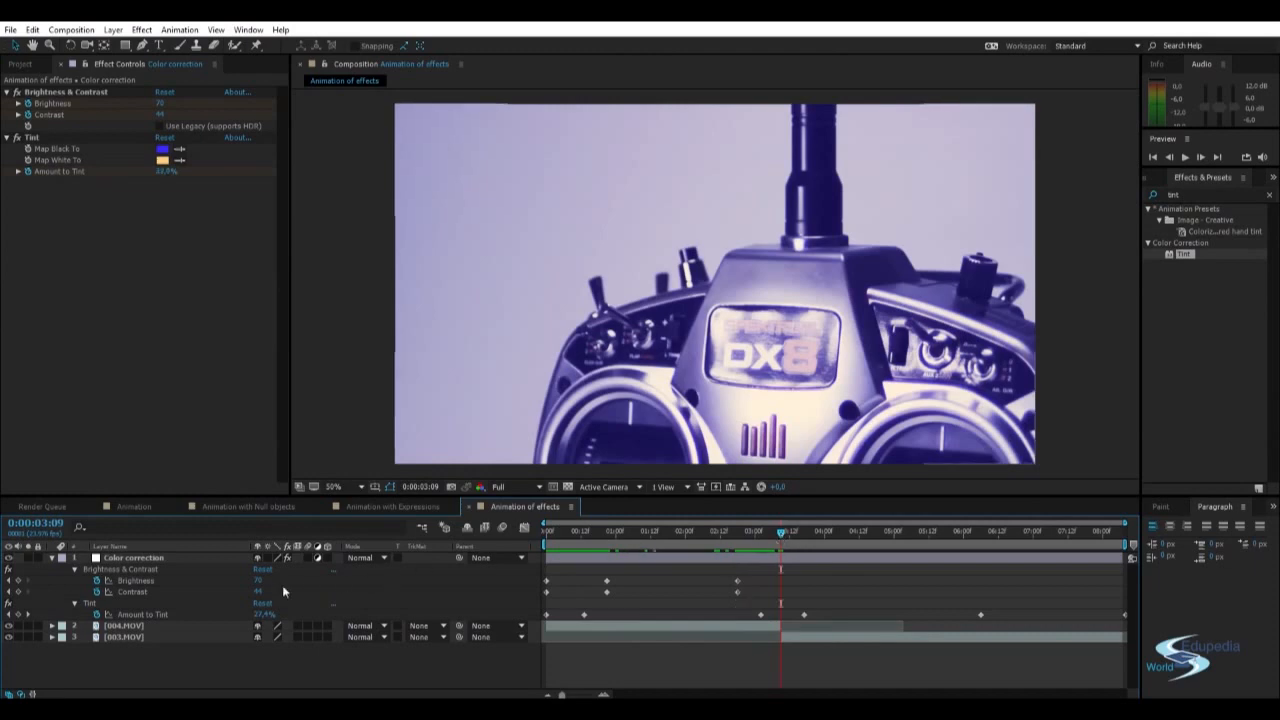
# Set Brightness to about -100 and Contrast to 100 at 0:00:03:09, and copy the preceding pair of keyframes to 0:00:03:23.
pyautogui.moveTo(260, 583); pyautogui.dragTo(150, 590)
pyautogui.moveTo(255, 594); pyautogui.dragTo(326, 590)
pyautogui.moveTo(714, 569); pyautogui.dragTo(748, 593)
pyautogui.click(821, 531)
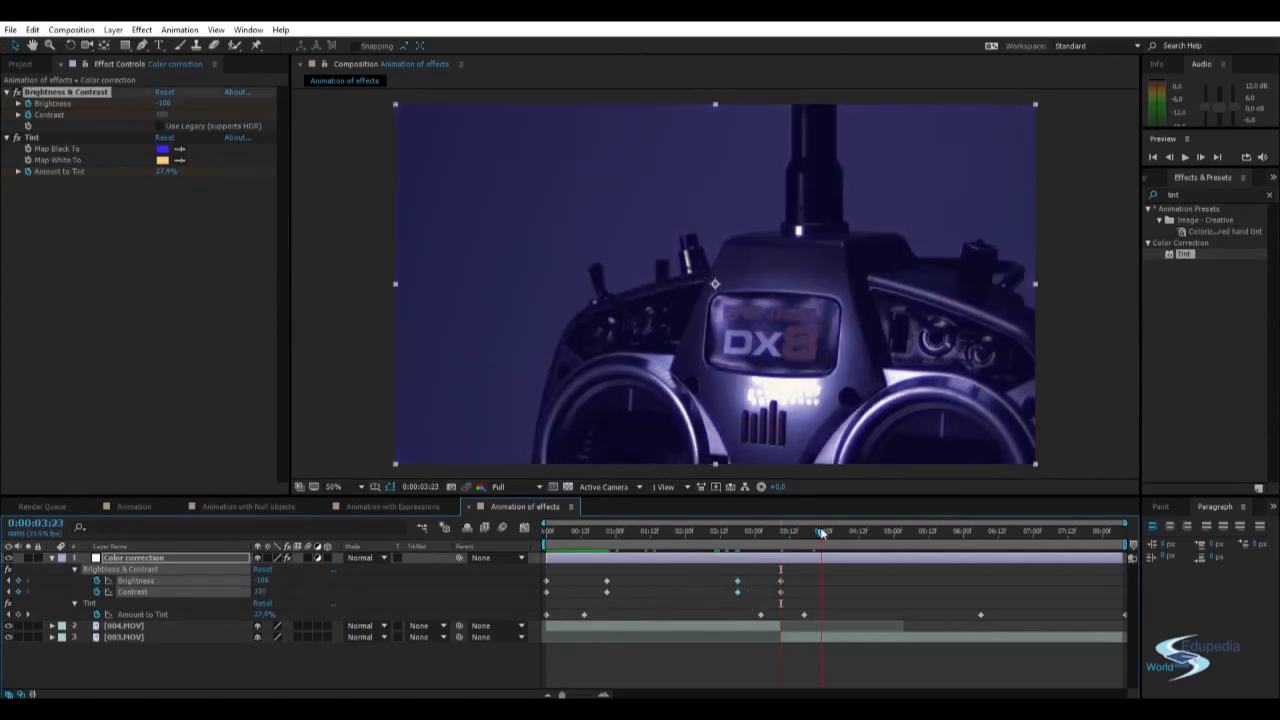
pyautogui.hotkey('ctrl', 'v')
pyautogui.click(820, 548)
pyautogui.moveTo(820, 534); pyautogui.dragTo(684, 551)
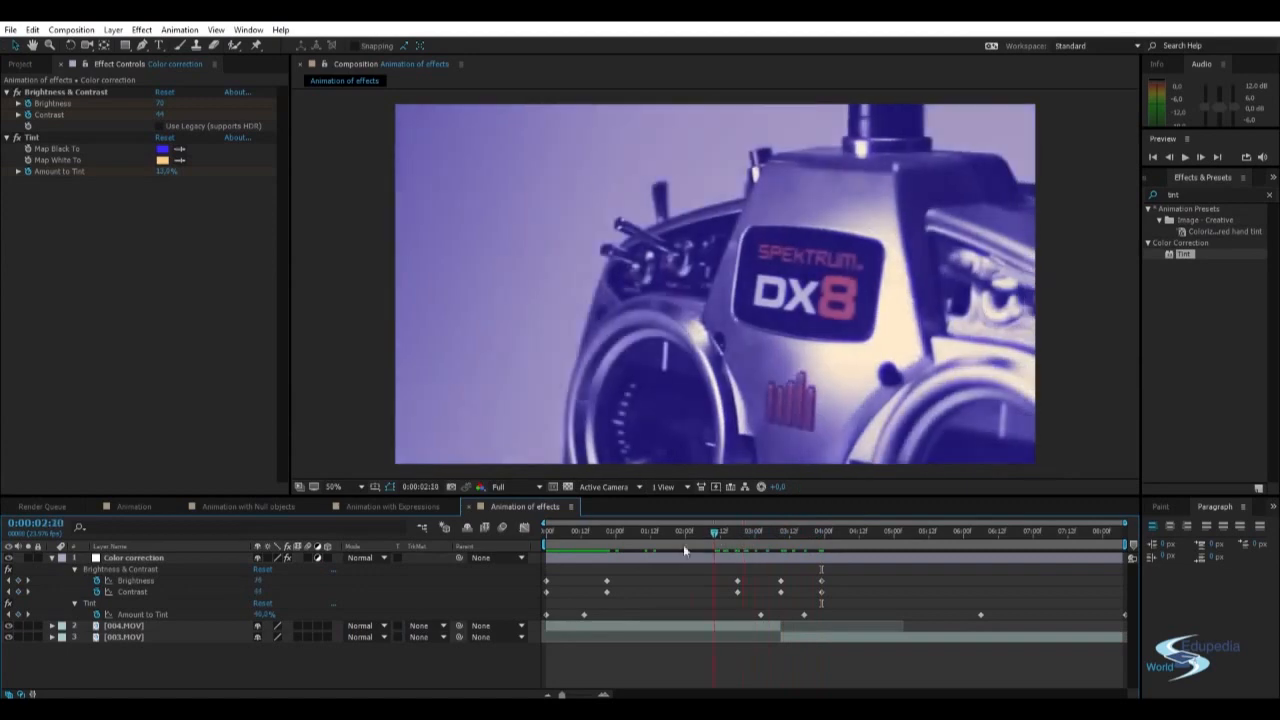
# Preview the color animation from the start, then examine the frames around the clip change up to 0:00:04:21.
pyautogui.press('space')
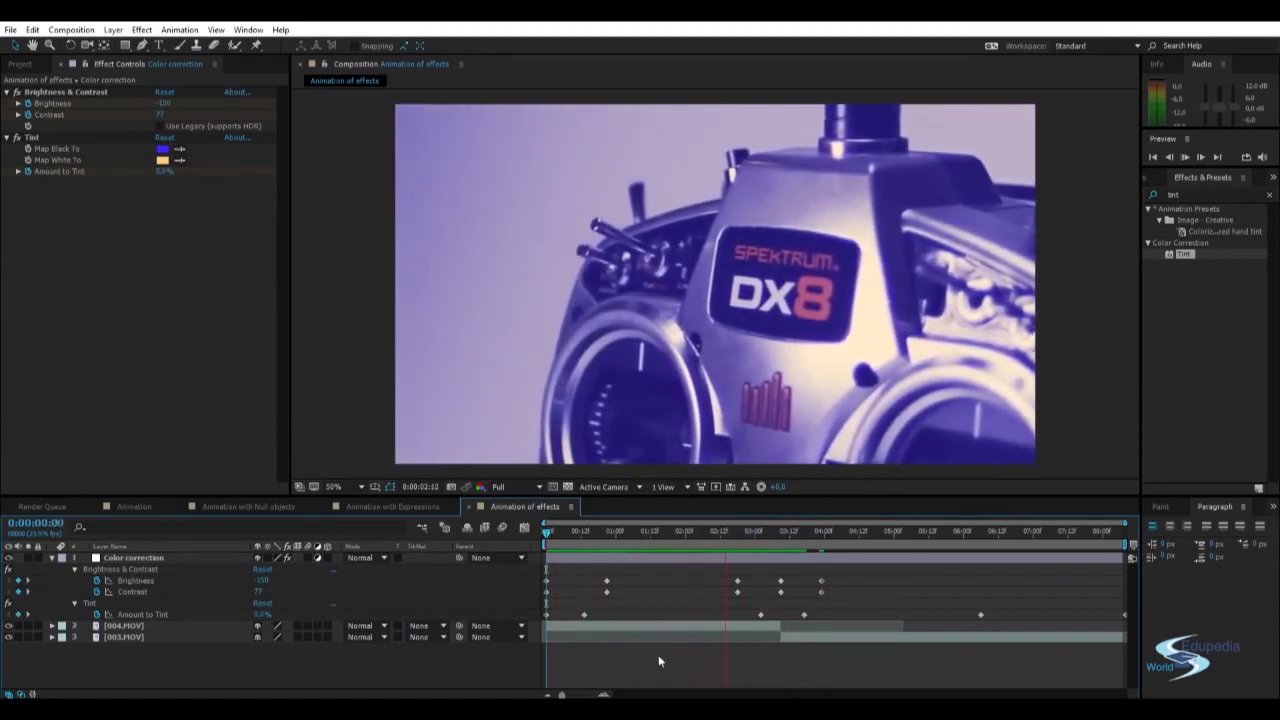
pyautogui.moveTo(776, 538); pyautogui.dragTo(525, 516)
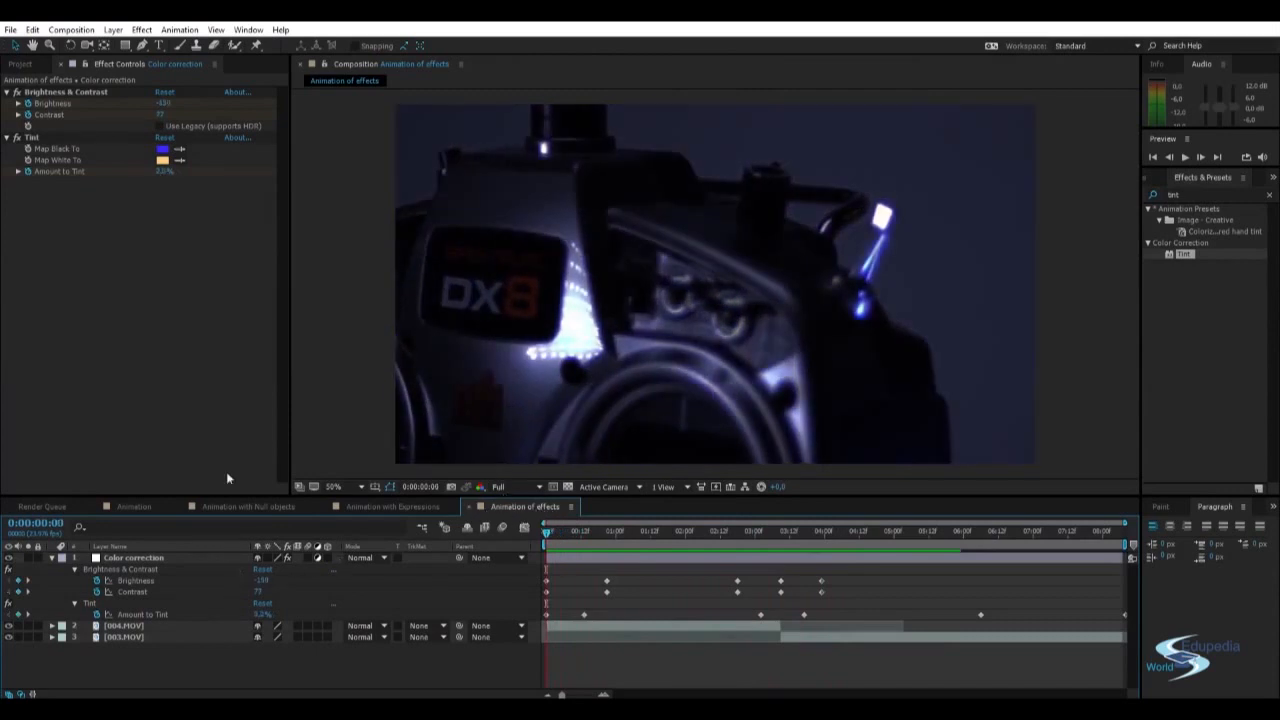
pyautogui.click(31, 139)
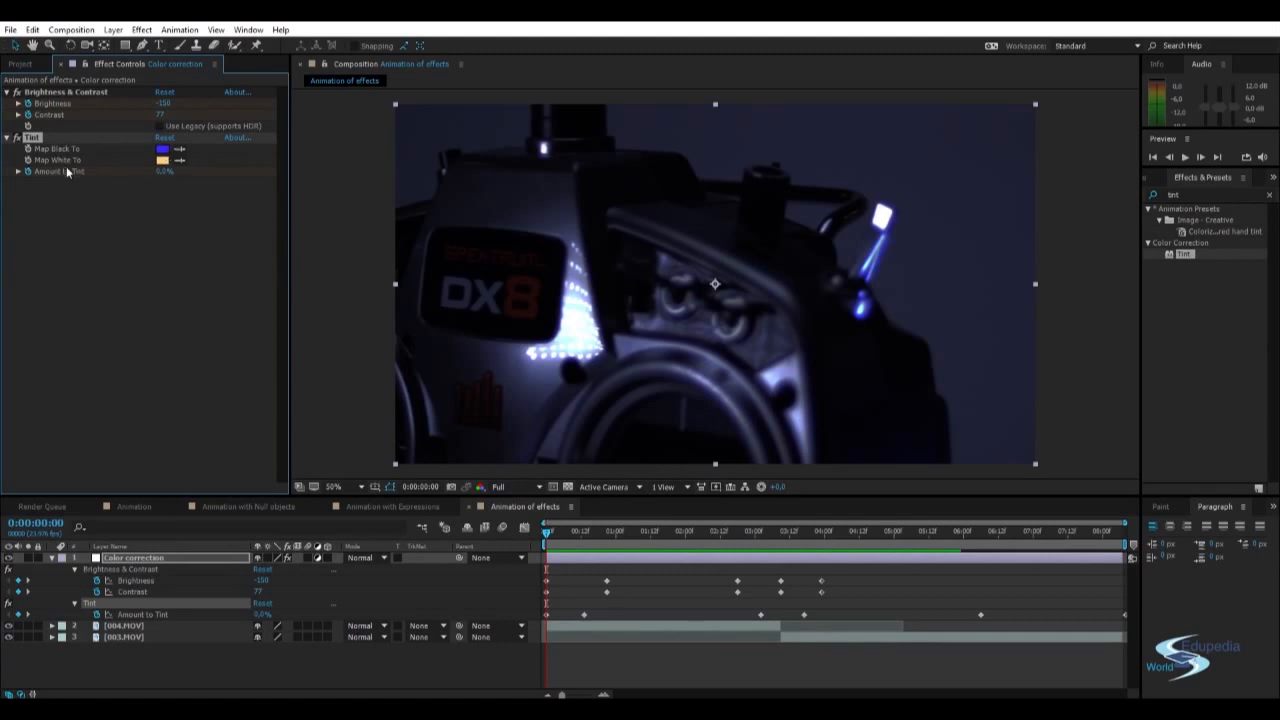
pyautogui.click(136, 217)
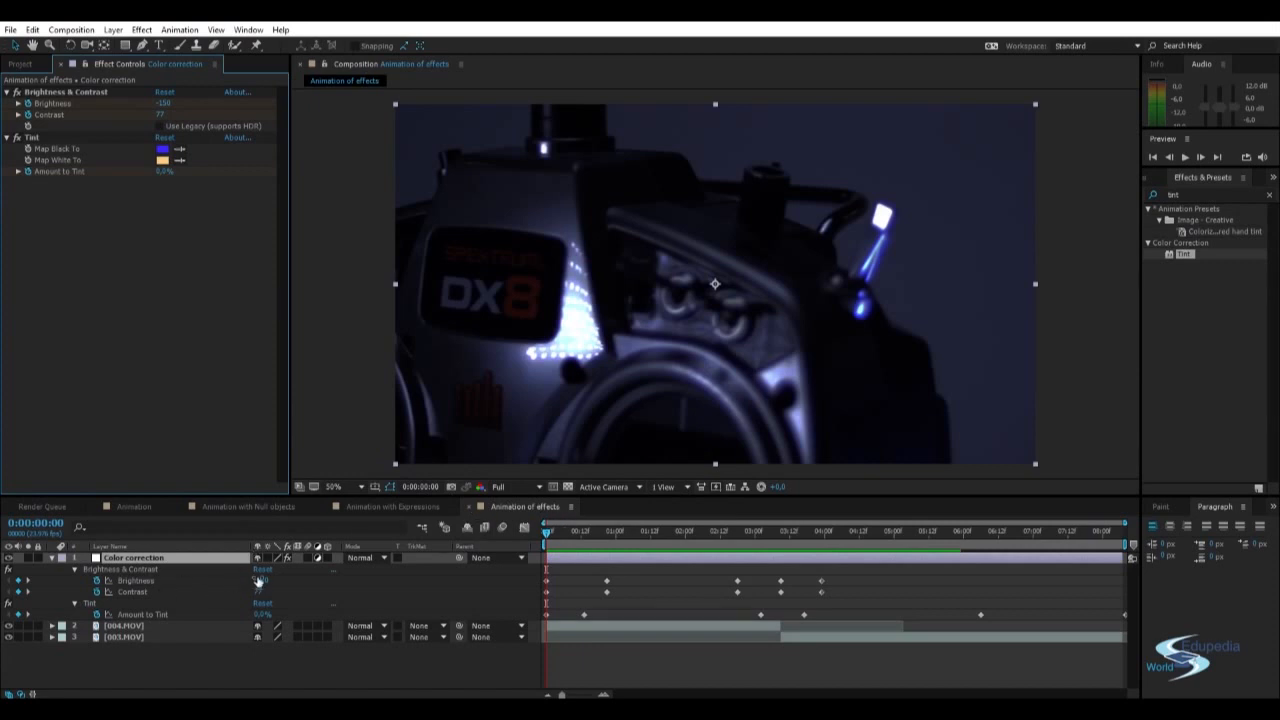
pyautogui.moveTo(257, 585); pyautogui.dragTo(434, 582)
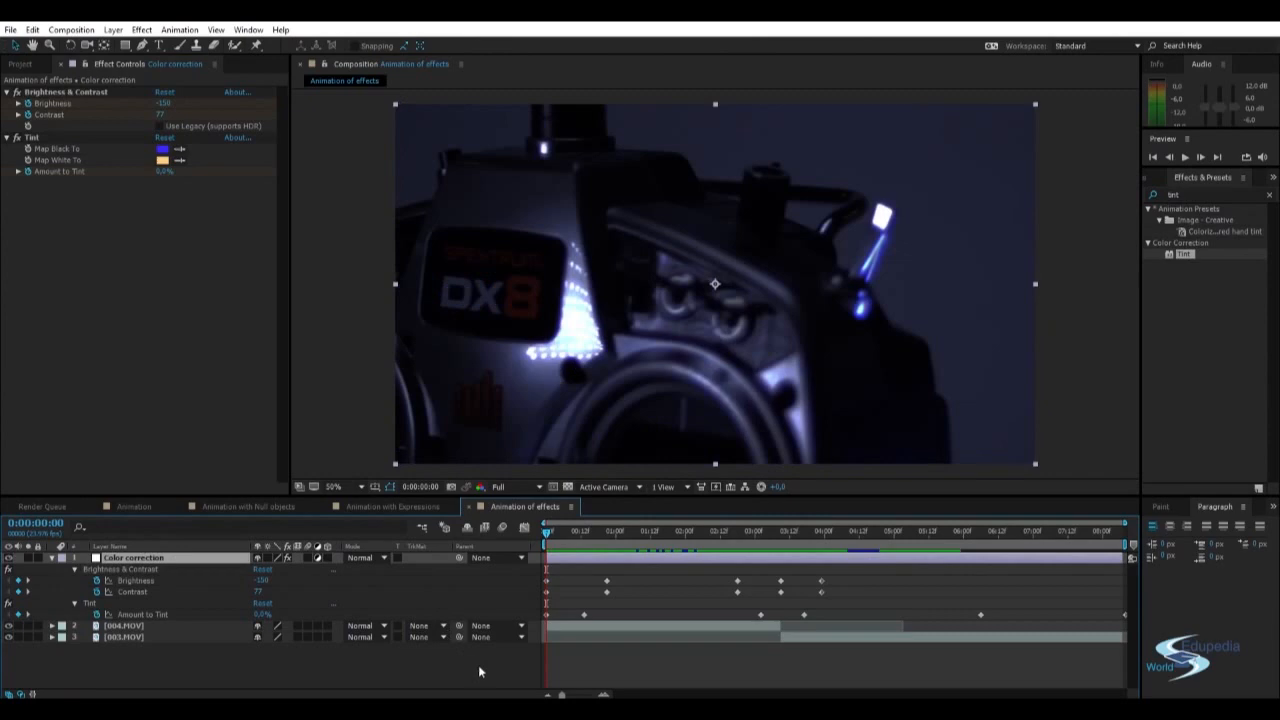
pyautogui.moveTo(566, 533); pyautogui.dragTo(769, 533)
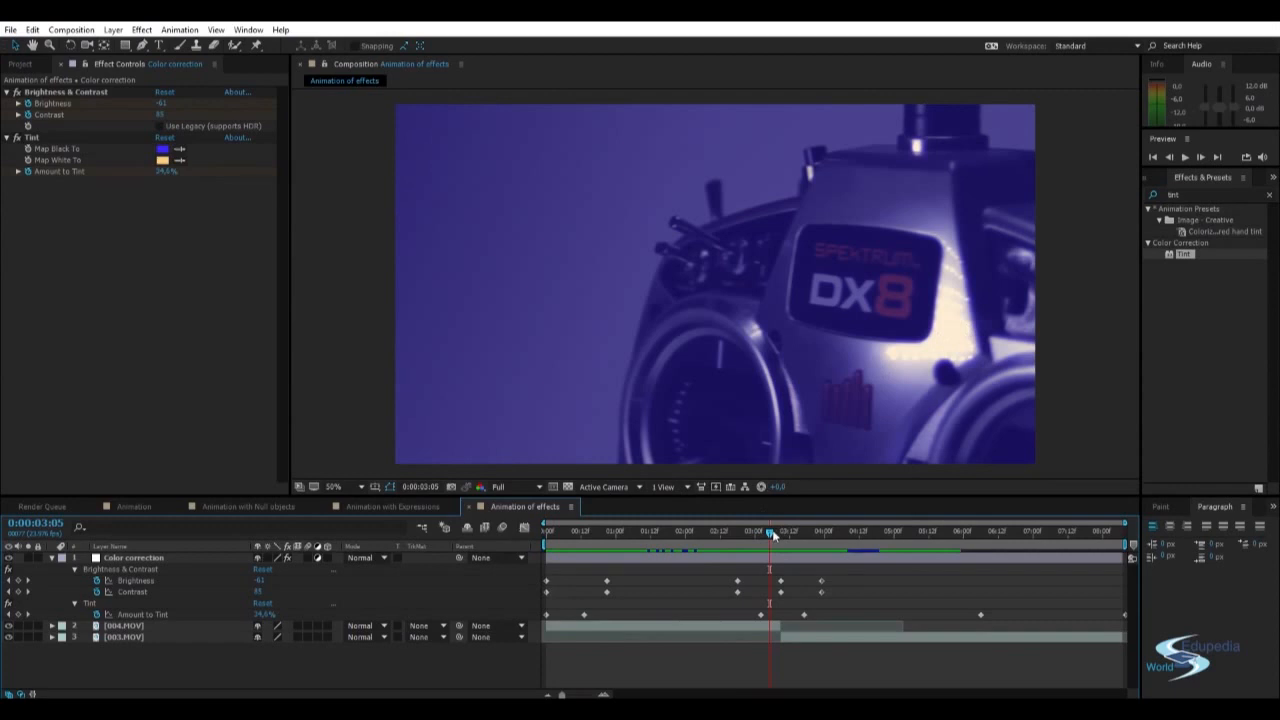
pyautogui.moveTo(769, 532); pyautogui.dragTo(886, 535)
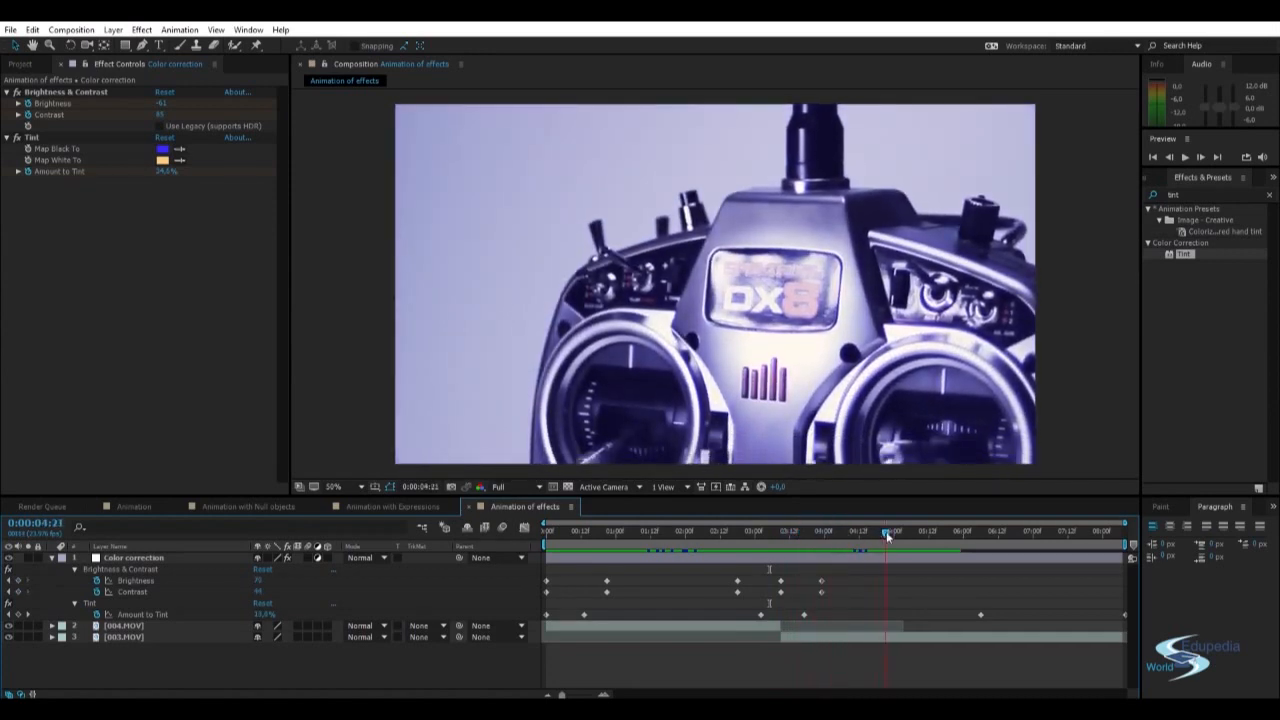
# Extend the start of 003.MOV back to about 0:00:03:03 so that it overlaps the end of 004.MOV.
pyautogui.click(782, 636)
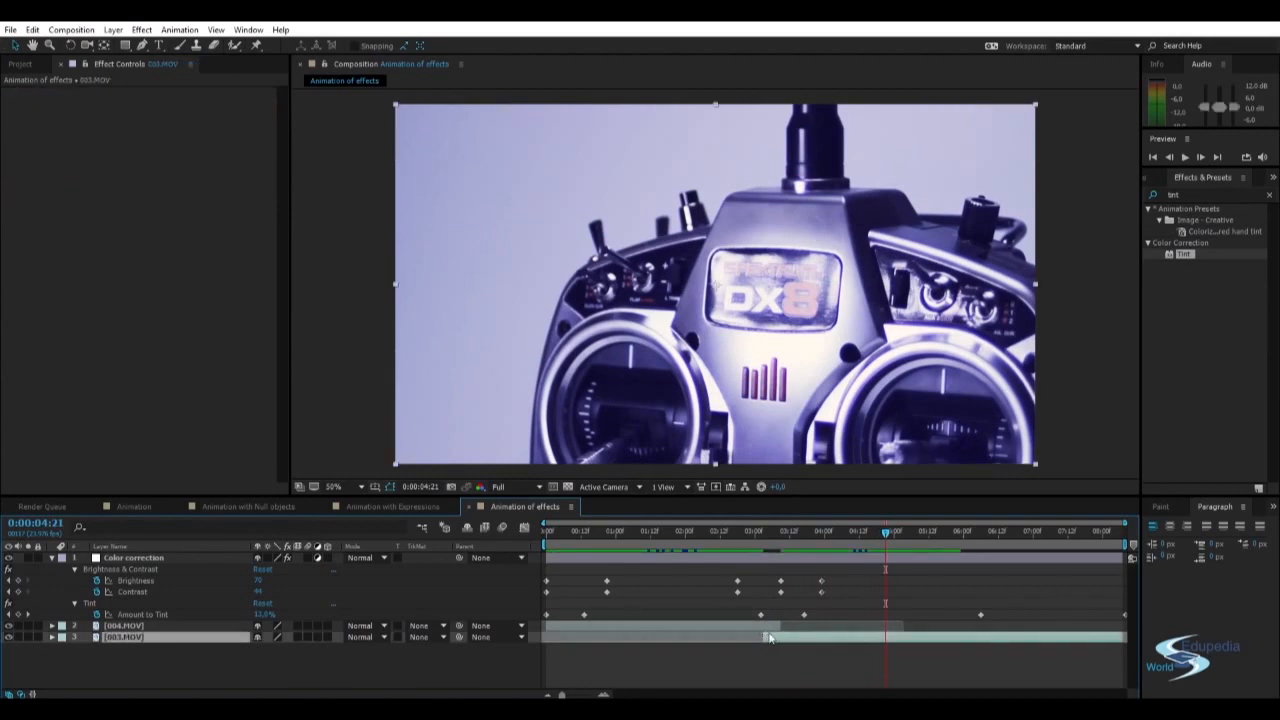
pyautogui.click(779, 531)
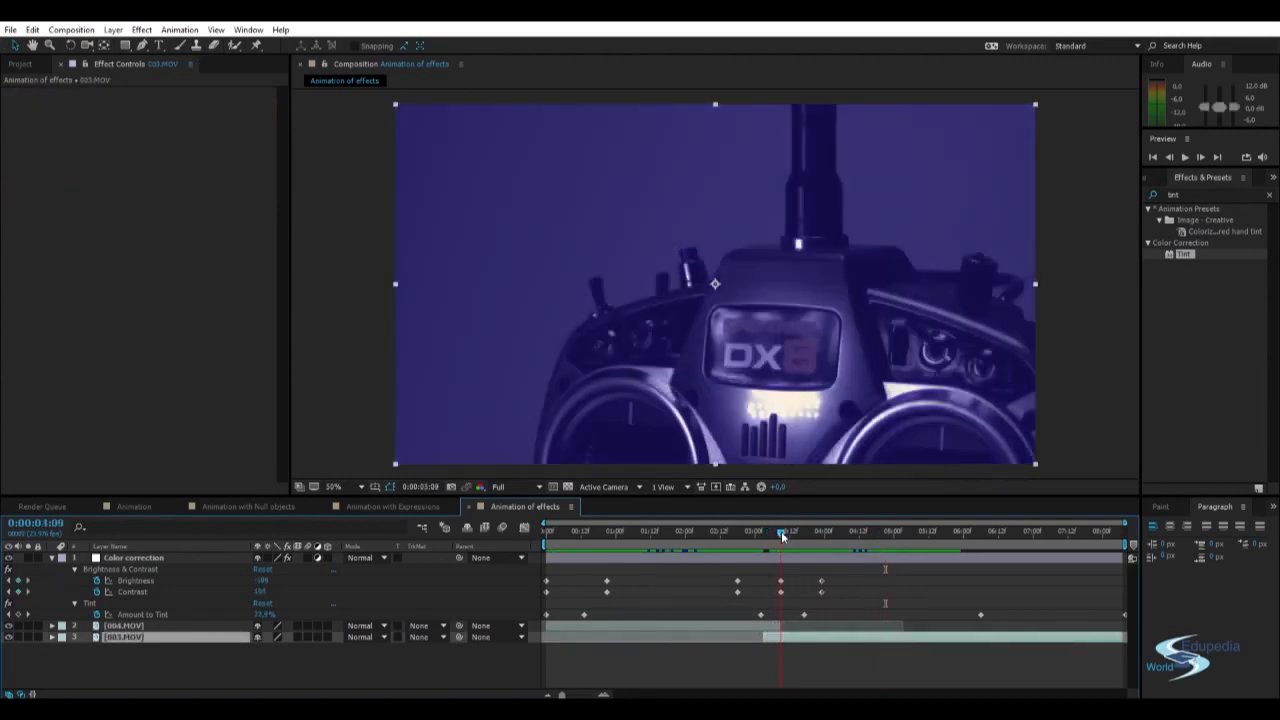
pyautogui.moveTo(777, 532); pyautogui.dragTo(767, 535)
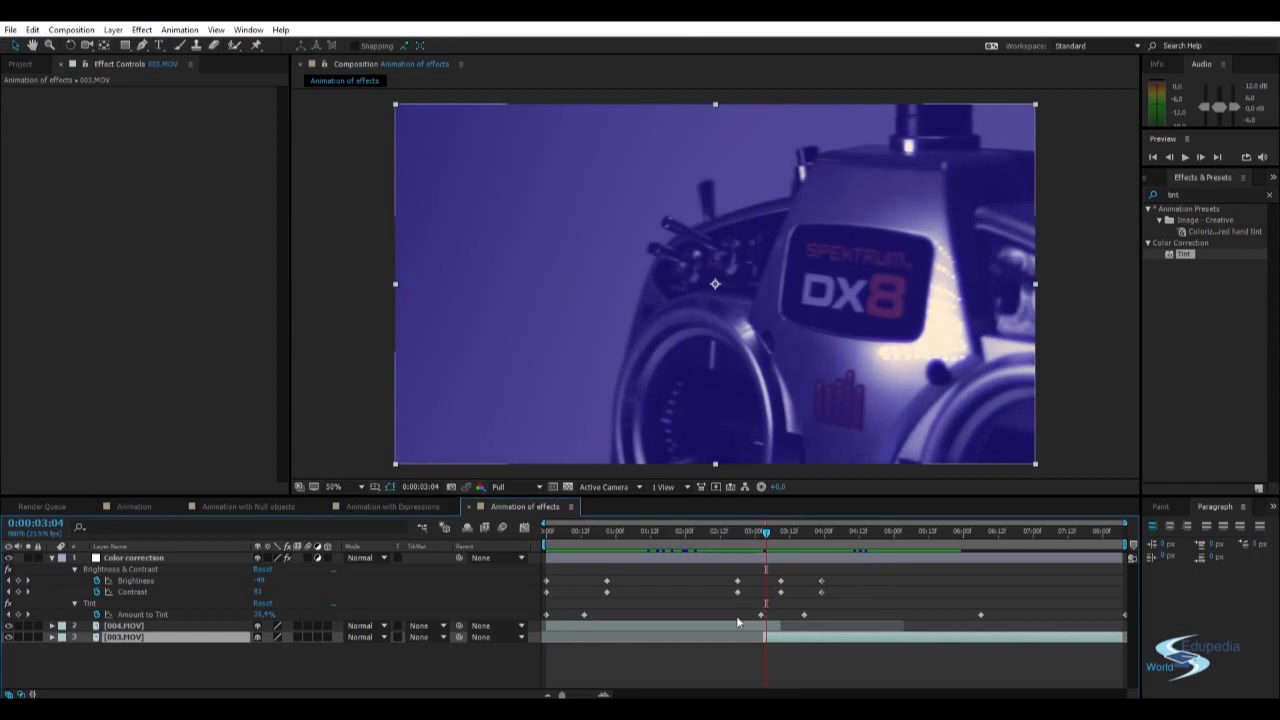
# Animate the Opacity of 004.MOV from 100% at 0:00:03:04 to 0% at 0:00:03:08.
pyautogui.click(705, 627)
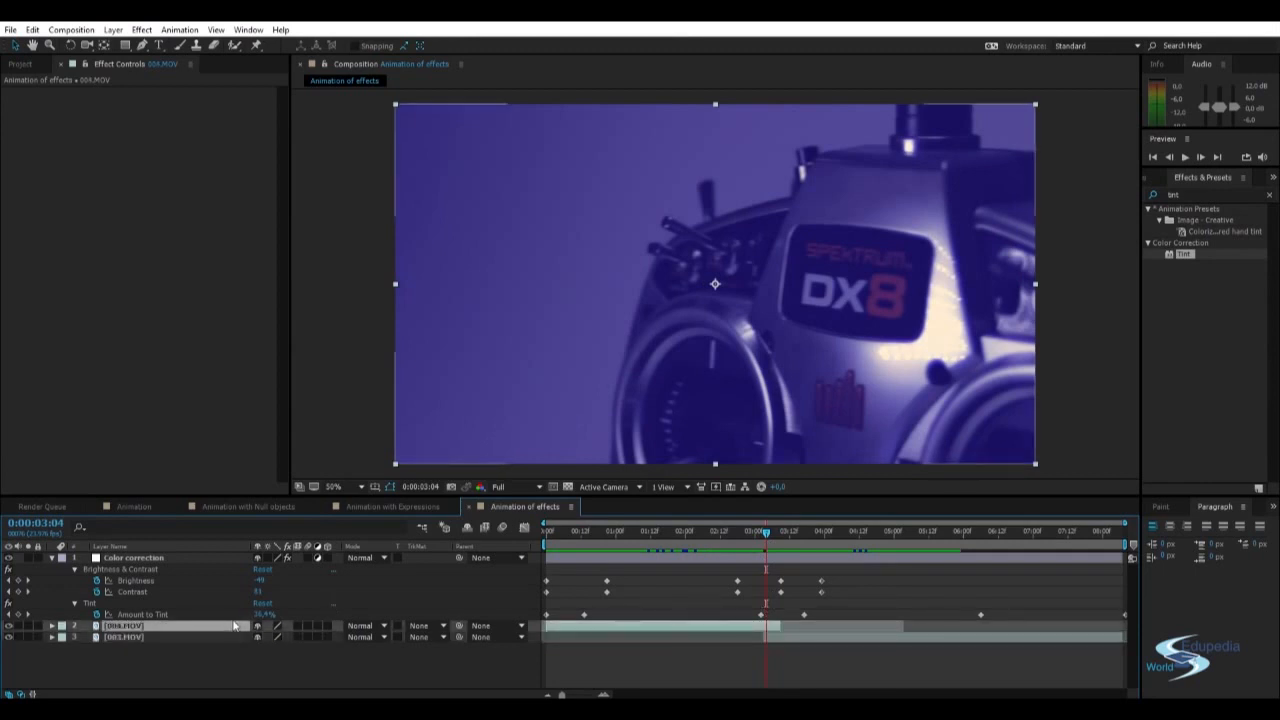
pyautogui.press('t')
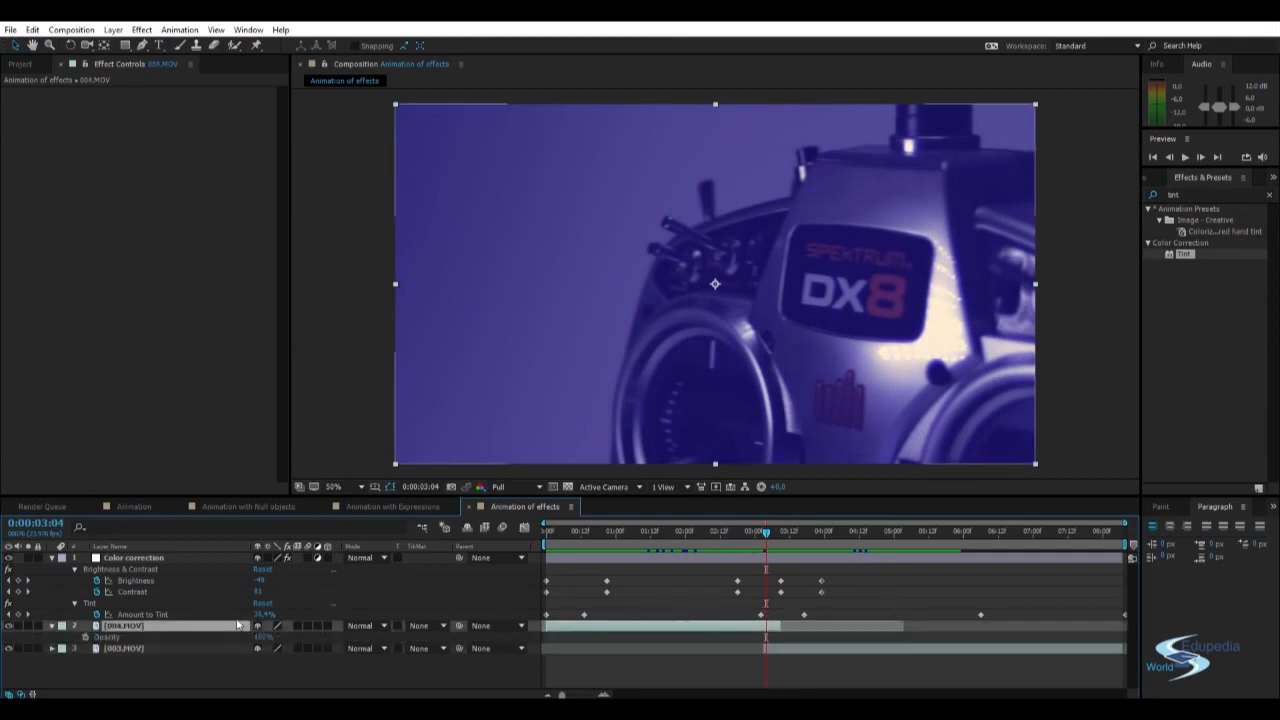
pyautogui.click(85, 637)
pyautogui.moveTo(768, 532); pyautogui.dragTo(778, 532)
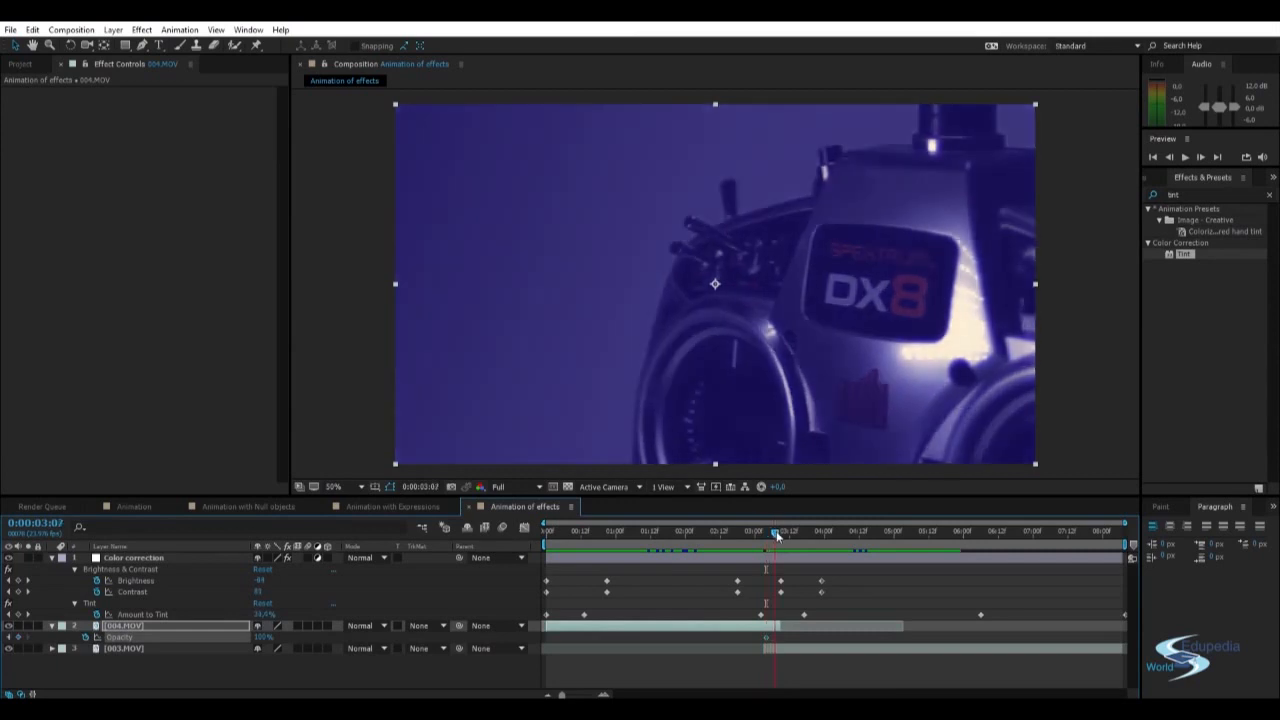
pyautogui.moveTo(261, 637); pyautogui.dragTo(79, 634)
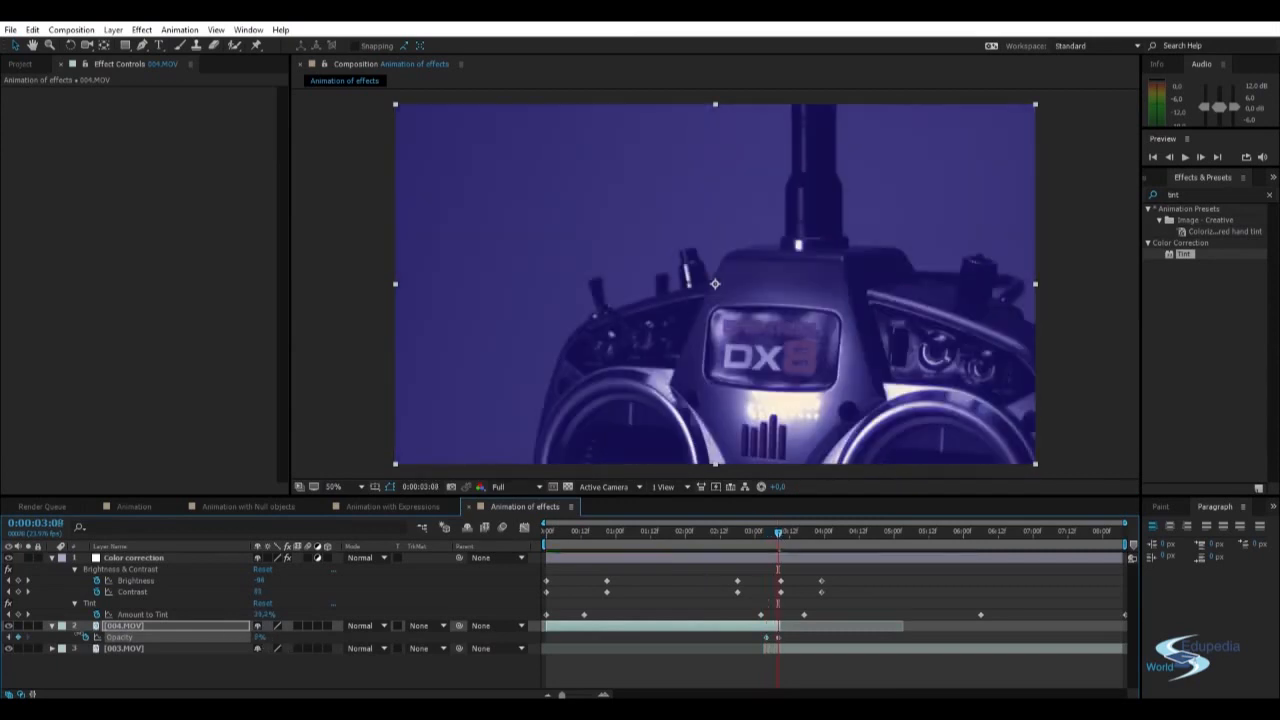
# Check the values of both Opacity keyframes on 004.MOV.
pyautogui.click(708, 666)
pyautogui.doubleClick(778, 637)
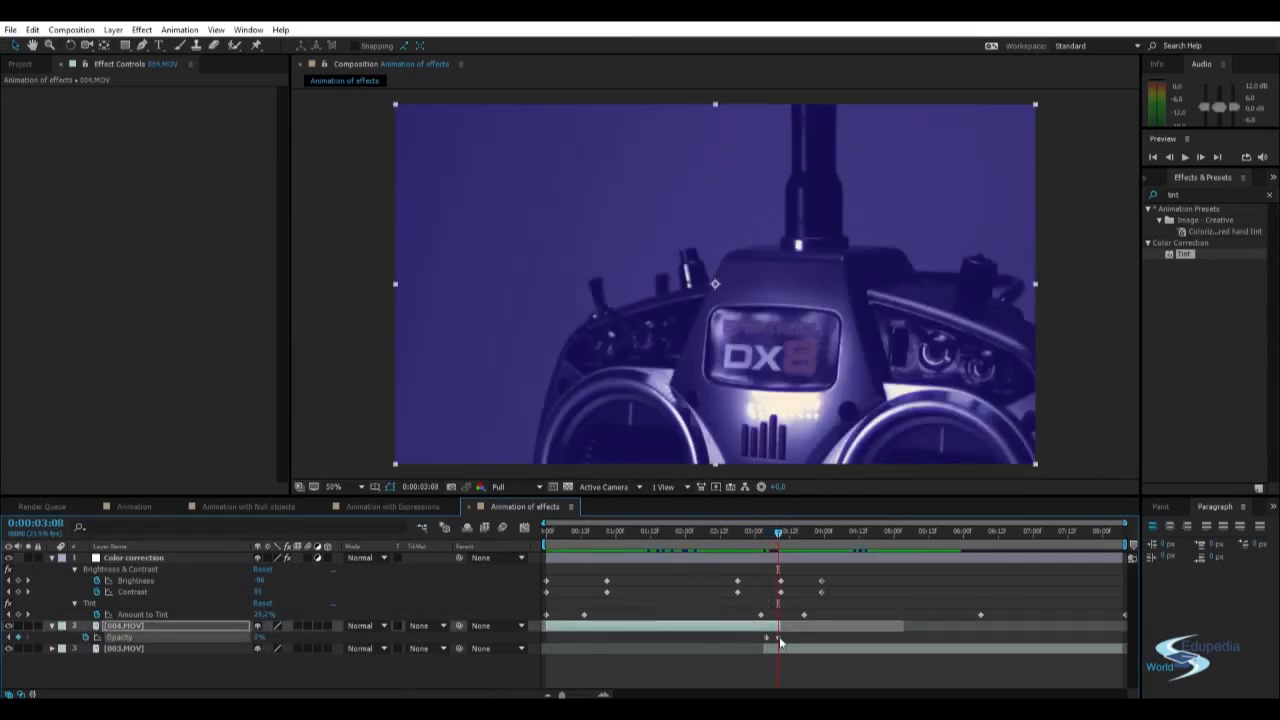
pyautogui.click(786, 318)
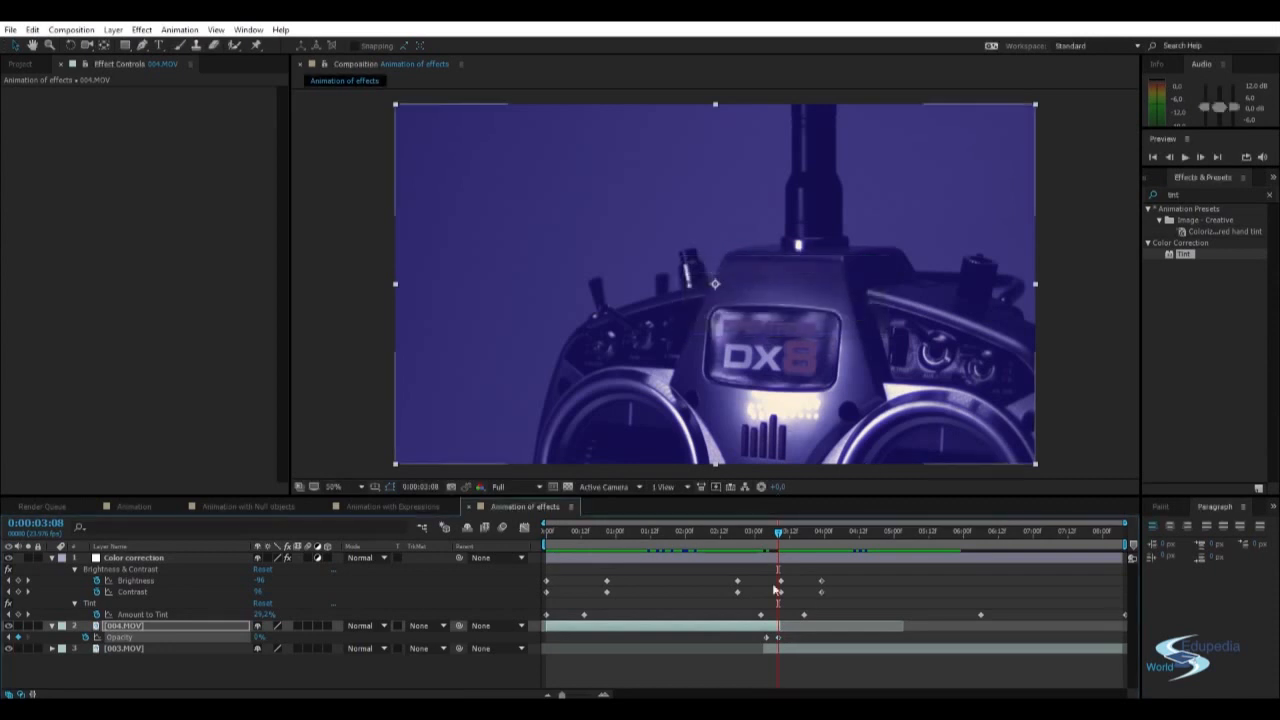
pyautogui.doubleClick(767, 638)
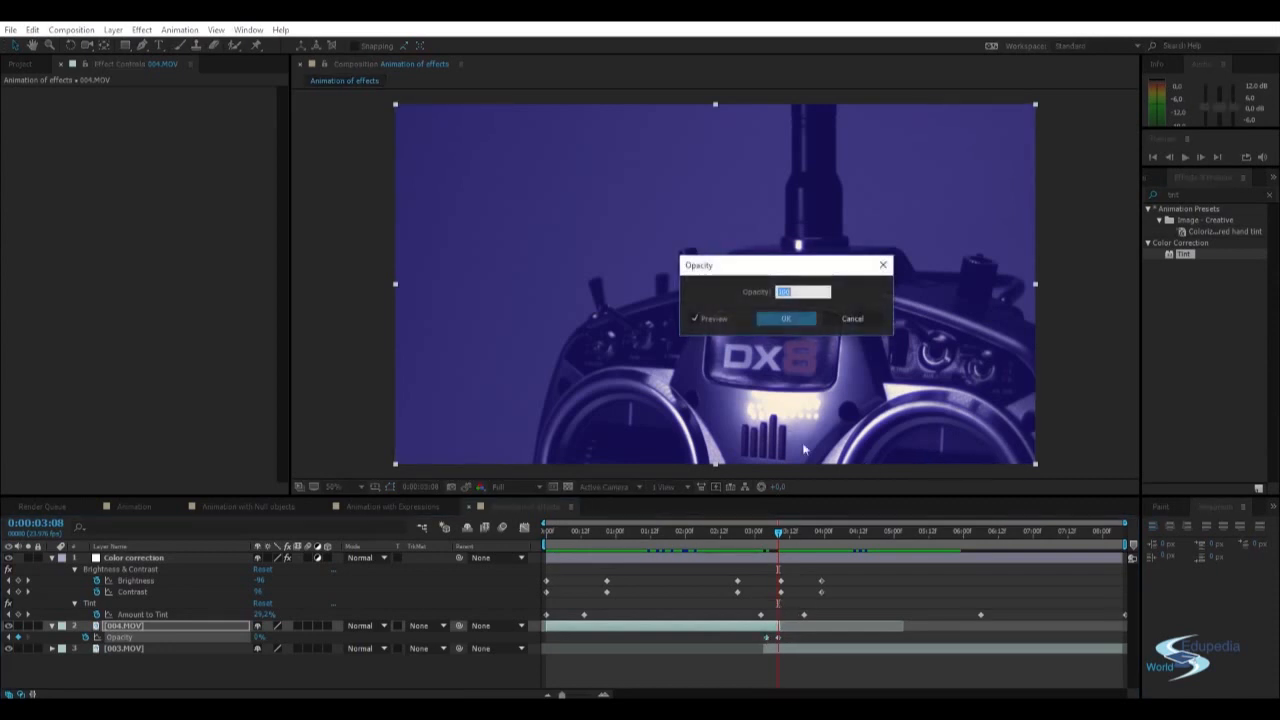
pyautogui.click(790, 317)
# Deselect the layers and preview the crossfade between the two clips.
pyautogui.moveTo(780, 535); pyautogui.dragTo(752, 534)
pyautogui.click(741, 651)
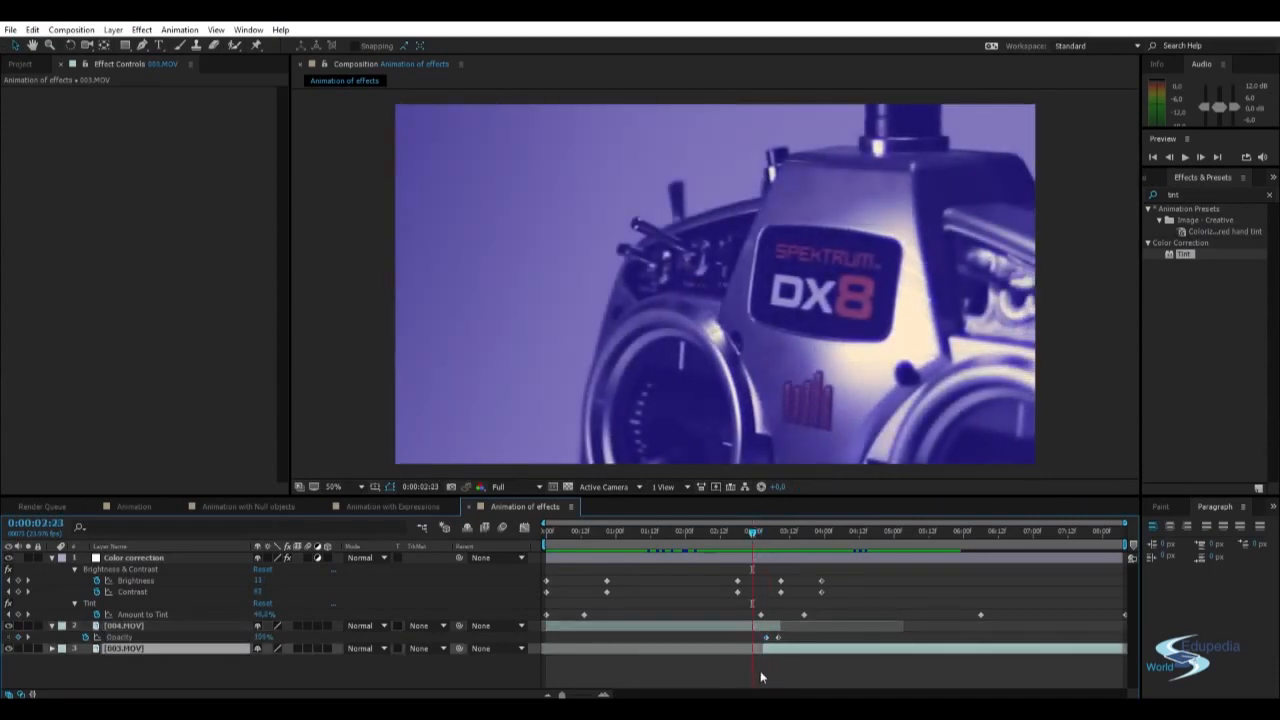
pyautogui.click(761, 677)
pyautogui.press('space')
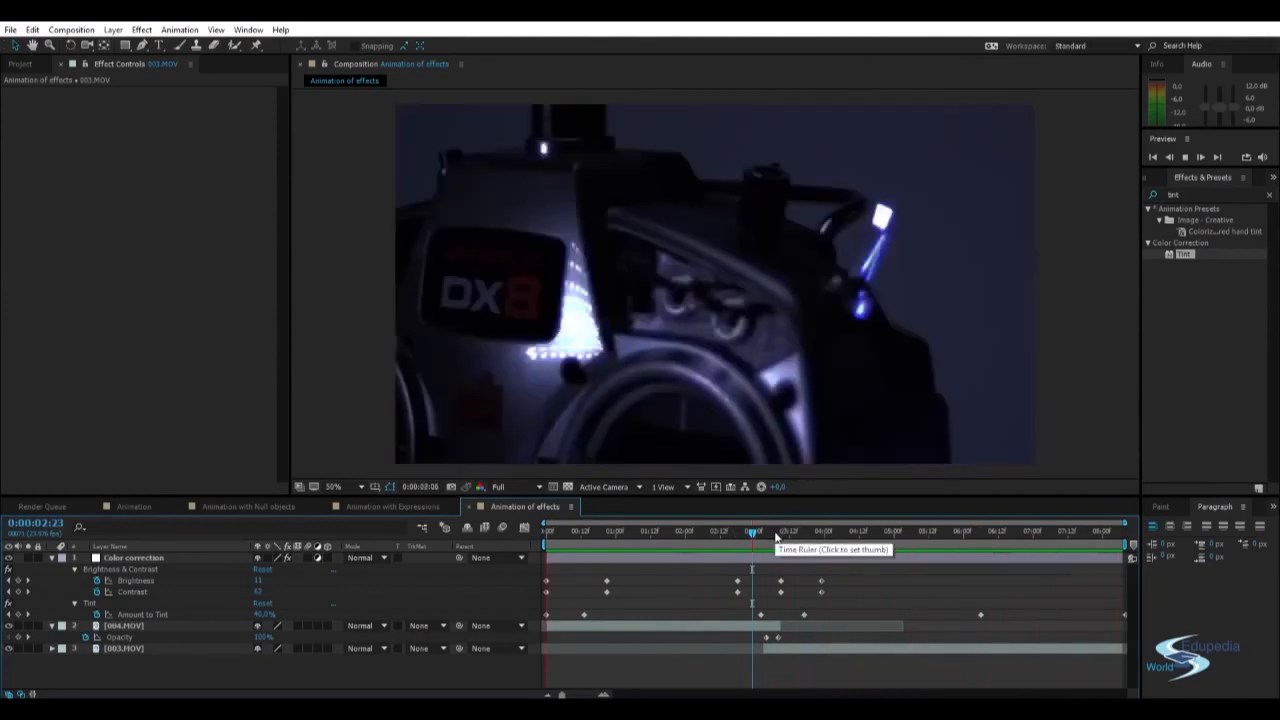
# Add a Map White To keyframe for Tint on the Color correction layer at 0:00:03:03 and reveal its keyframed properties.
pyautogui.click(611, 533)
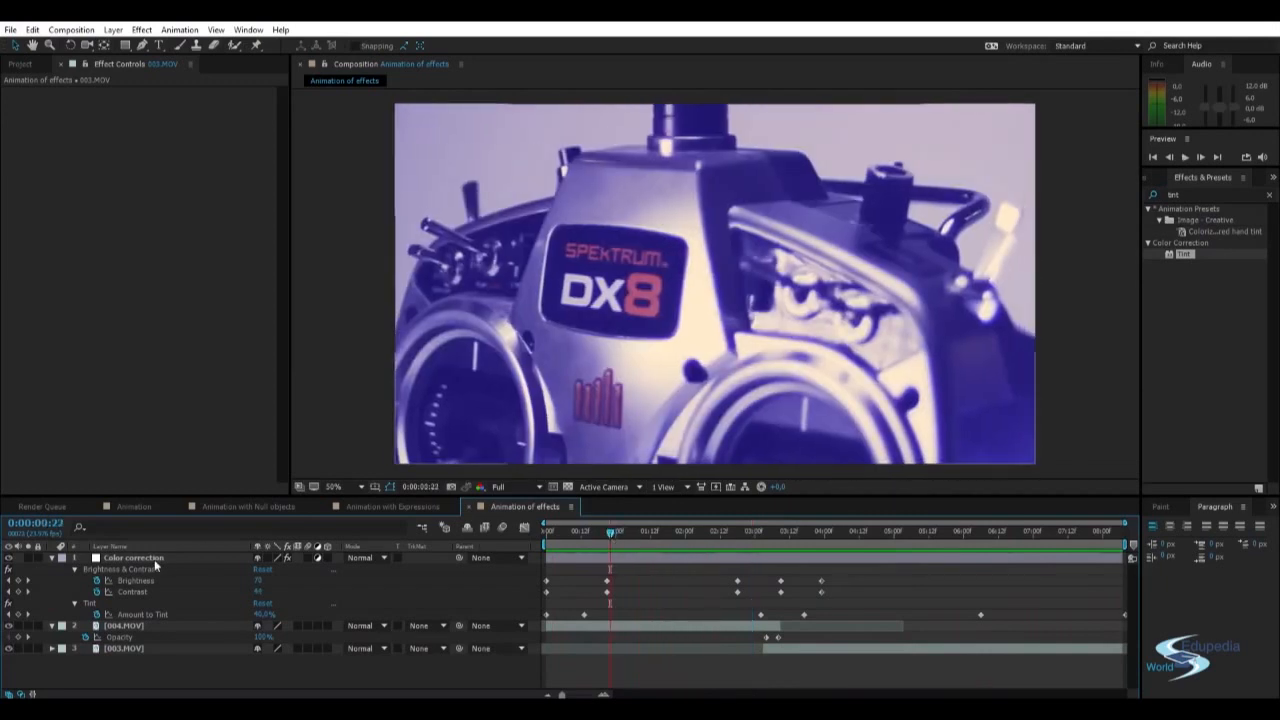
pyautogui.click(133, 558)
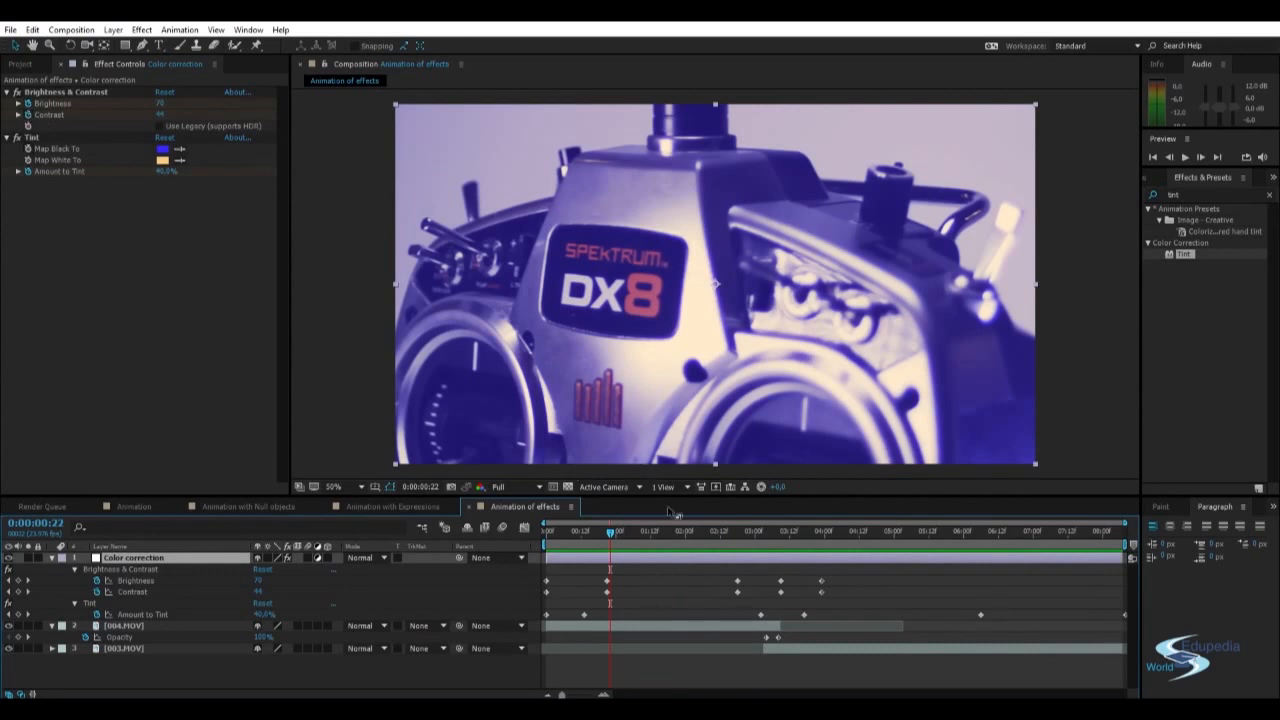
pyautogui.moveTo(611, 533); pyautogui.dragTo(763, 530)
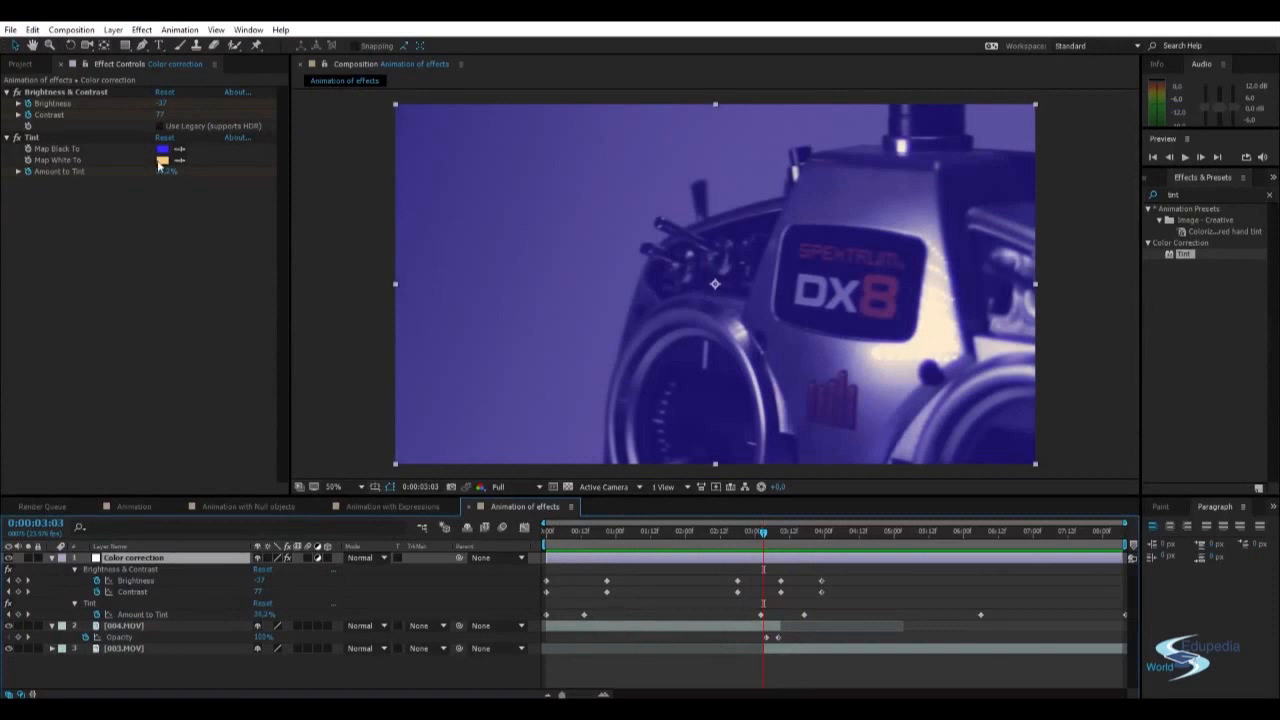
pyautogui.click(30, 164)
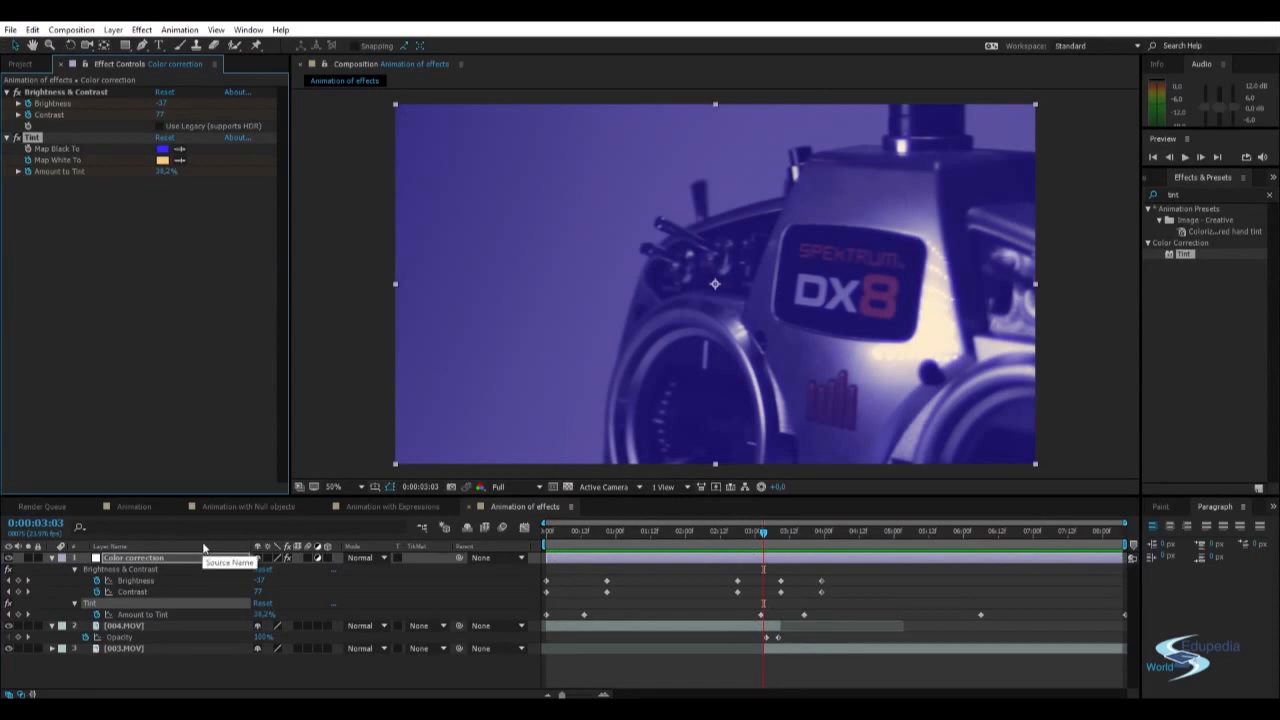
pyautogui.press('u')
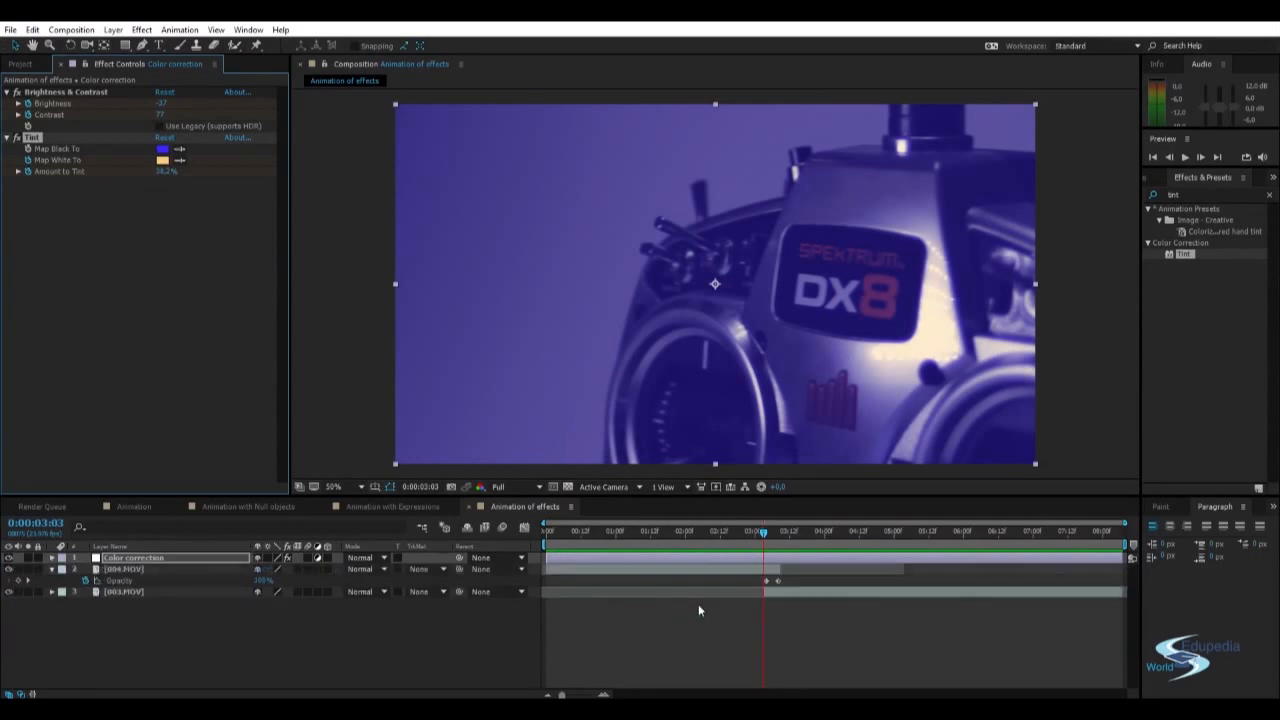
pyautogui.click(152, 557)
pyautogui.press('u')
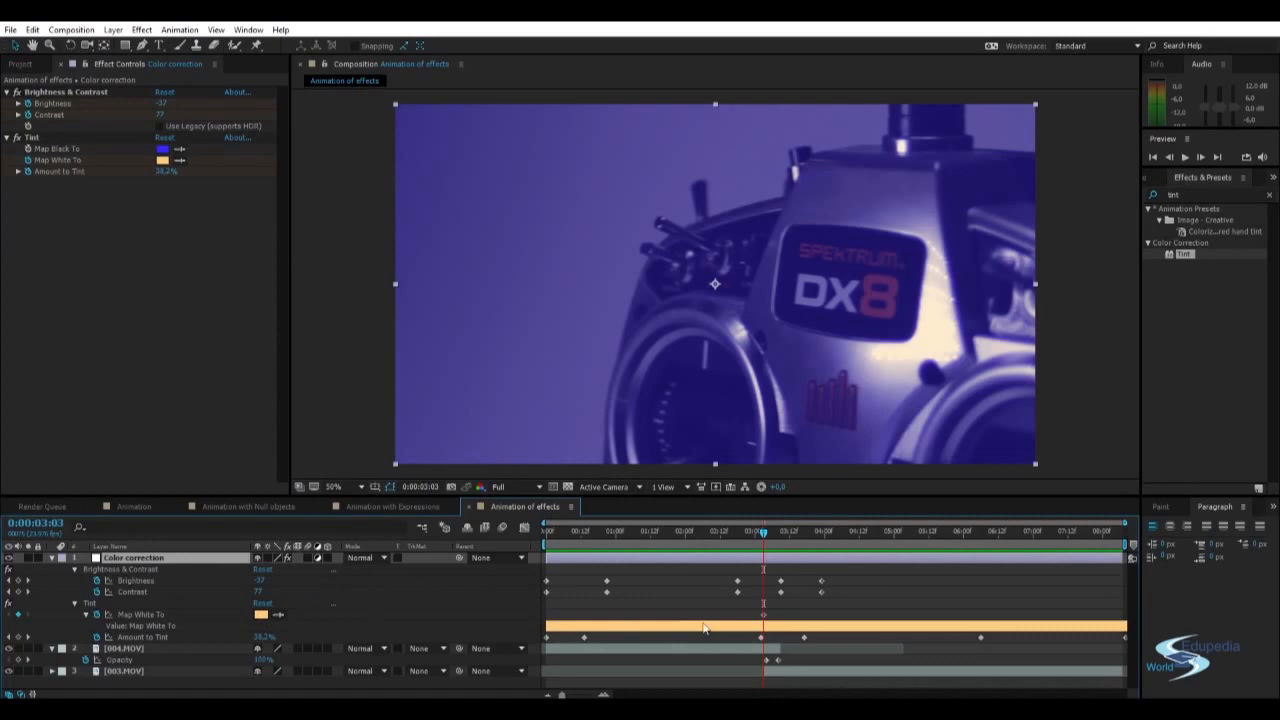
# Set Tint's Map White To color to a saturated red at 0:00:03:16.
pyautogui.moveTo(777, 533); pyautogui.dragTo(802, 533)
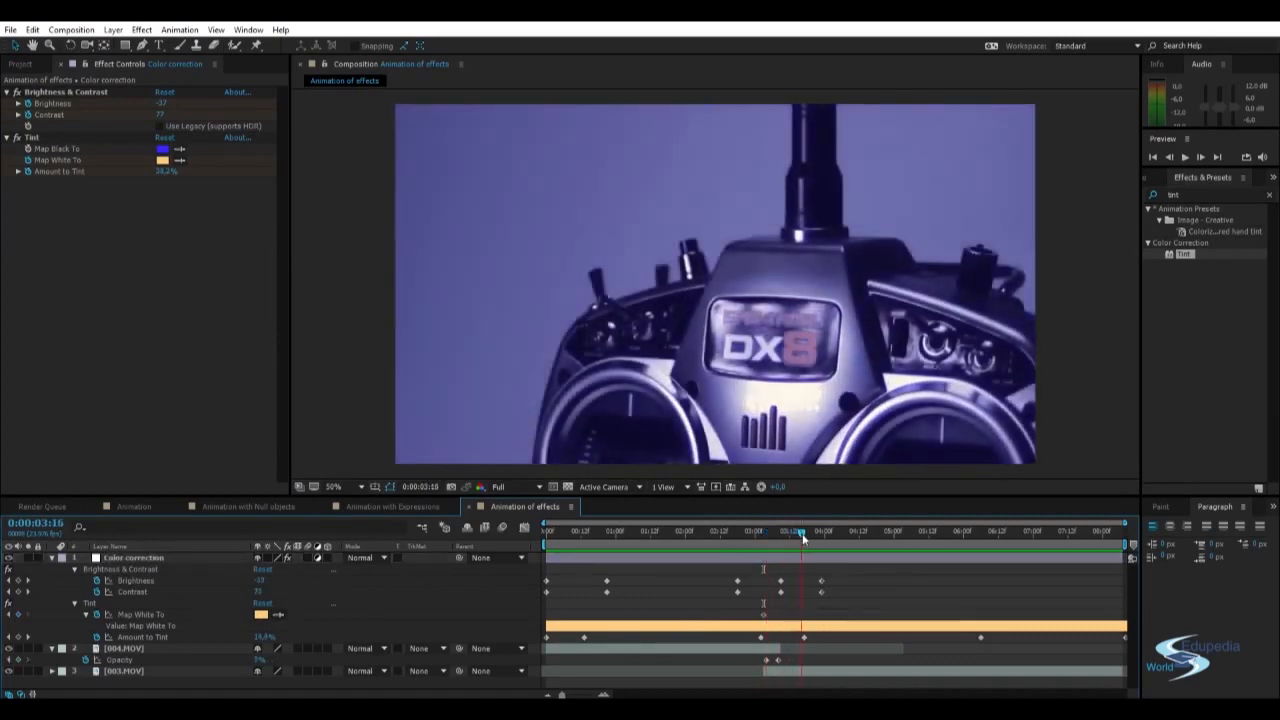
pyautogui.click(162, 160)
pyautogui.click(1106, 283)
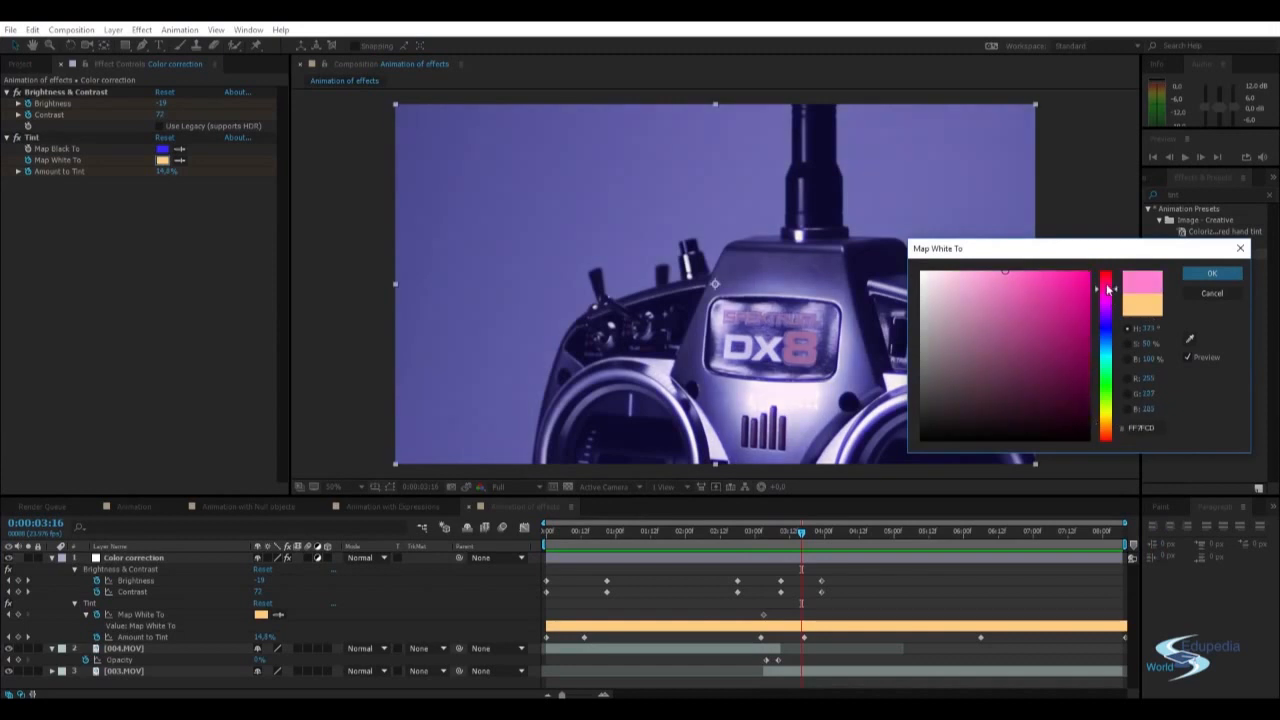
pyautogui.moveTo(1075, 291); pyautogui.dragTo(1065, 263)
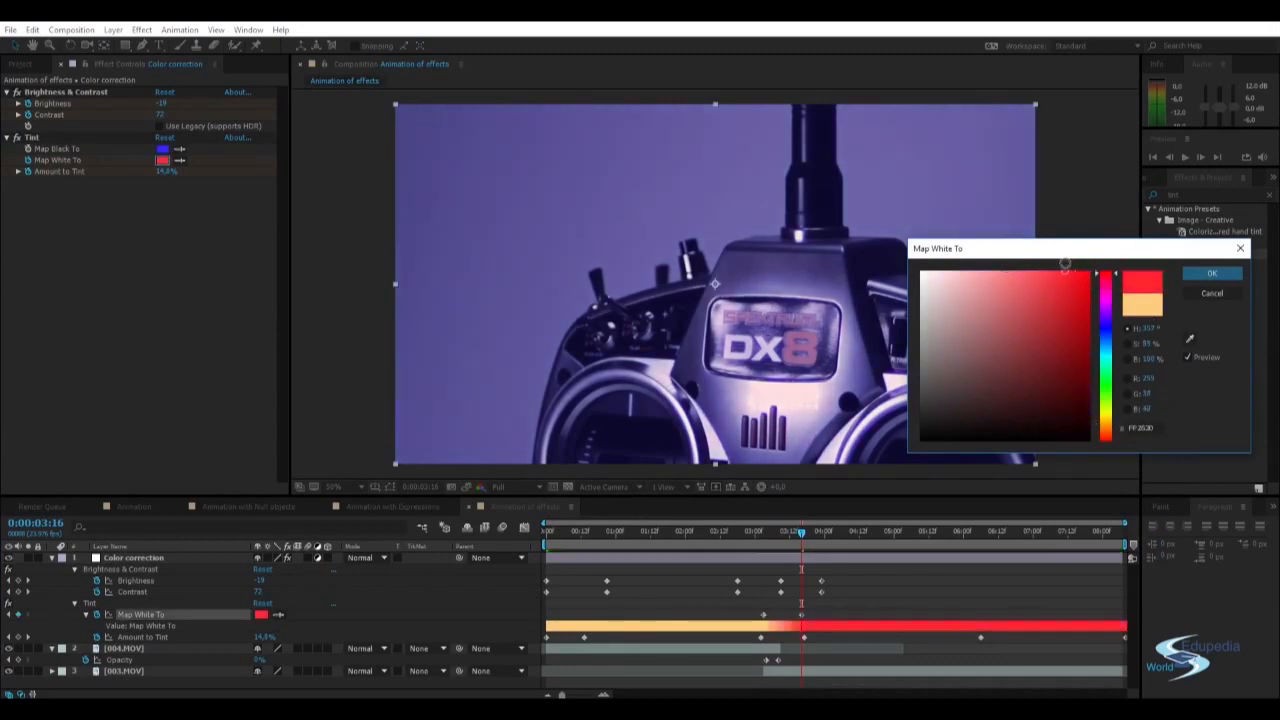
pyautogui.click(1208, 280)
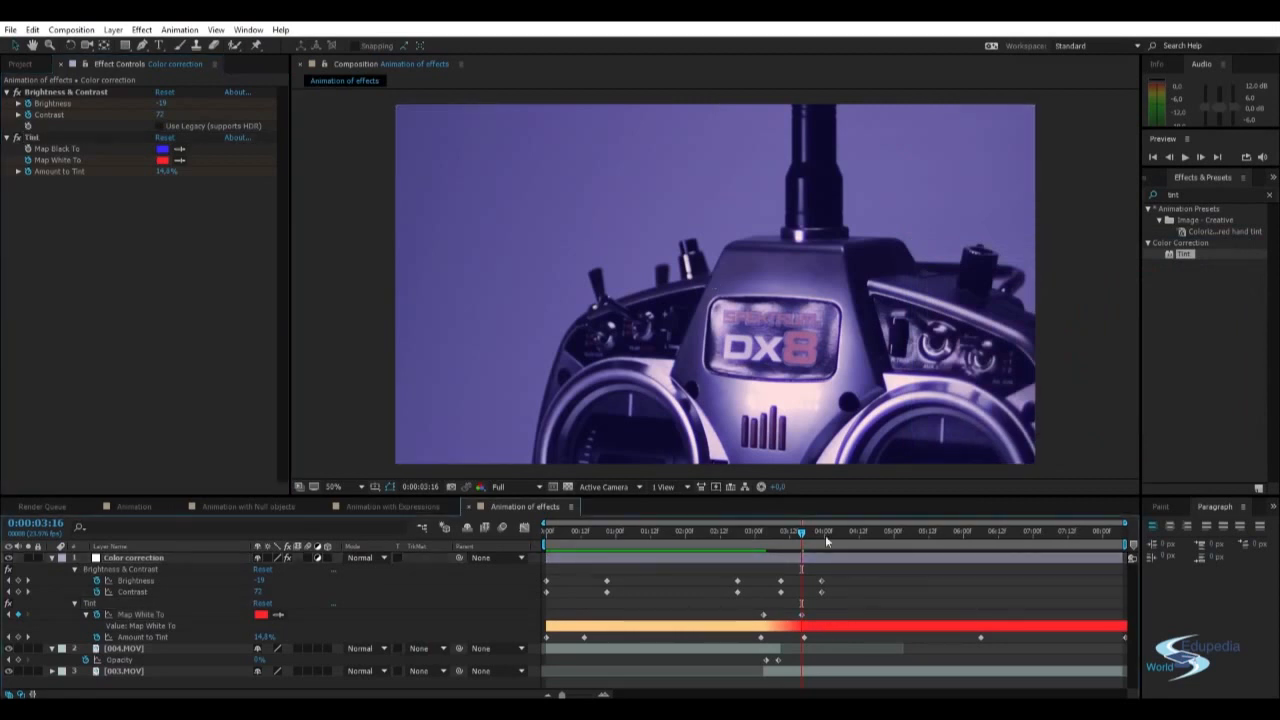
# Start keyframing Tint's Map Black To, reveal its keyframes and align the first one with the first Map White To keyframe.
pyautogui.moveTo(803, 532)
pyautogui.mouseDown()
pyautogui.moveTo(1121, 524)
pyautogui.moveTo(535, 511)
pyautogui.moveTo(803, 524)
pyautogui.moveTo(783, 524)
pyautogui.mouseUp()
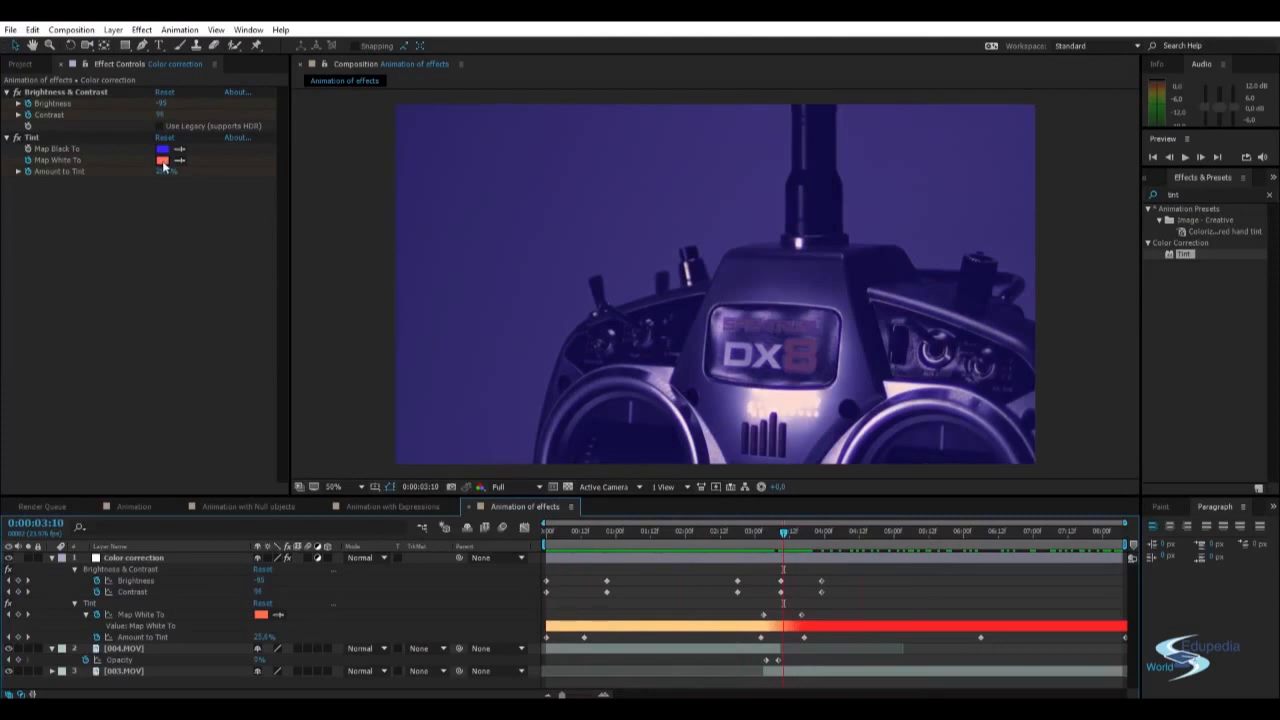
pyautogui.click(30, 140)
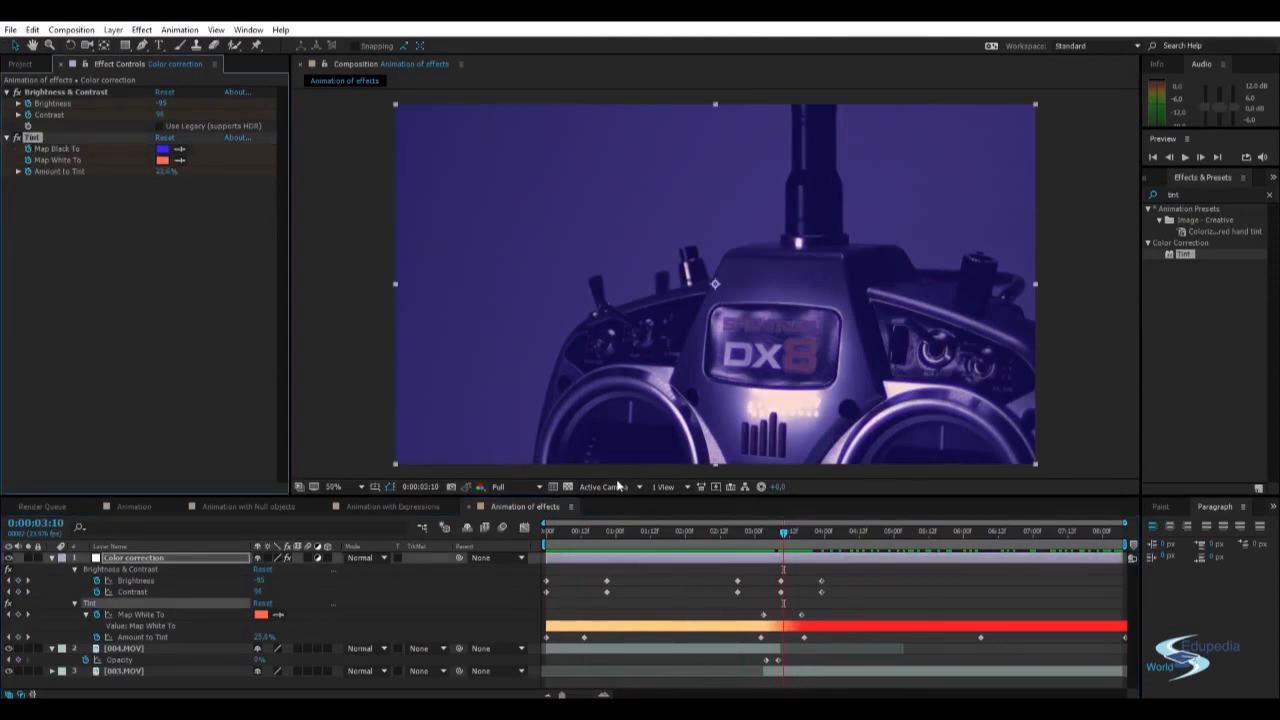
pyautogui.press('u')
pyautogui.press('u')
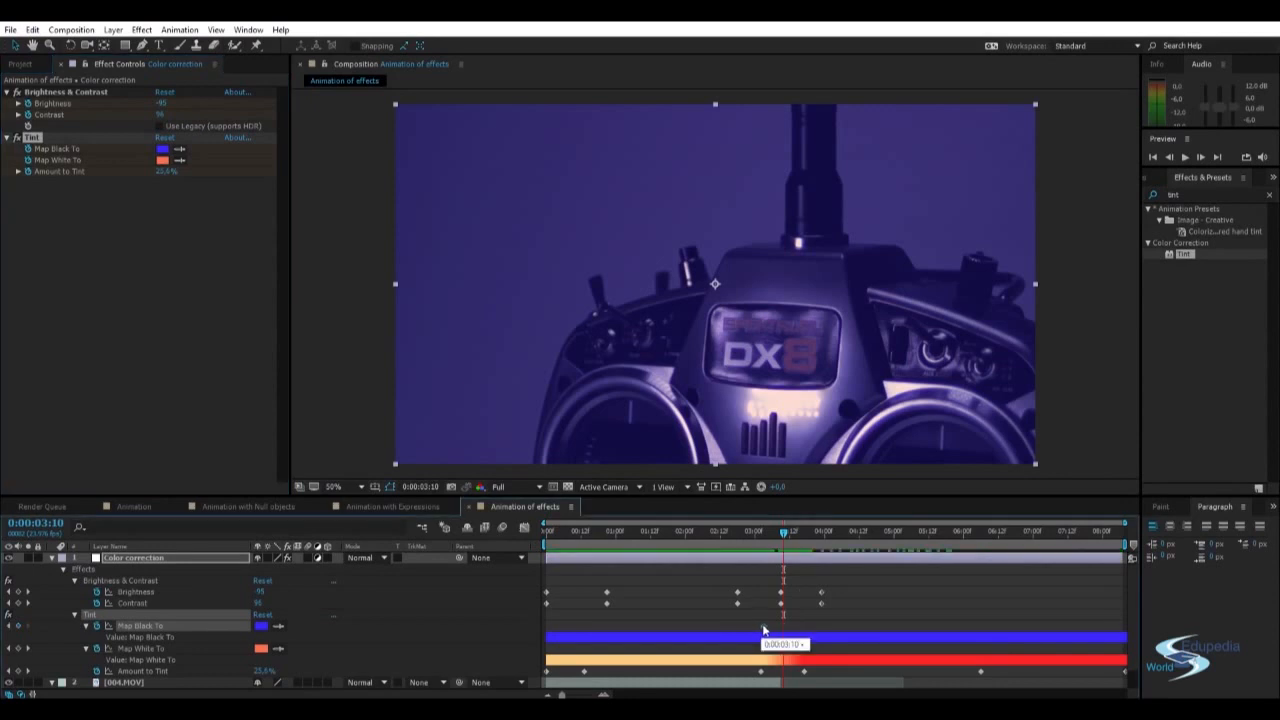
# Set Tint's Map Black To color to a dark teal at 0:00:03:16 on the Color correction layer.
pyautogui.moveTo(783, 535); pyautogui.dragTo(800, 536)
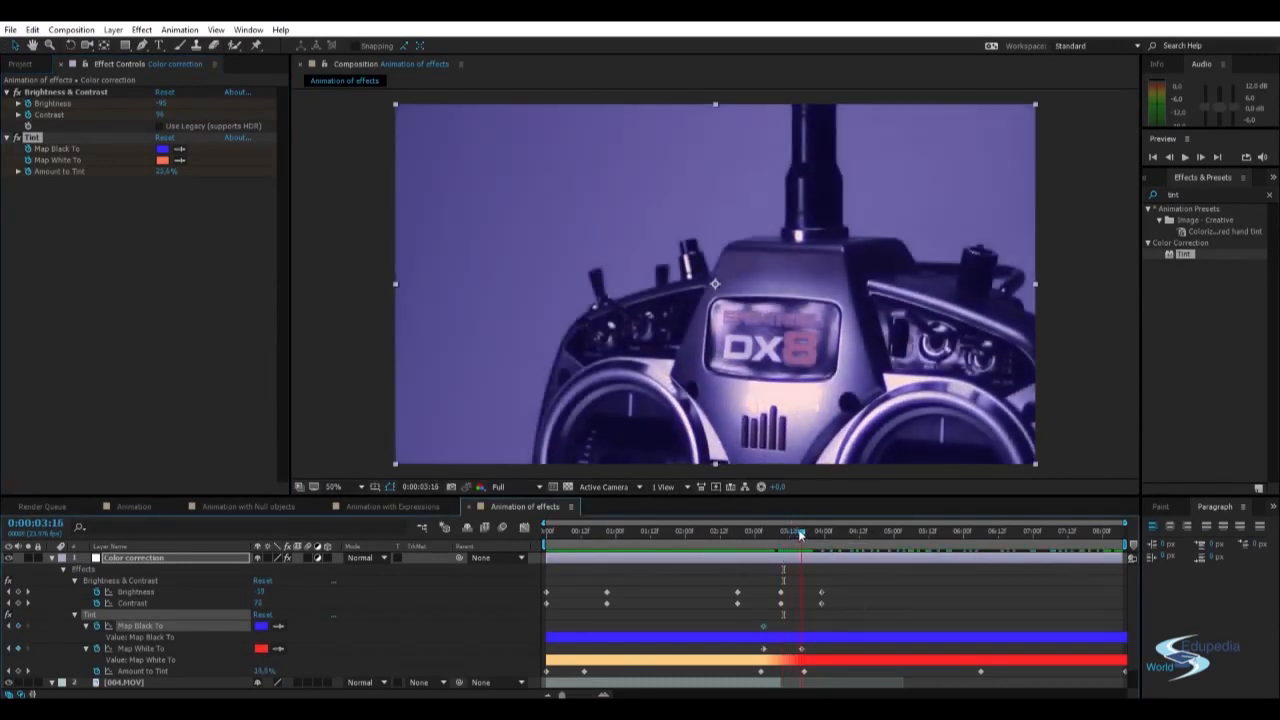
pyautogui.click(169, 151)
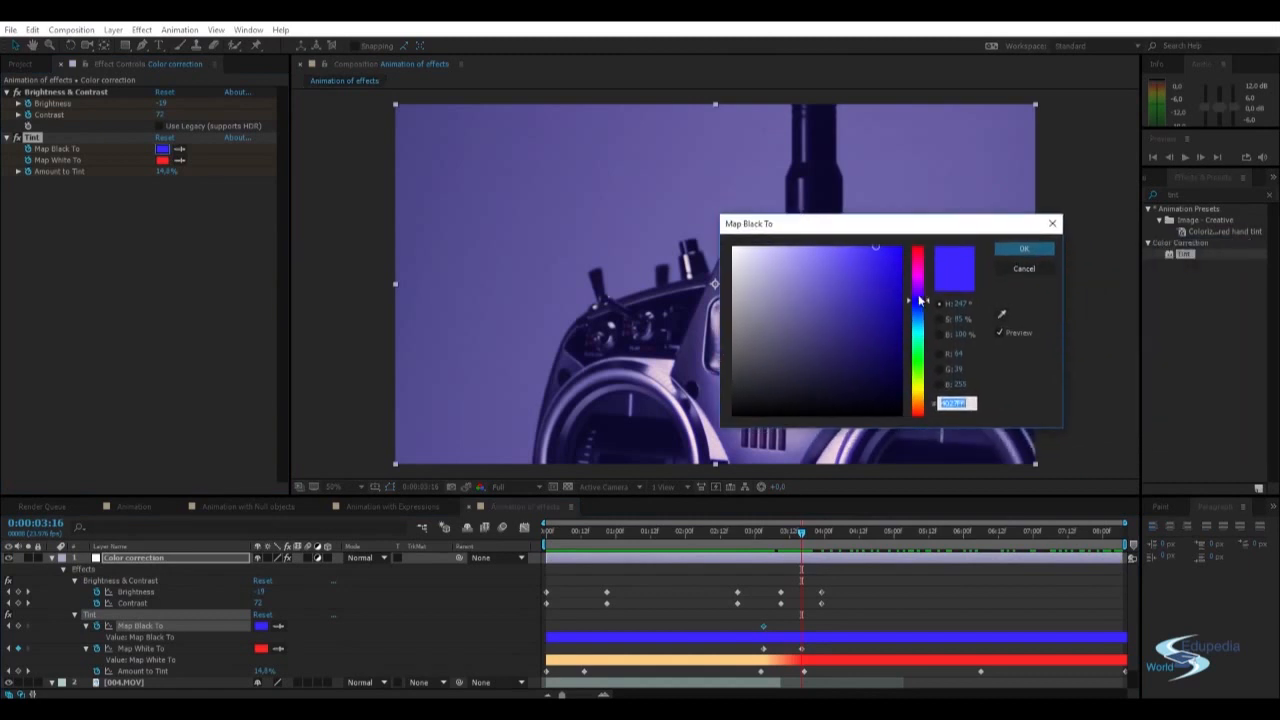
pyautogui.moveTo(920, 307); pyautogui.dragTo(912, 373)
pyautogui.click(757, 390)
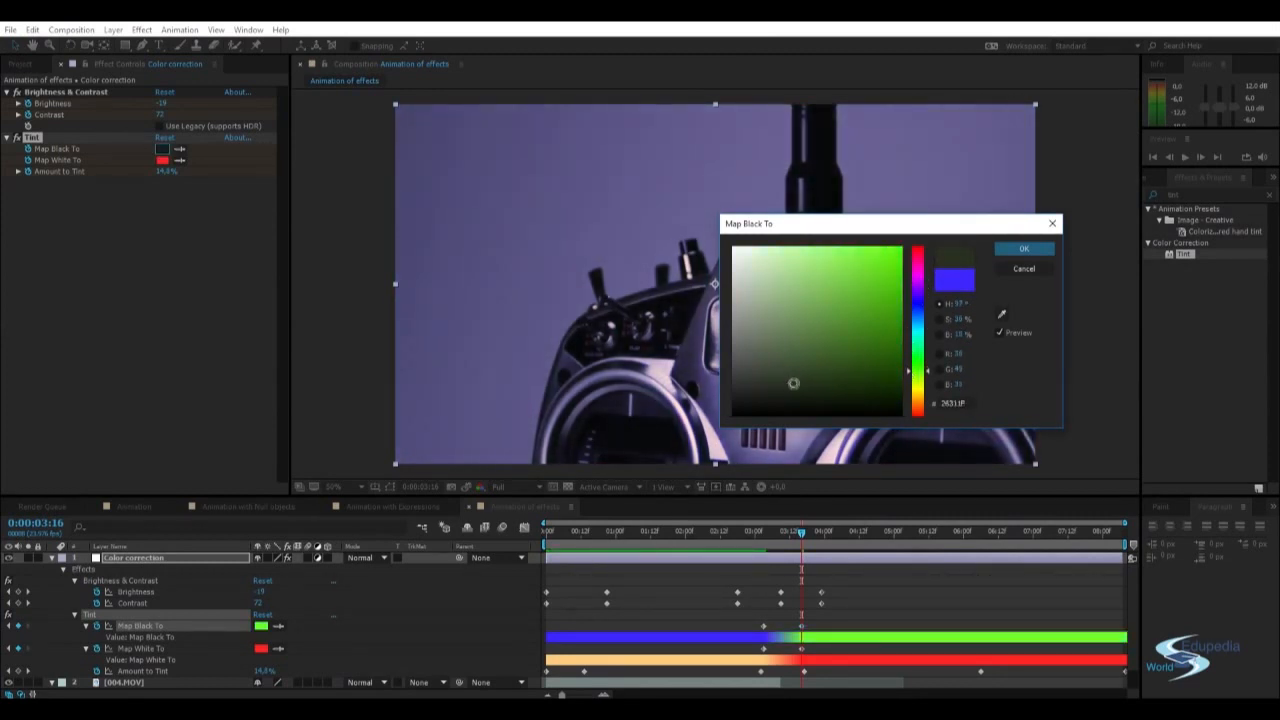
pyautogui.moveTo(793, 383); pyautogui.dragTo(815, 372)
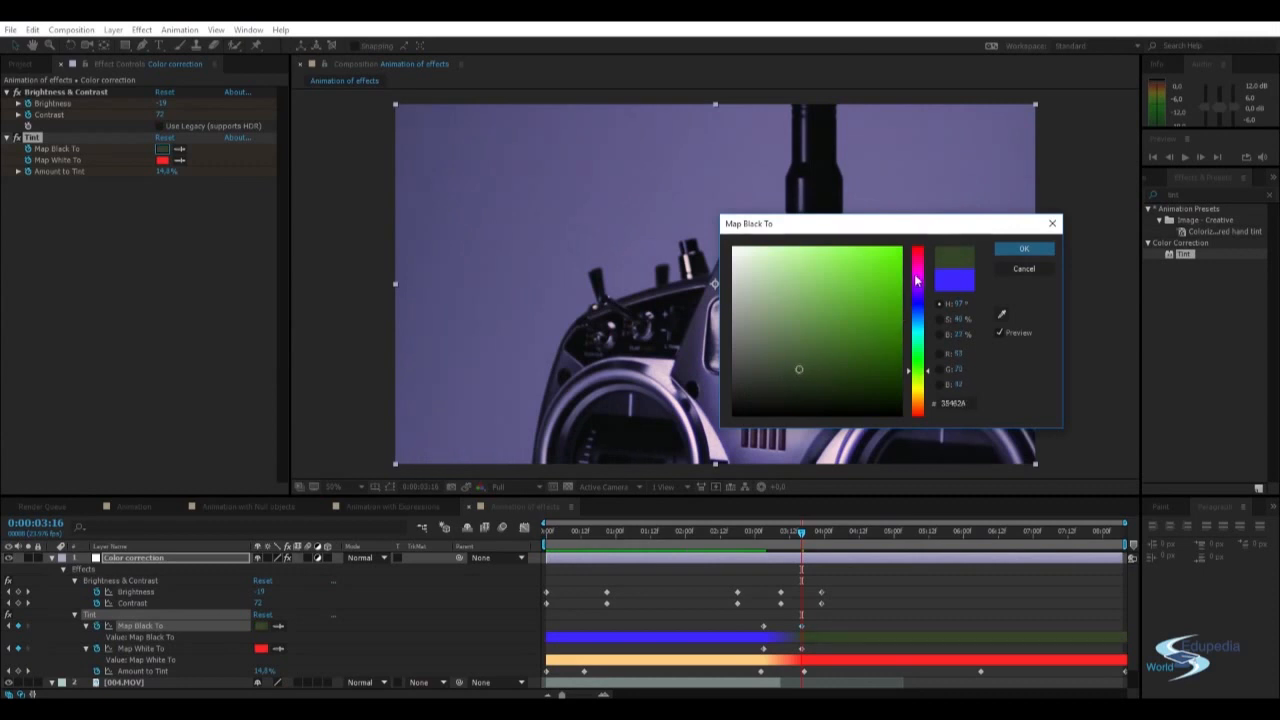
pyautogui.moveTo(916, 366); pyautogui.dragTo(927, 354)
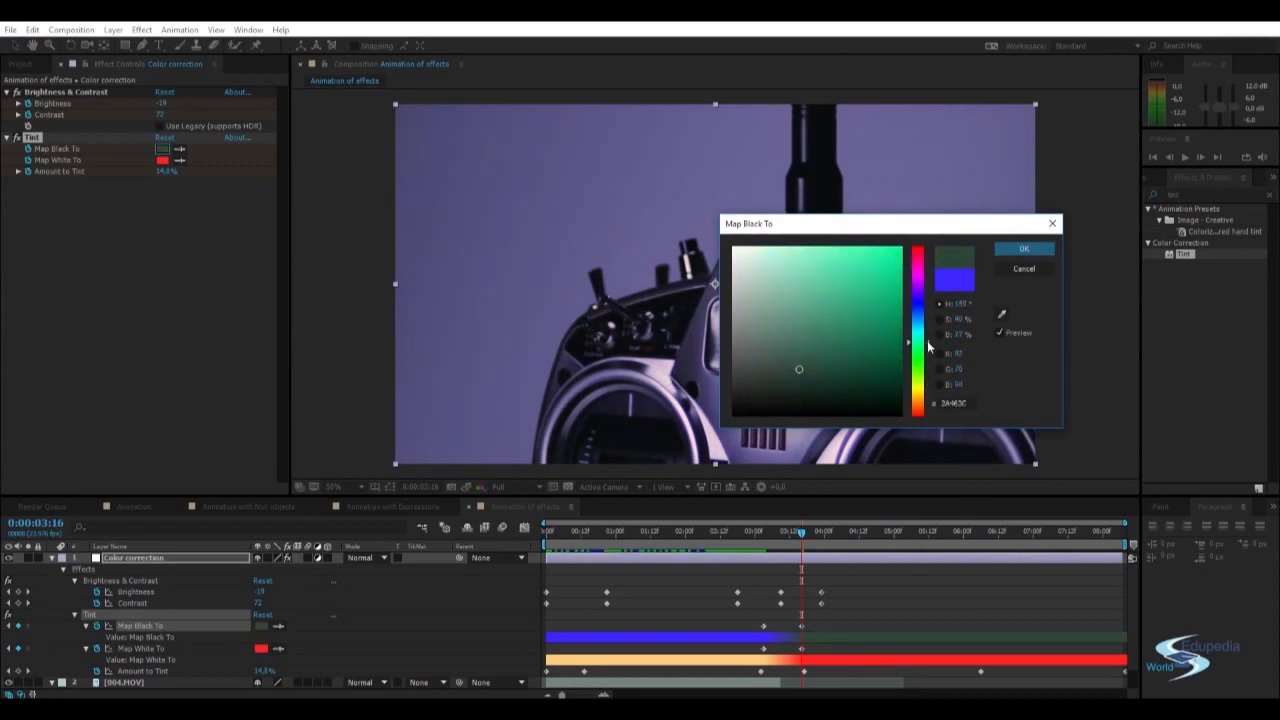
pyautogui.moveTo(793, 356)
pyautogui.mouseDown()
pyautogui.moveTo(768, 355)
pyautogui.moveTo(772, 334)
pyautogui.moveTo(837, 368)
pyautogui.moveTo(864, 353)
pyautogui.mouseUp()
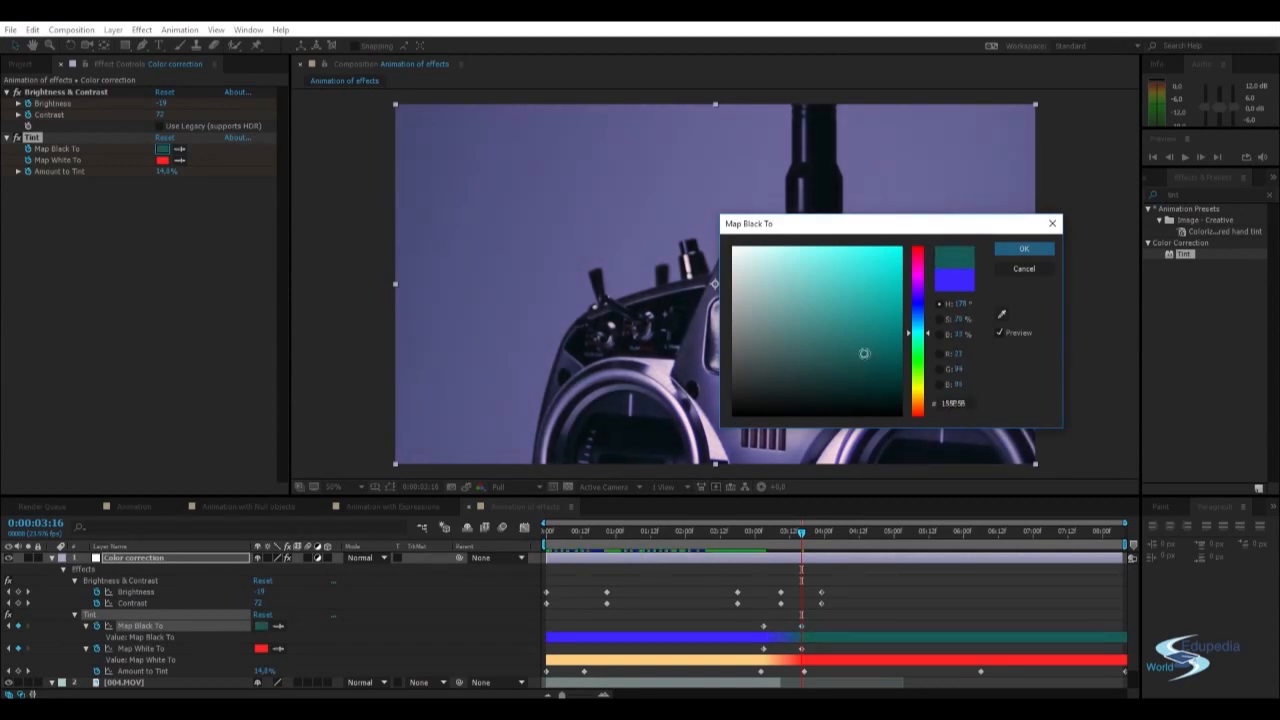
pyautogui.click(1022, 249)
pyautogui.click(1105, 265)
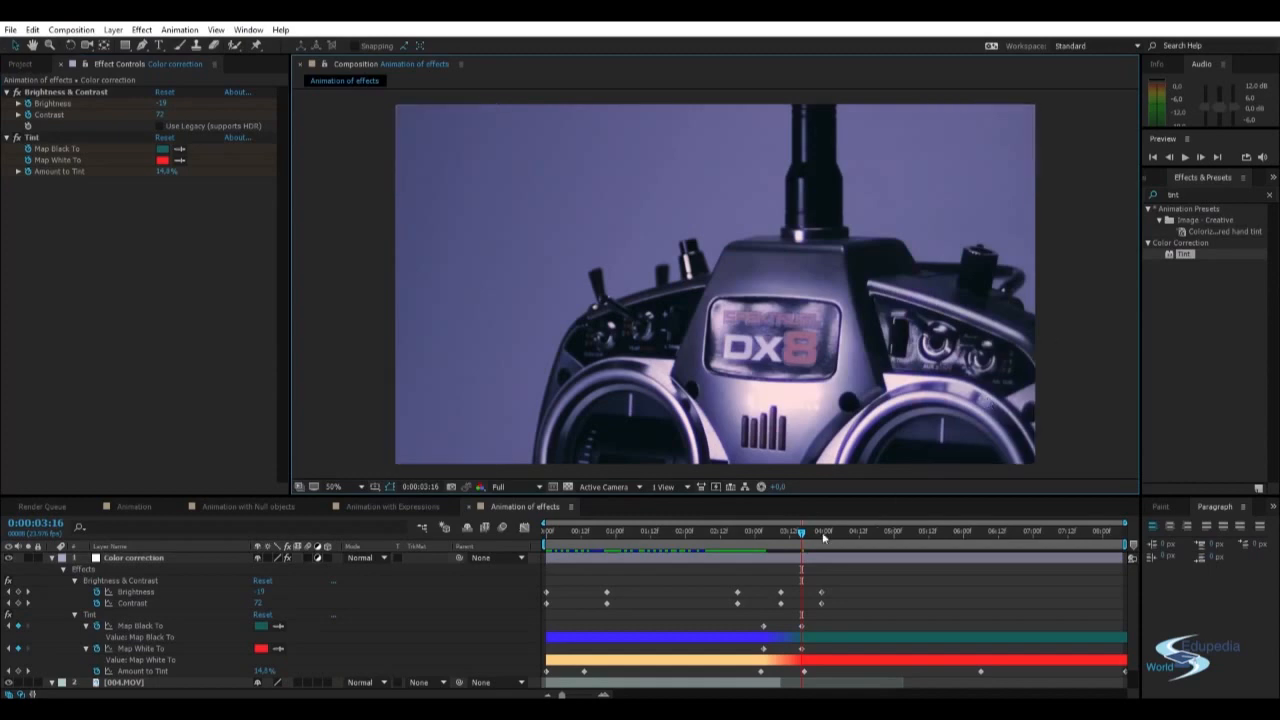
# Try different Brightness values for the last keyframe at 0:00:03:23, check the rest of the clip and delete that keyframe.
pyautogui.moveTo(806, 532); pyautogui.dragTo(1110, 543)
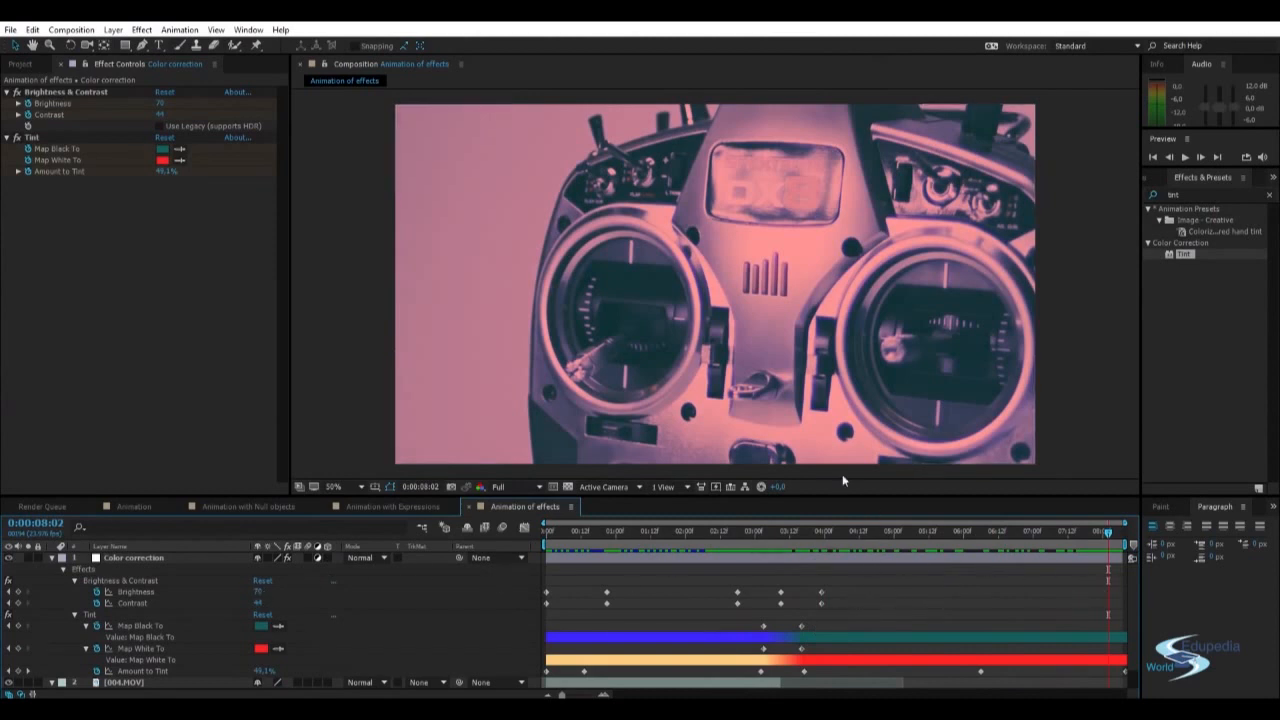
pyautogui.moveTo(829, 538); pyautogui.dragTo(822, 538)
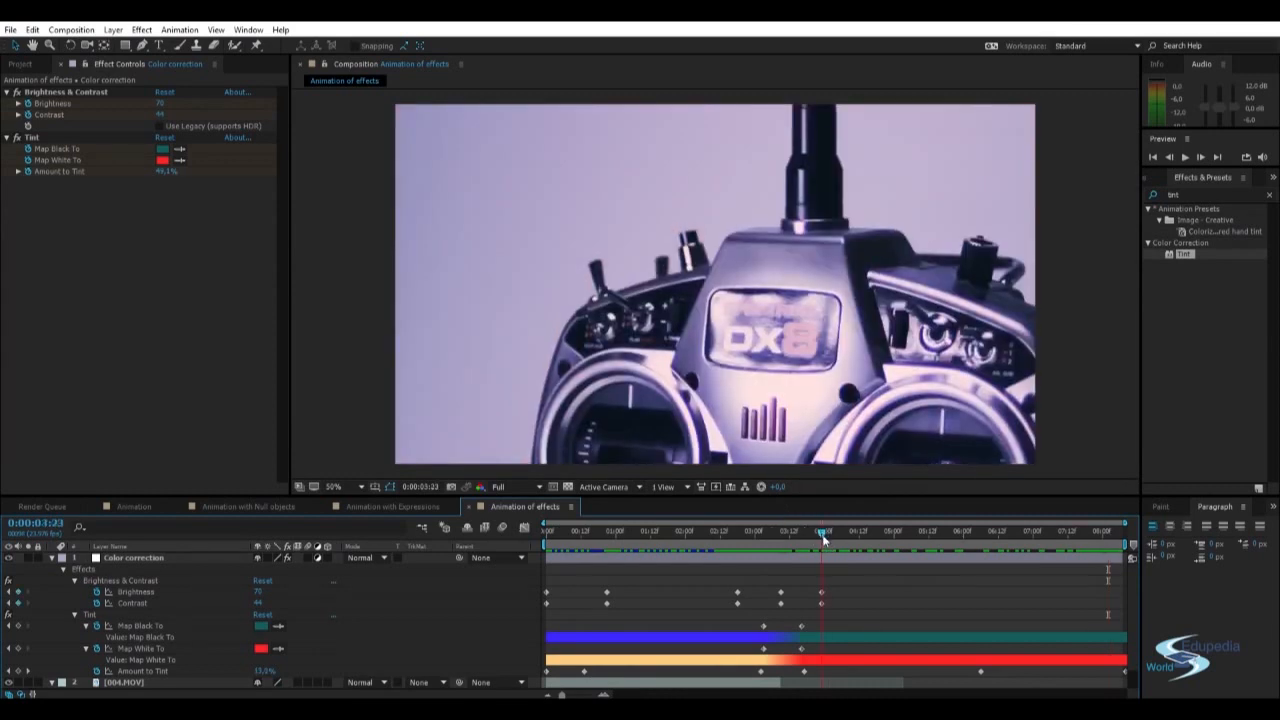
pyautogui.click(137, 591)
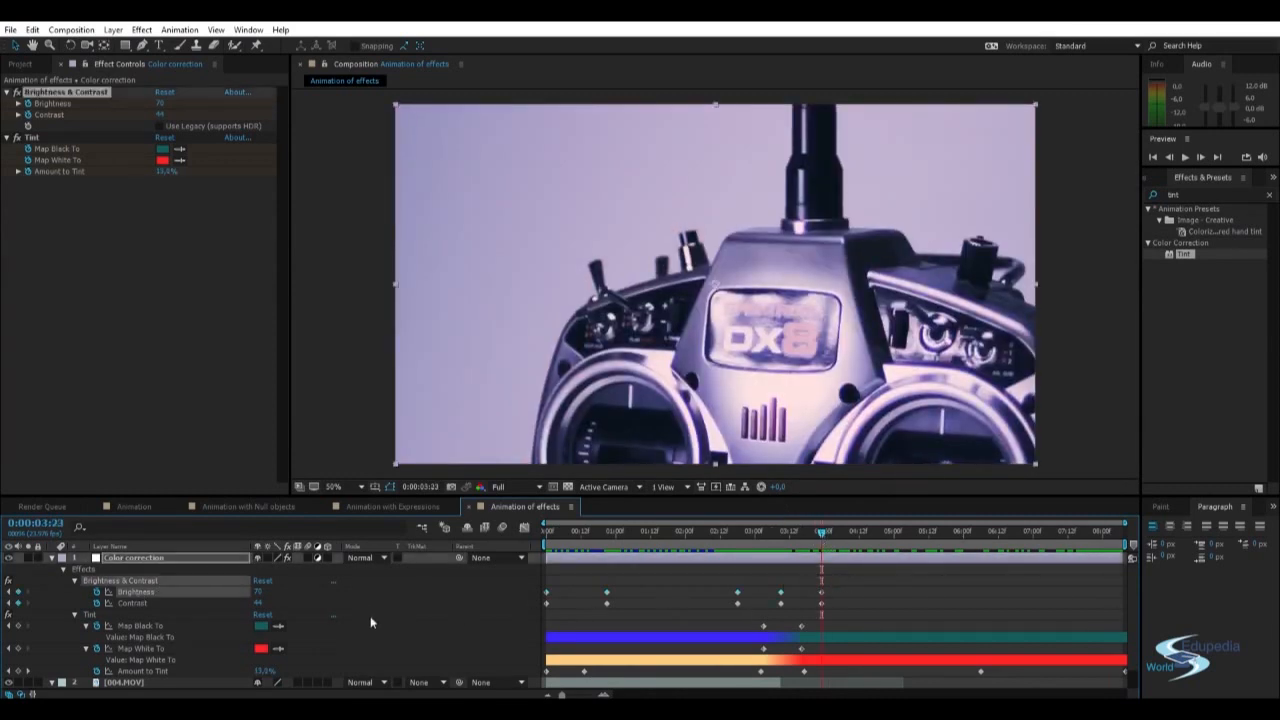
pyautogui.moveTo(259, 591); pyautogui.dragTo(181, 603)
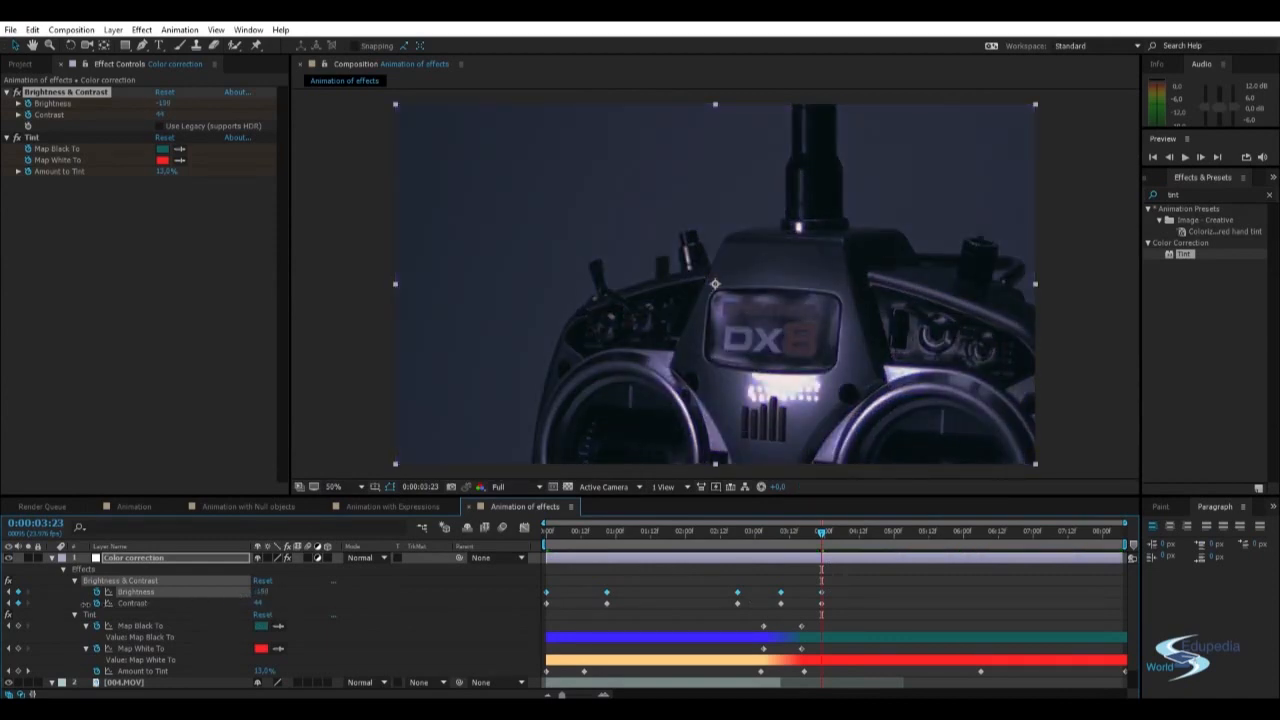
pyautogui.moveTo(181, 602); pyautogui.dragTo(216, 594)
pyautogui.rightClick(206, 591)
pyautogui.click(317, 604)
pyautogui.moveTo(903, 535); pyautogui.dragTo(1094, 542)
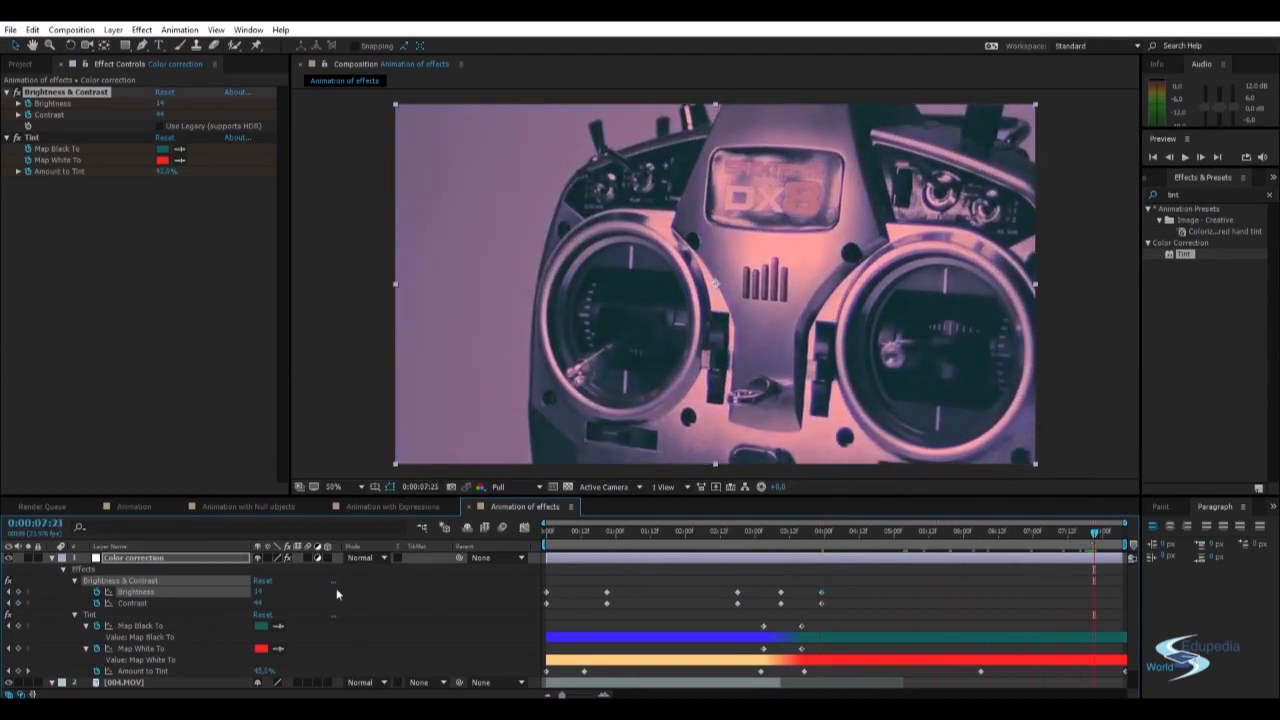
pyautogui.moveTo(252, 593); pyautogui.dragTo(280, 591)
pyautogui.press('Delete')
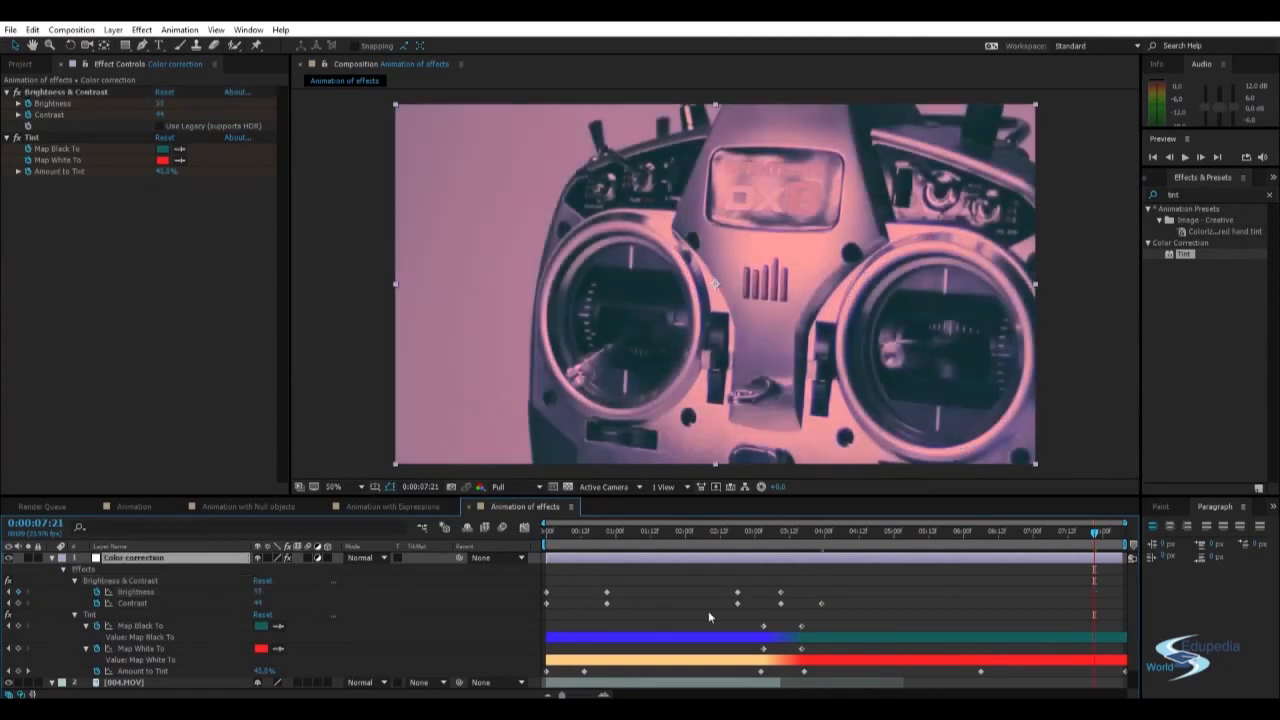
# Add a Brightness keyframe of about 42 at 0:00:03:23 on the Color correction layer.
pyautogui.click(825, 543)
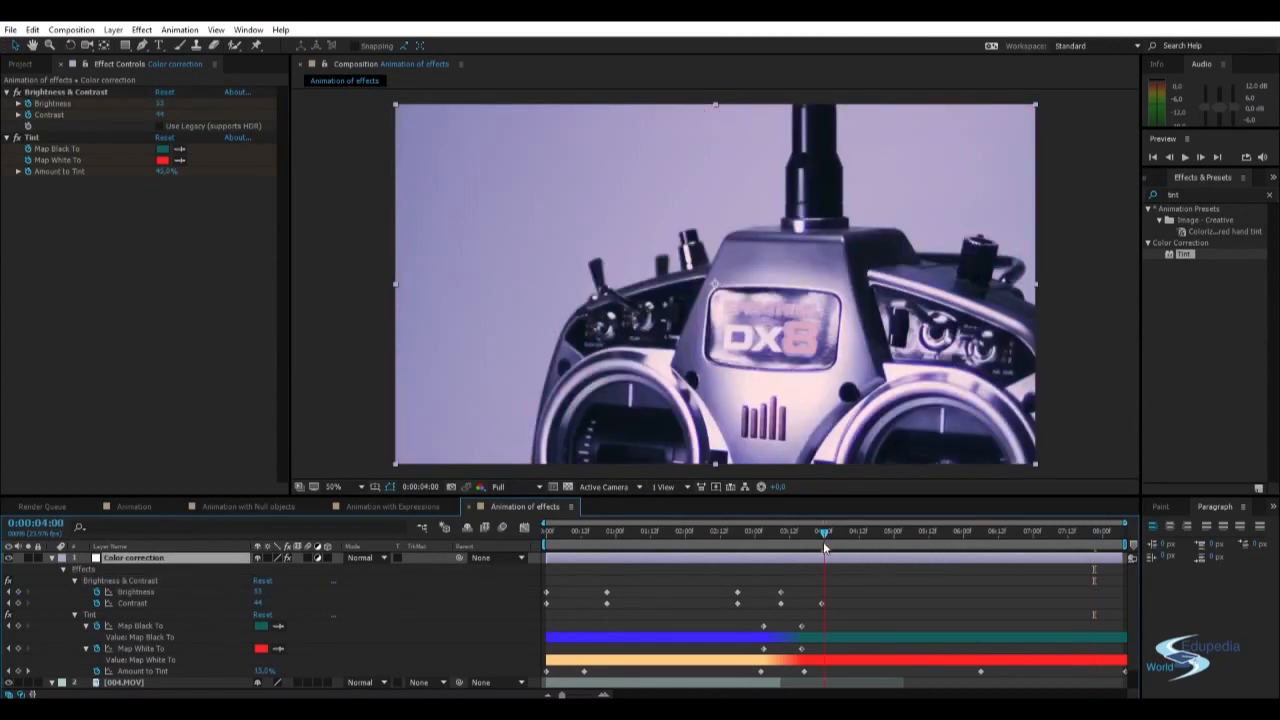
pyautogui.moveTo(255, 591)
pyautogui.mouseDown()
pyautogui.moveTo(227, 592)
pyautogui.moveTo(265, 592)
pyautogui.mouseUp()
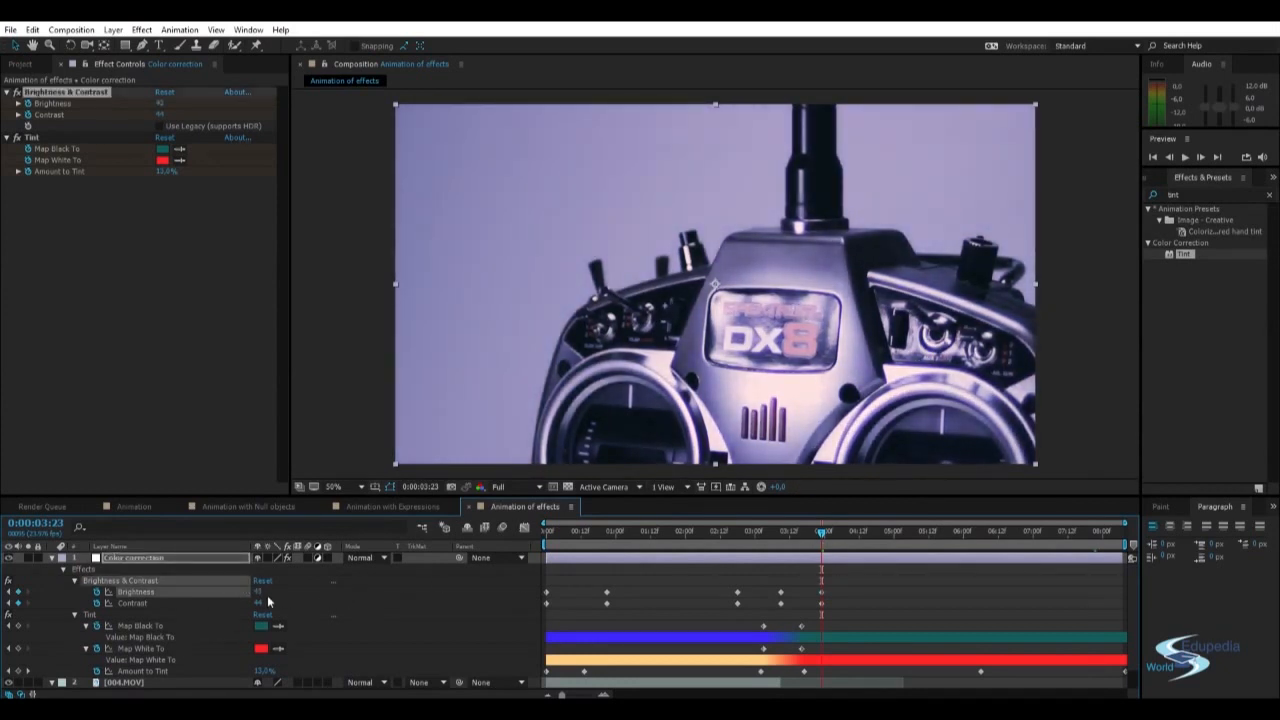
pyautogui.press('Return')
# Preview the color animation from the start of the composition and collapse the expanded layer properties.
pyautogui.moveTo(1000, 530); pyautogui.dragTo(521, 548)
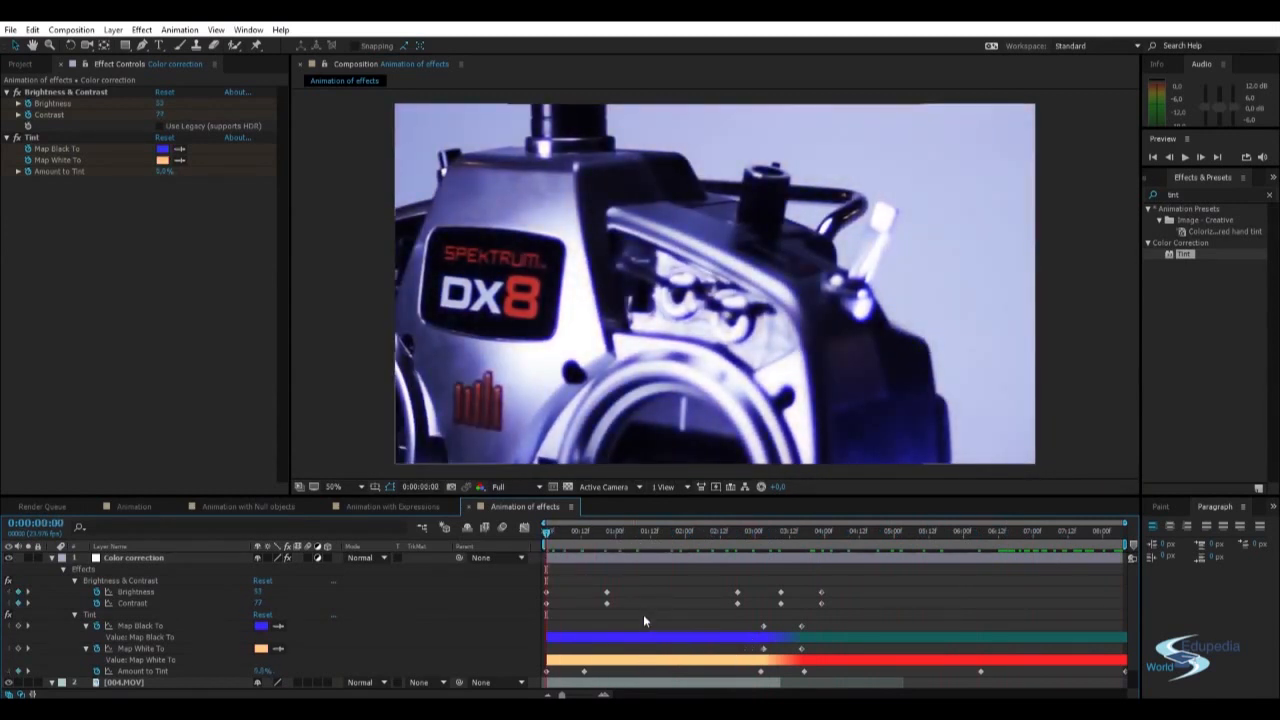
pyautogui.press('space')
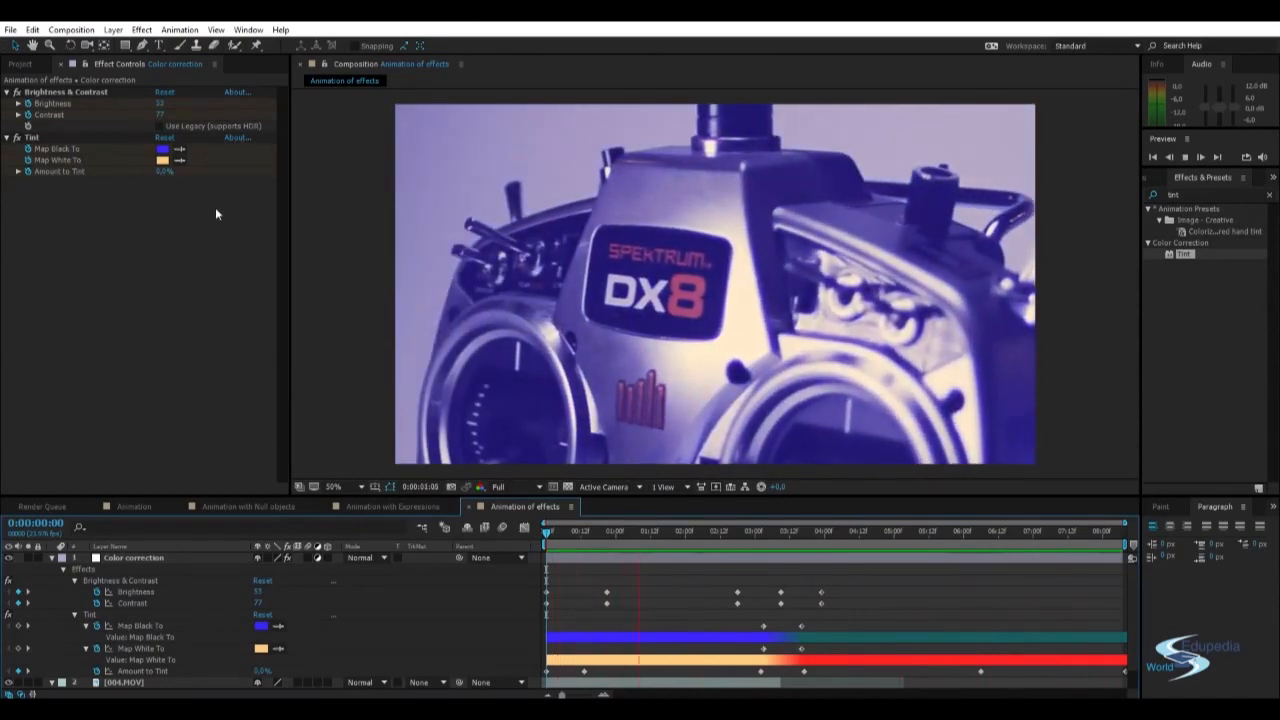
pyautogui.moveTo(714, 534); pyautogui.dragTo(546, 531)
pyautogui.click(51, 683)
pyautogui.scroll(-1, 221, 620)
pyautogui.scroll(1, 113, 605)
pyautogui.click(52, 559)
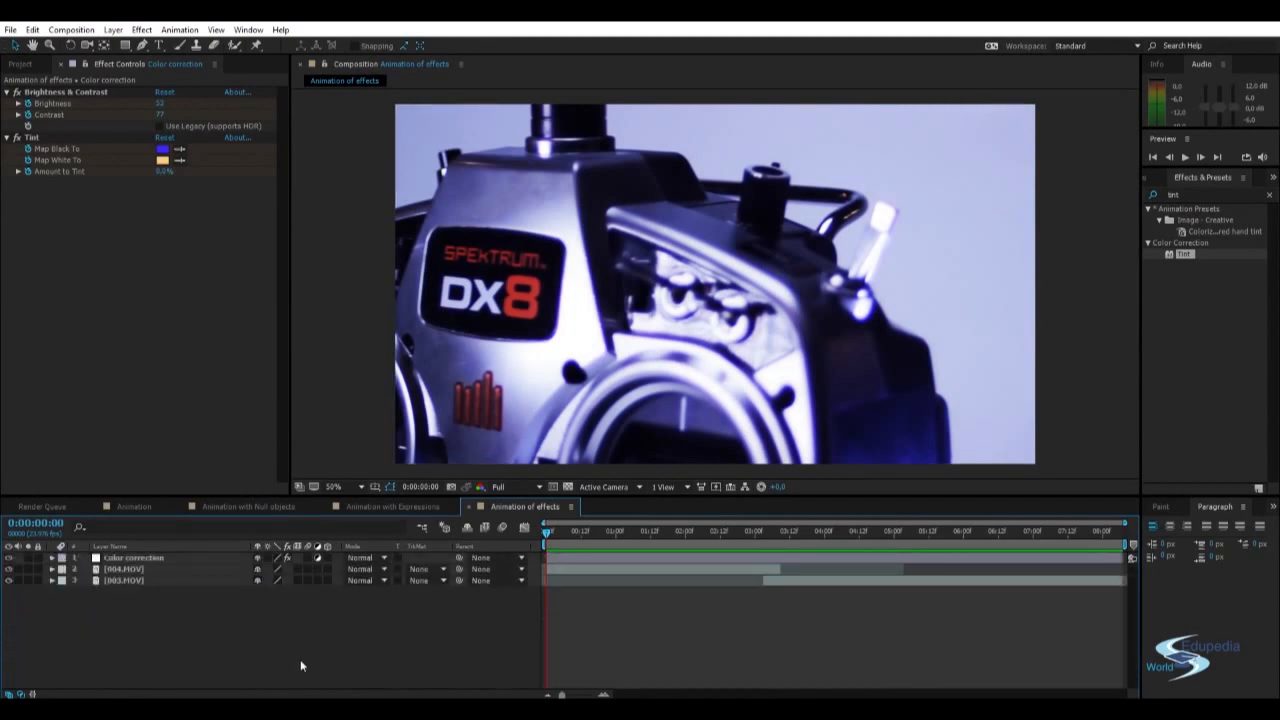
# Reveal the Opacity of the 004.MOV layer and add a 100% keyframe near the start of the clip.
pyautogui.click(178, 571)
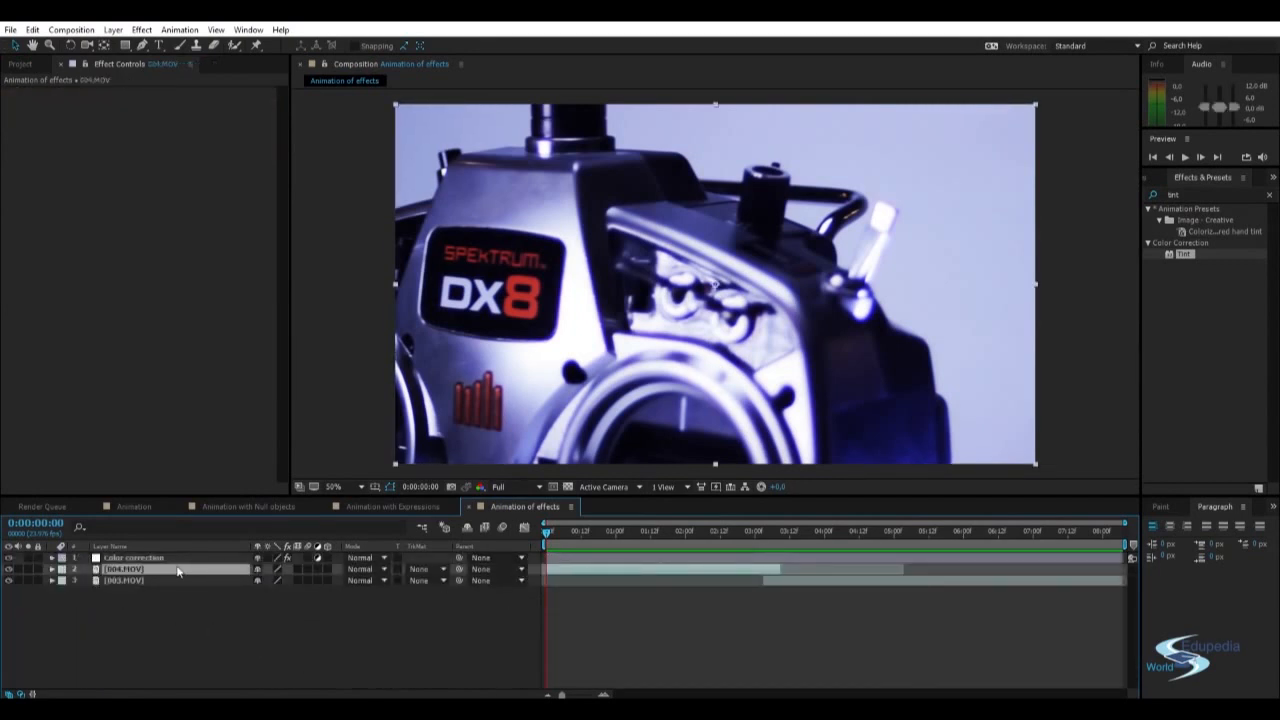
pyautogui.press('t')
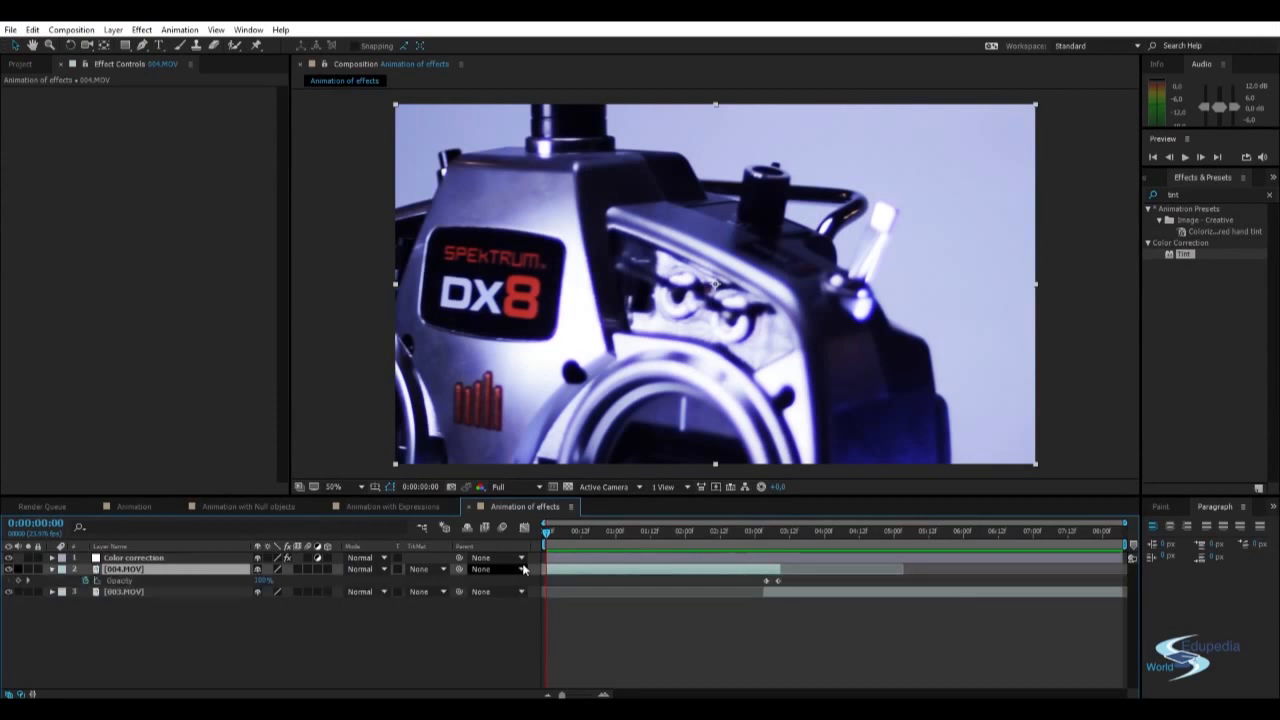
pyautogui.click(552, 528)
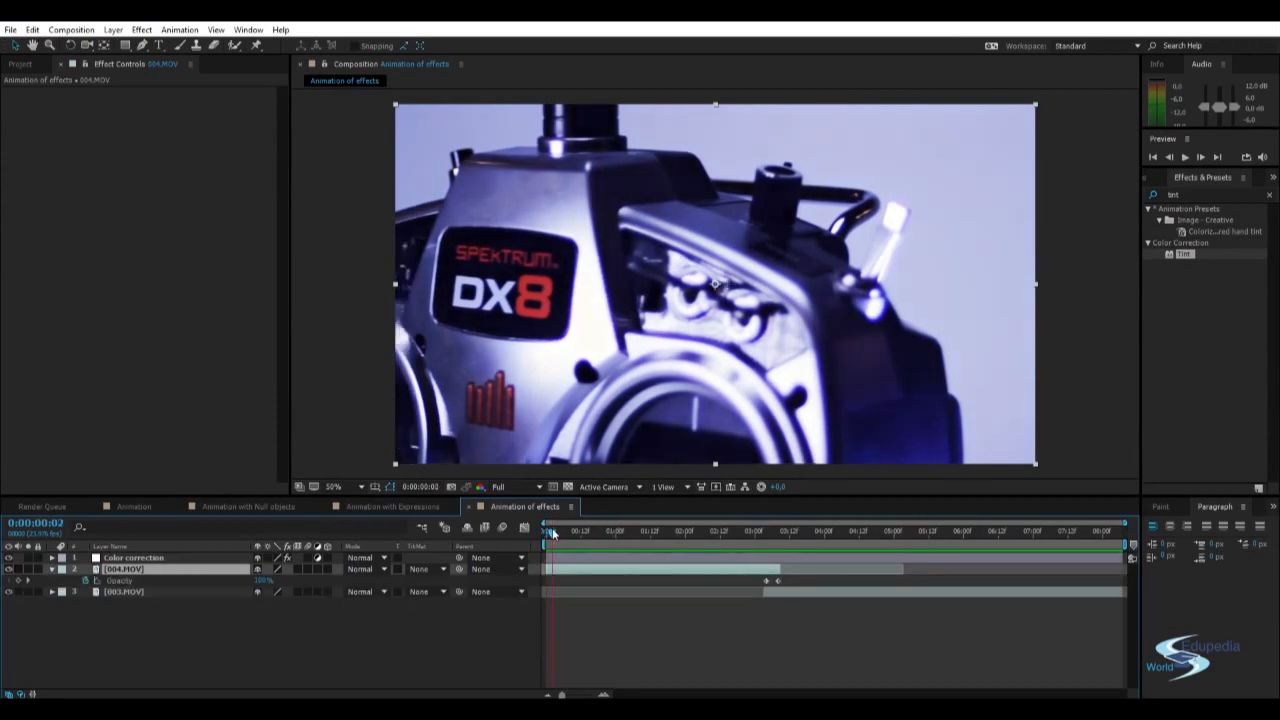
pyautogui.click(18, 580)
# Position 004.MOV's 100% Opacity keyframe at frame 2 and set Opacity to 0% at 0:00:00:00.
pyautogui.scroll(5, 549, 580)
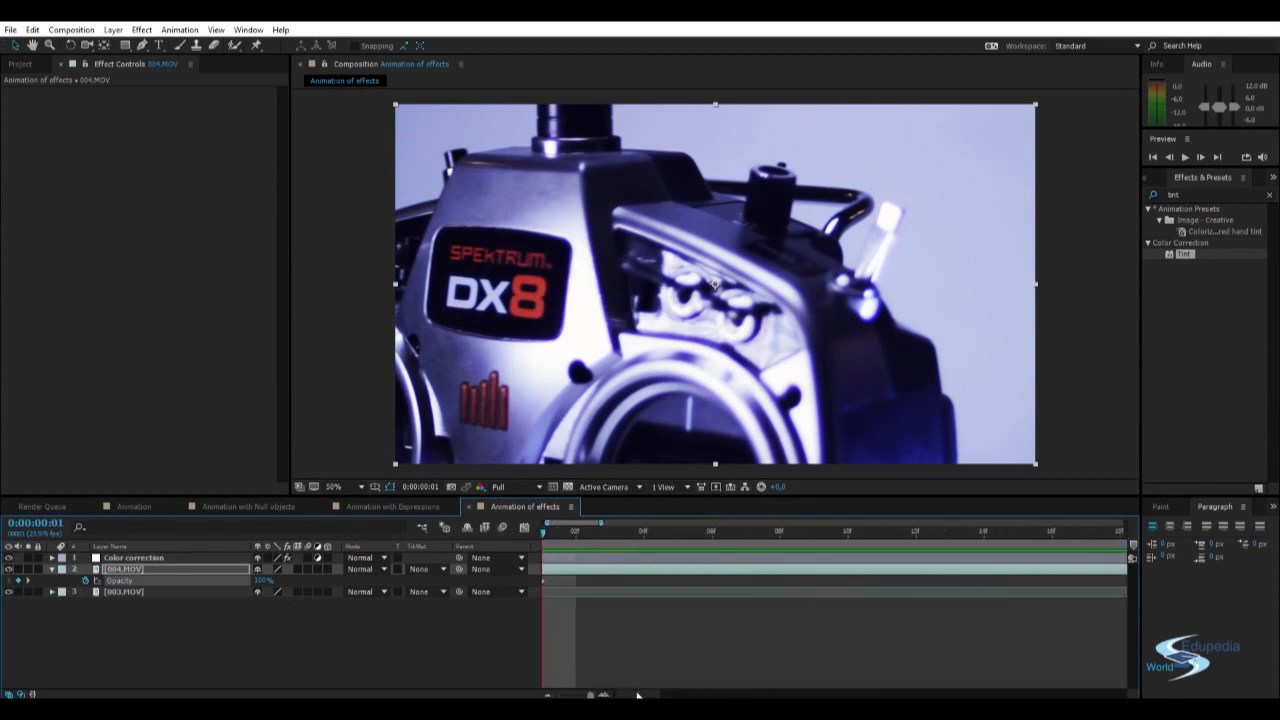
pyautogui.moveTo(638, 695); pyautogui.dragTo(630, 695)
pyautogui.moveTo(577, 535); pyautogui.dragTo(507, 539)
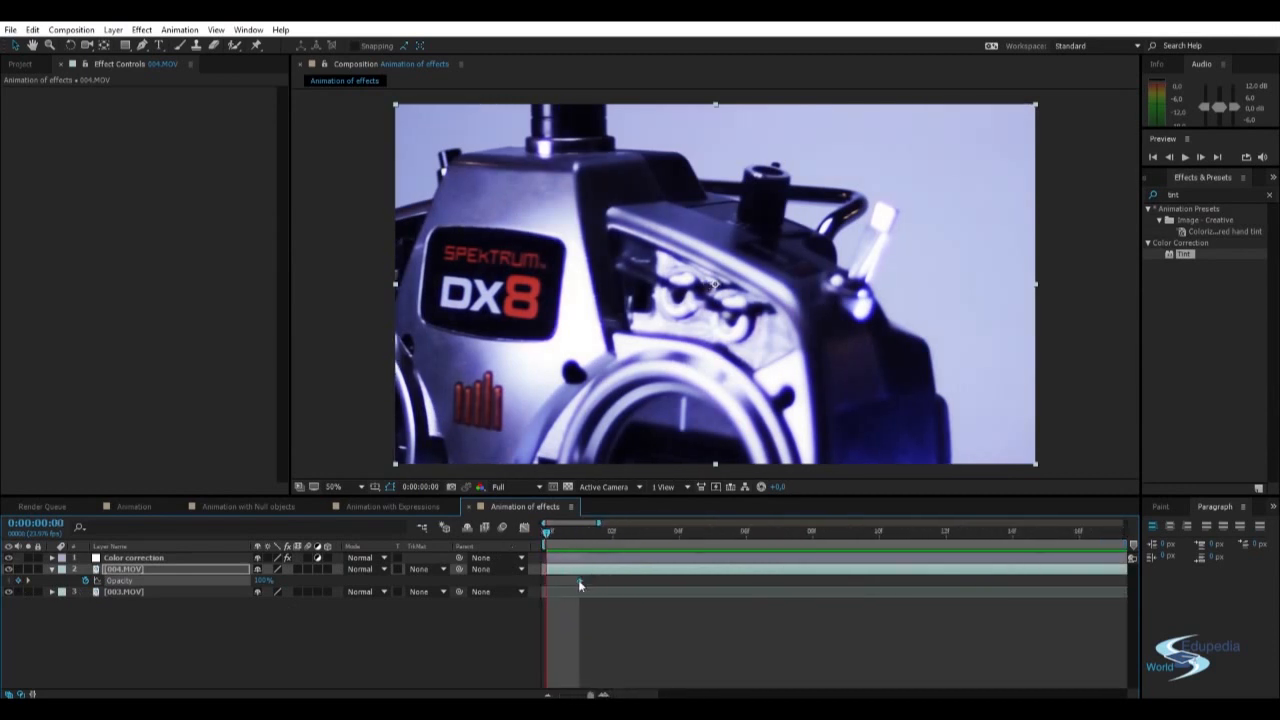
pyautogui.click(260, 580)
pyautogui.write('0')
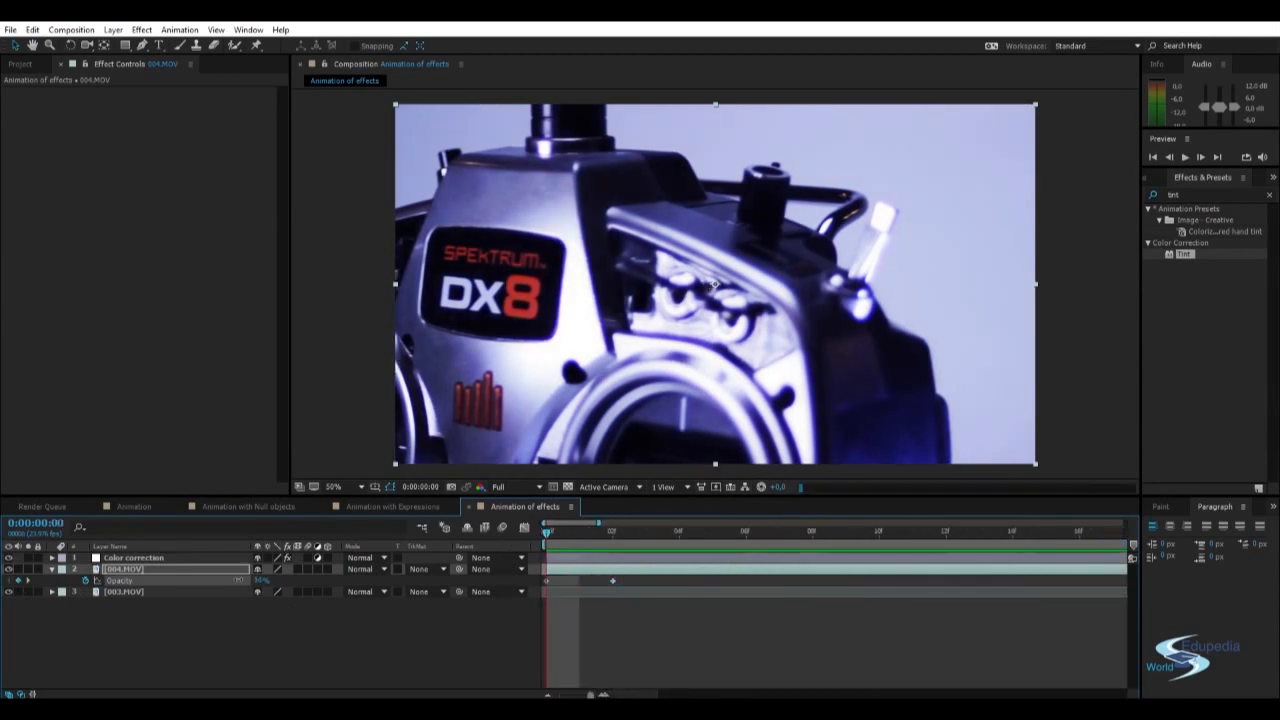
pyautogui.press('Return')
pyautogui.click(275, 643)
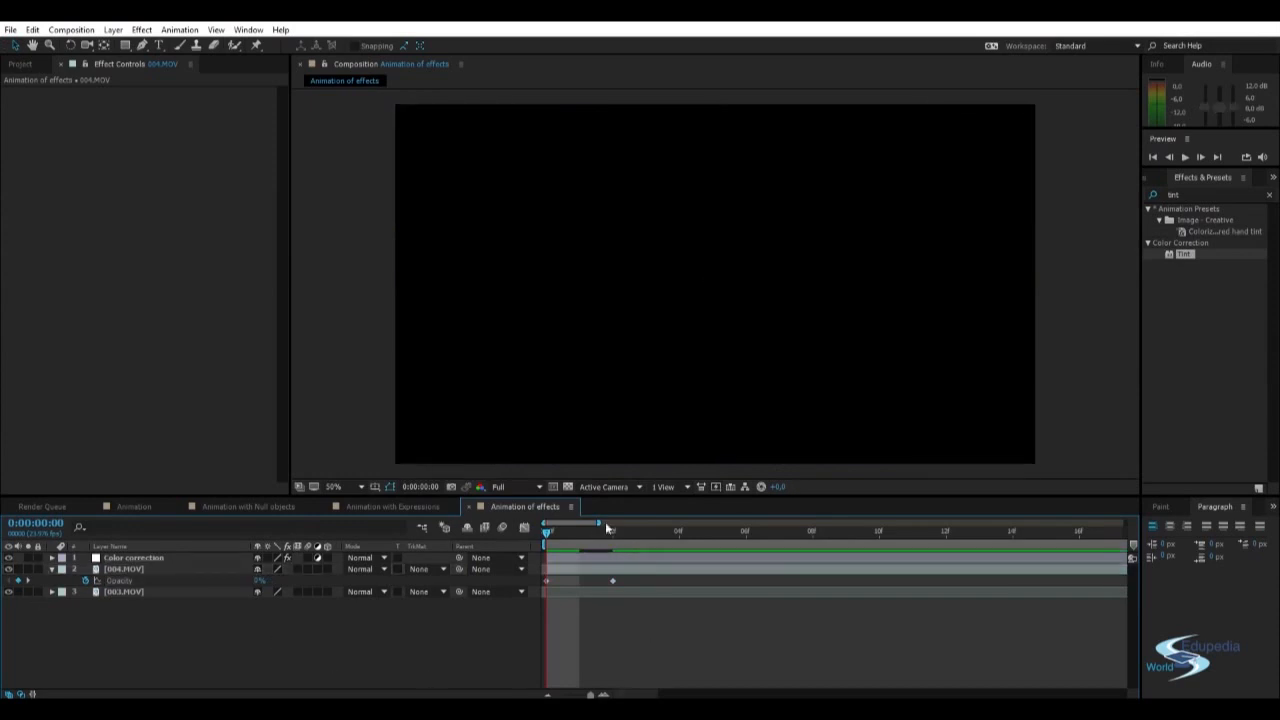
# Move 004.MOV's fade-in end keyframe slightly later, apply Easy Ease to it and preview the whole composition.
pyautogui.moveTo(599, 522); pyautogui.dragTo(1124, 522)
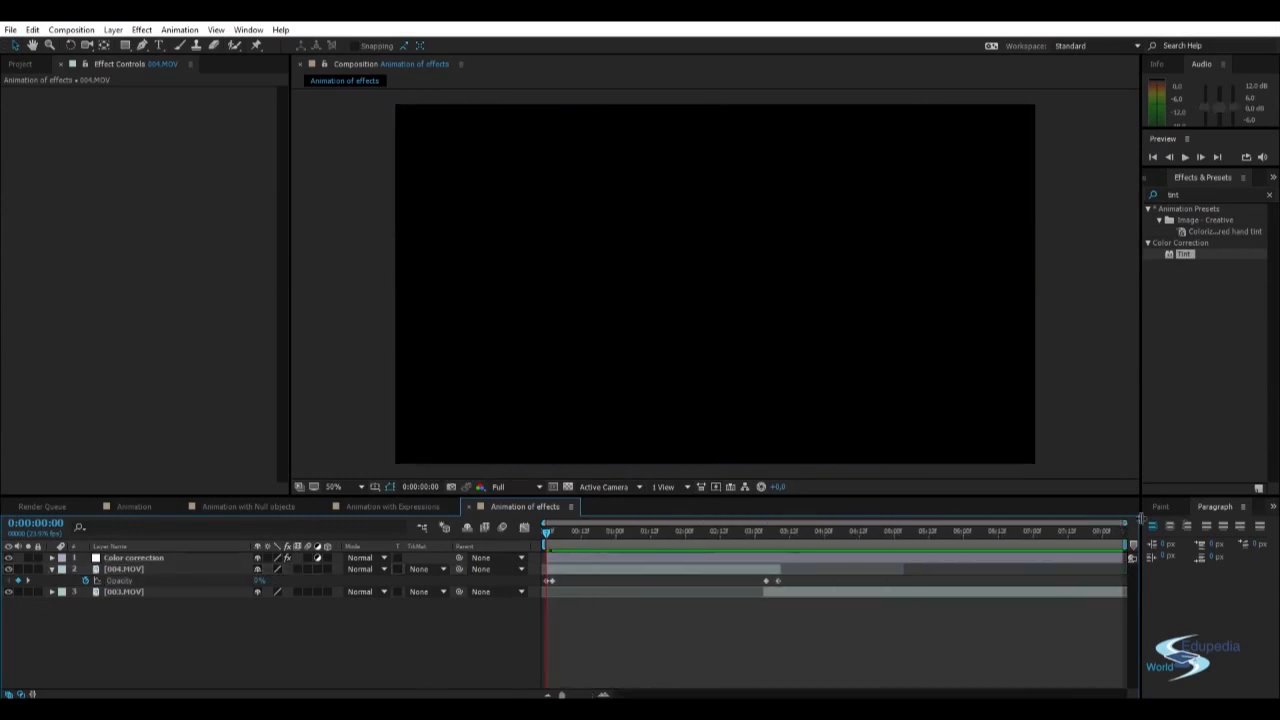
pyautogui.press('space')
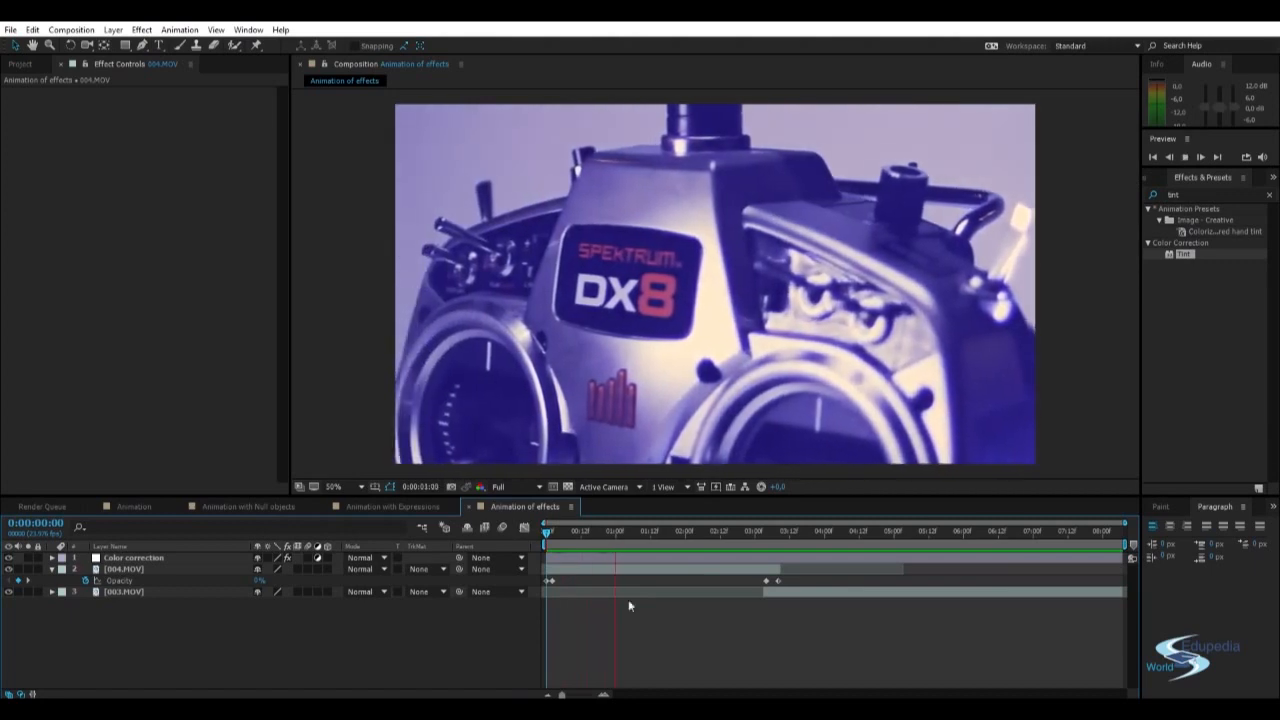
pyautogui.click(617, 532)
pyautogui.moveTo(553, 580); pyautogui.dragTo(558, 583)
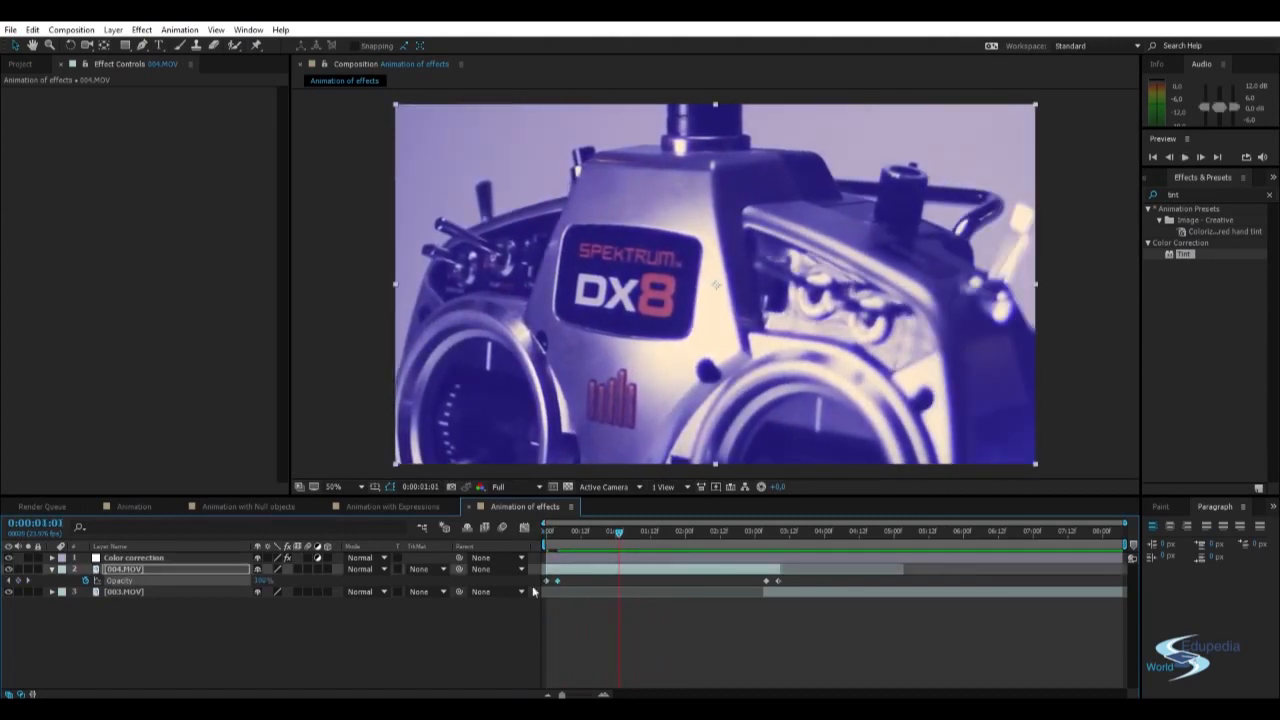
pyautogui.press('space')
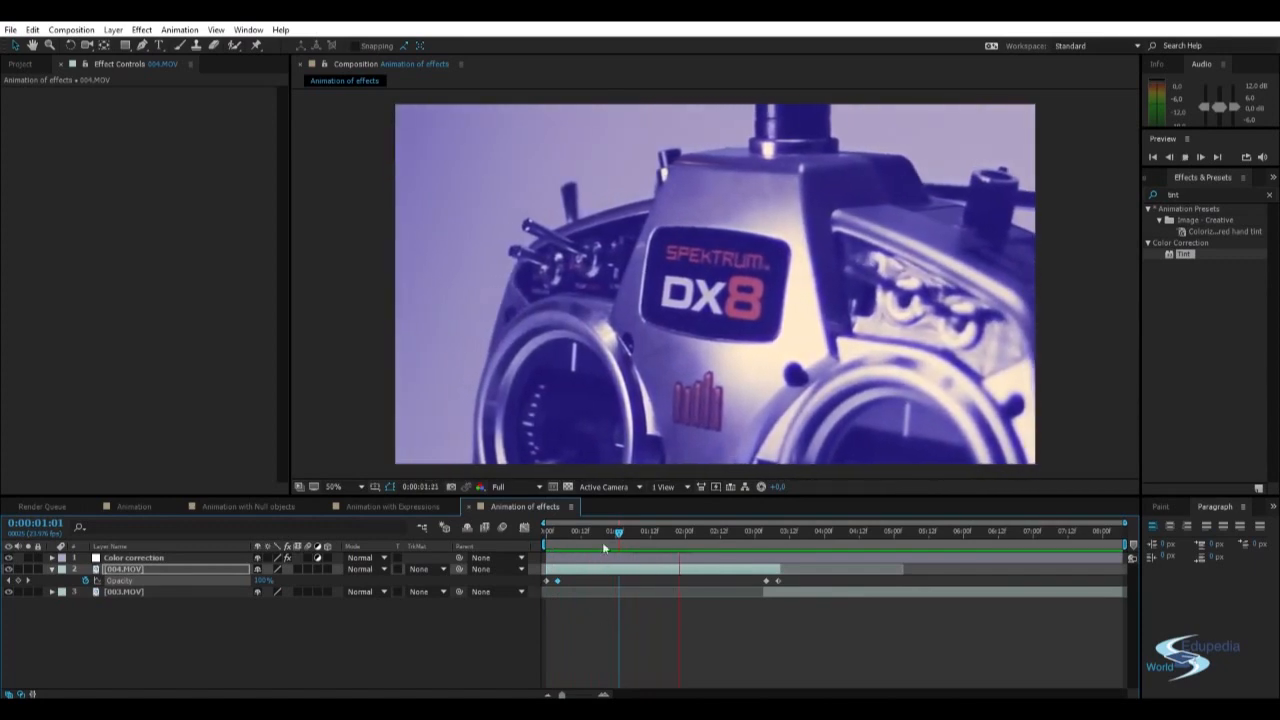
pyautogui.click(608, 531)
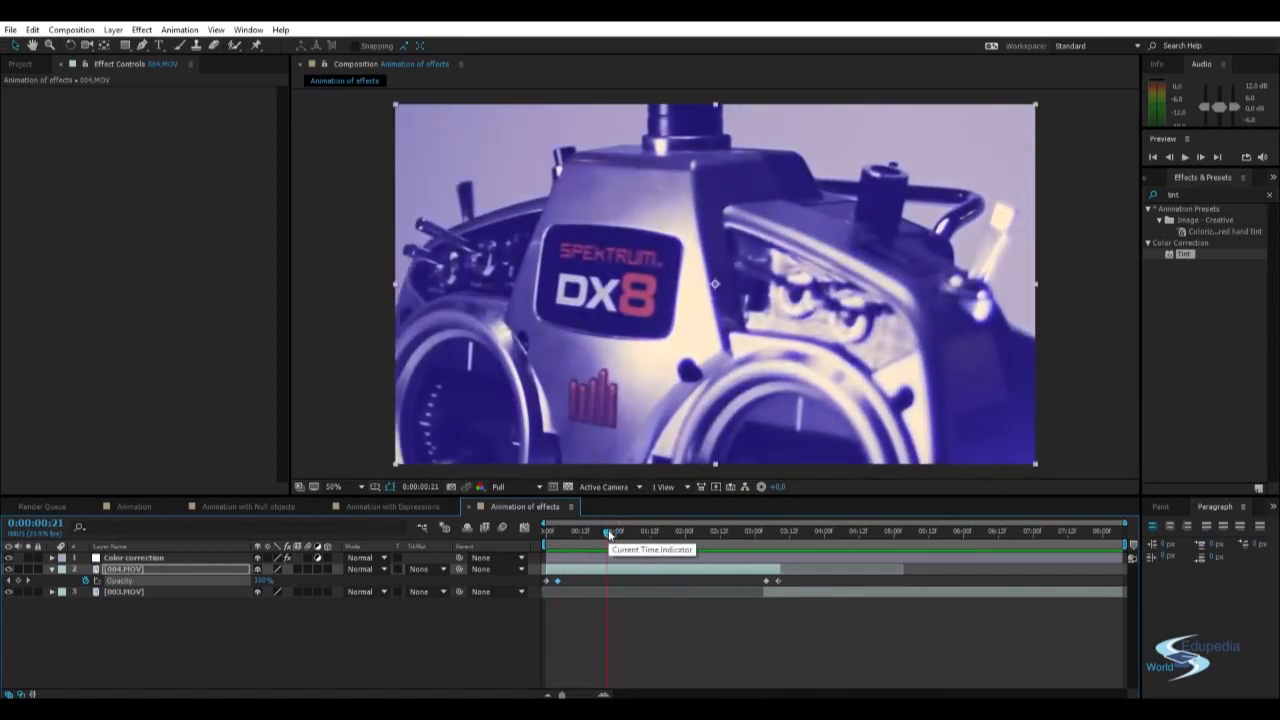
pyautogui.click(651, 625)
pyautogui.press('space')
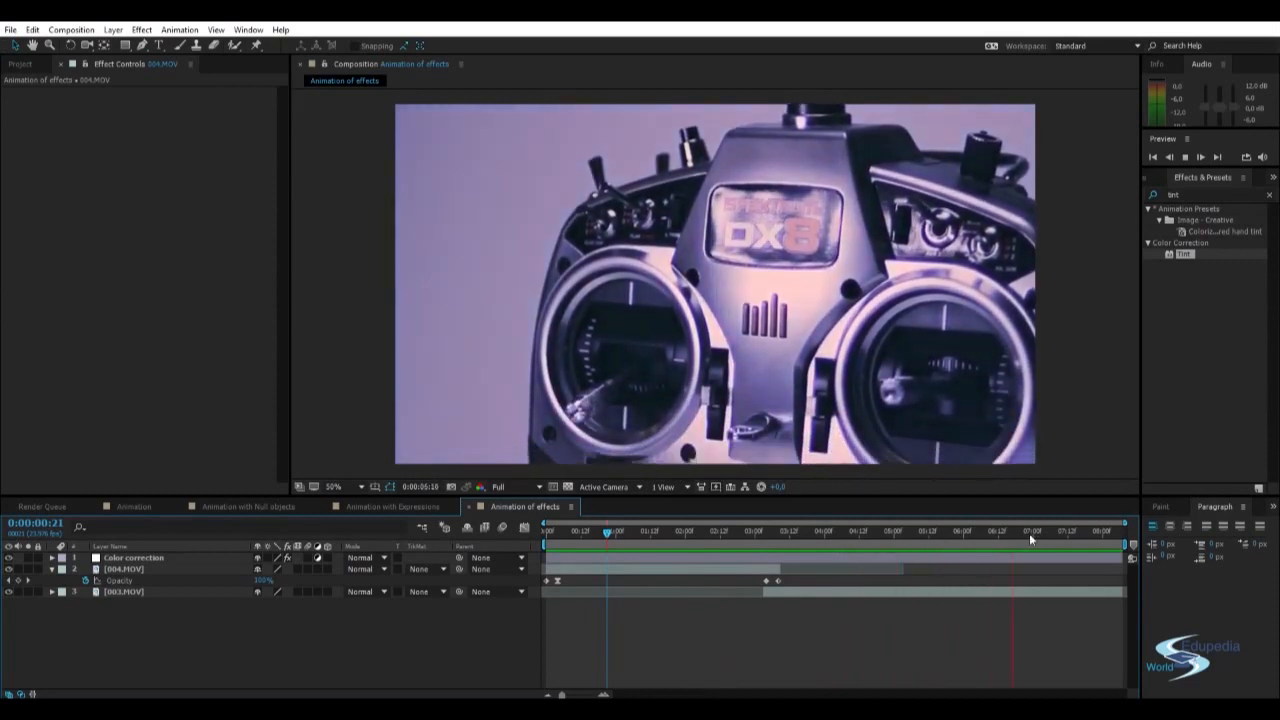
# Fade out the 003.MOV layer with Opacity keyframes of 100% at 0:00:07:05 and 0% at 0:00:08:06.
pyautogui.click(1030, 533)
pyautogui.moveTo(1026, 545); pyautogui.dragTo(1047, 538)
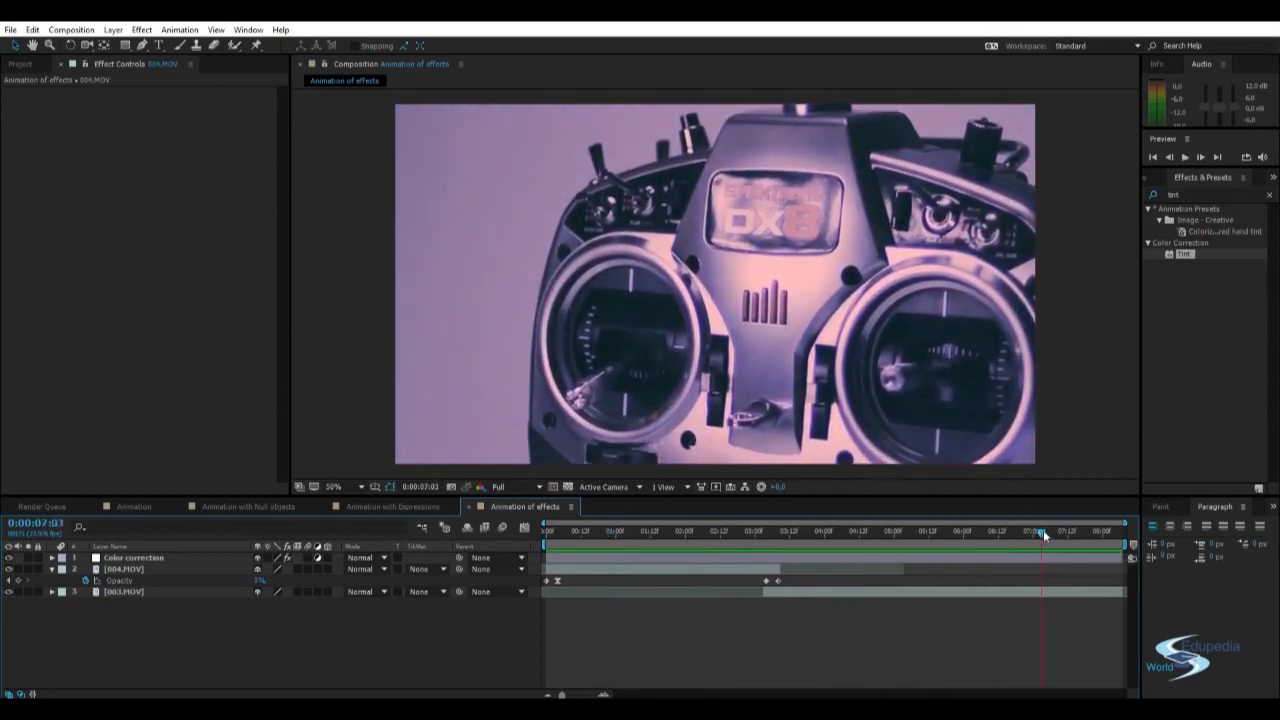
pyautogui.click(1021, 592)
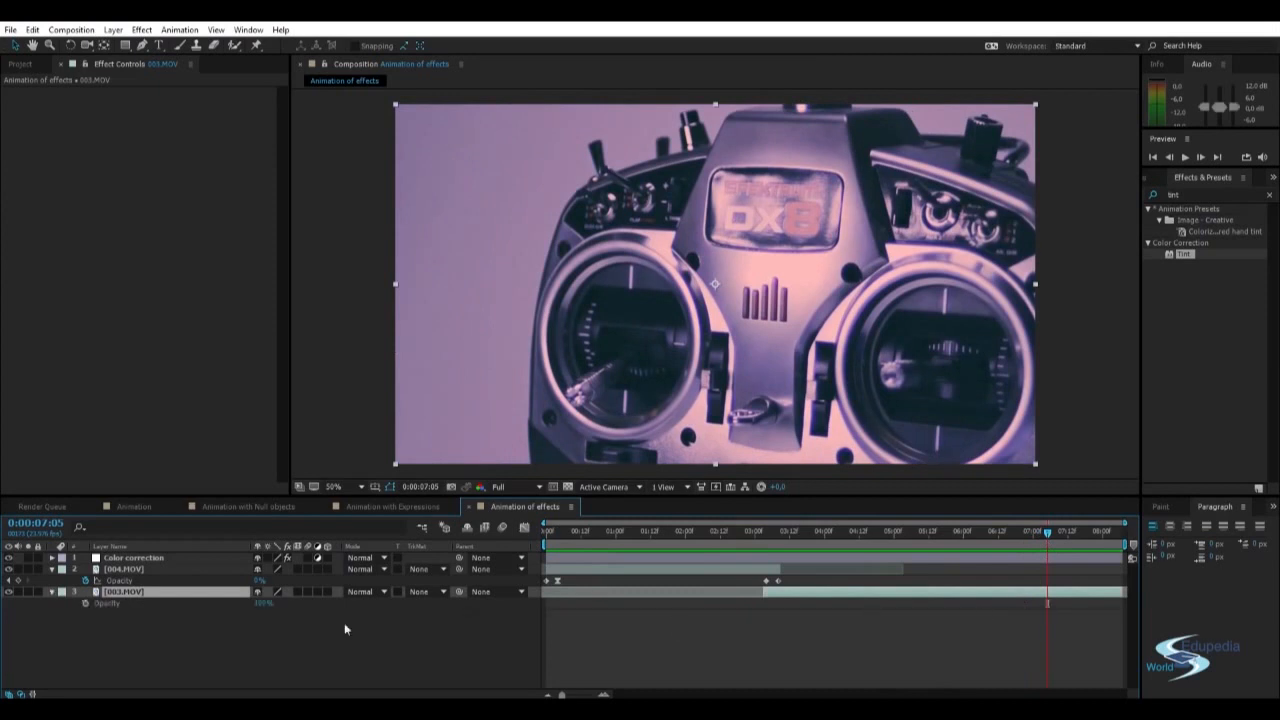
pyautogui.click(86, 604)
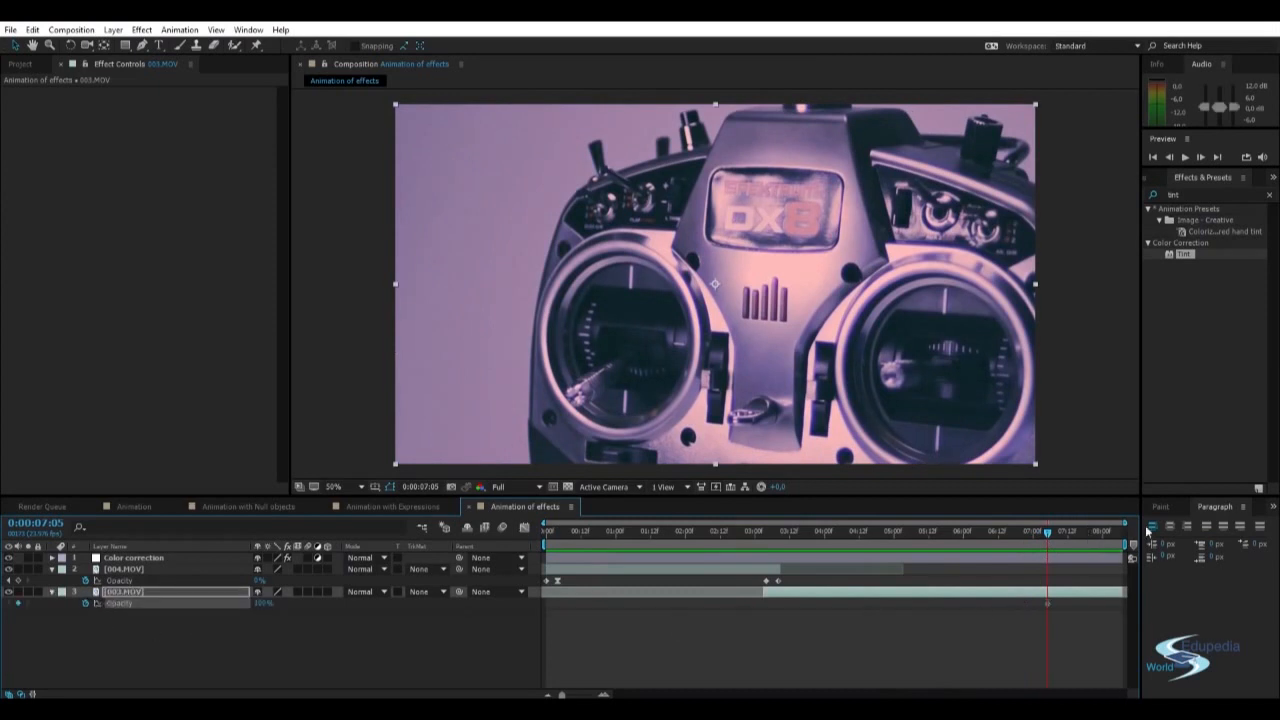
pyautogui.press('End')
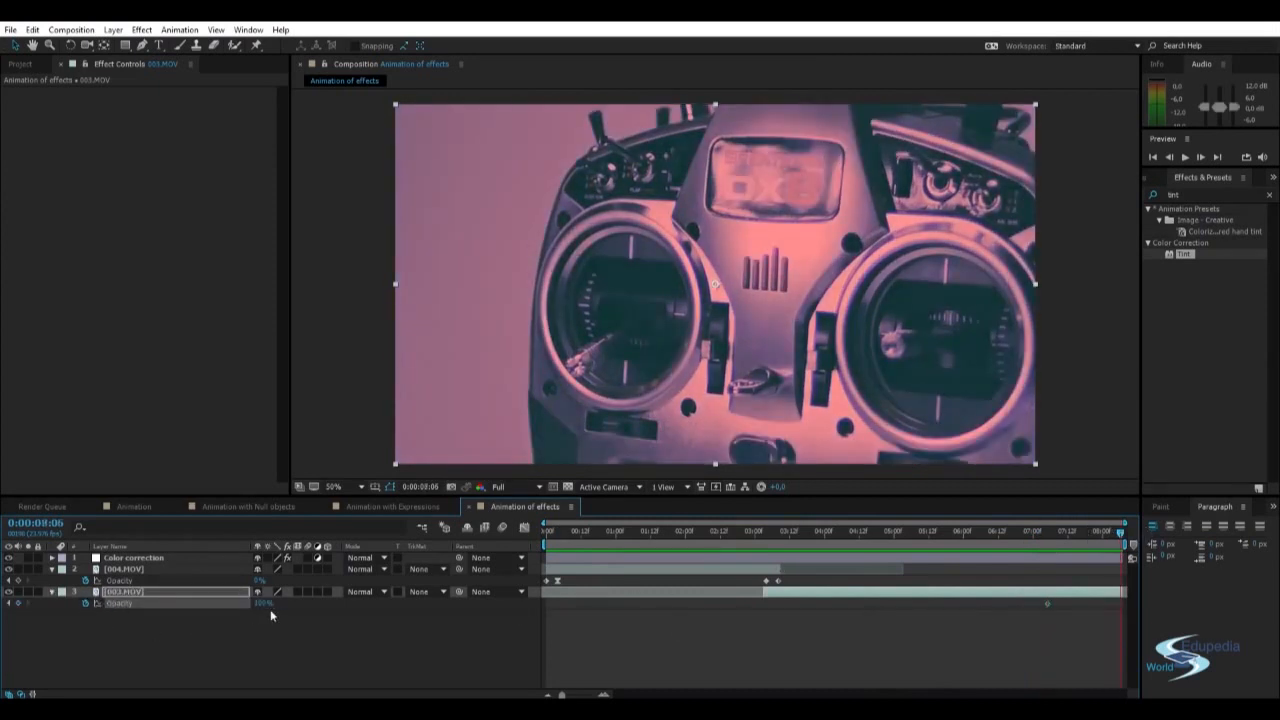
pyautogui.write('0')
pyautogui.press('Return')
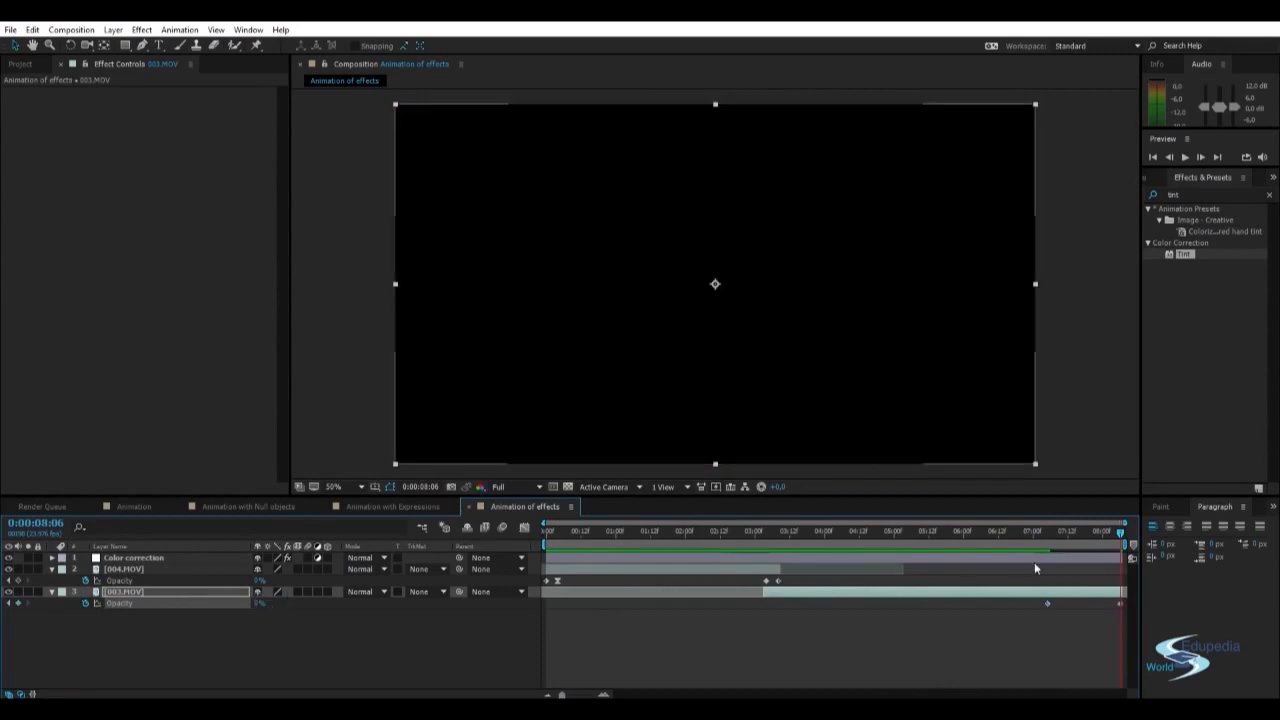
# Preview the fade-out, try Easy Ease on 003.MOV's Opacity keyframes and undo it.
pyautogui.press('space')
pyautogui.moveTo(1075, 543)
pyautogui.mouseDown()
pyautogui.moveTo(1032, 540)
pyautogui.moveTo(1117, 533)
pyautogui.moveTo(1059, 549)
pyautogui.mouseUp()
pyautogui.click(1035, 619)
pyautogui.moveTo(1035, 625); pyautogui.dragTo(1052, 606)
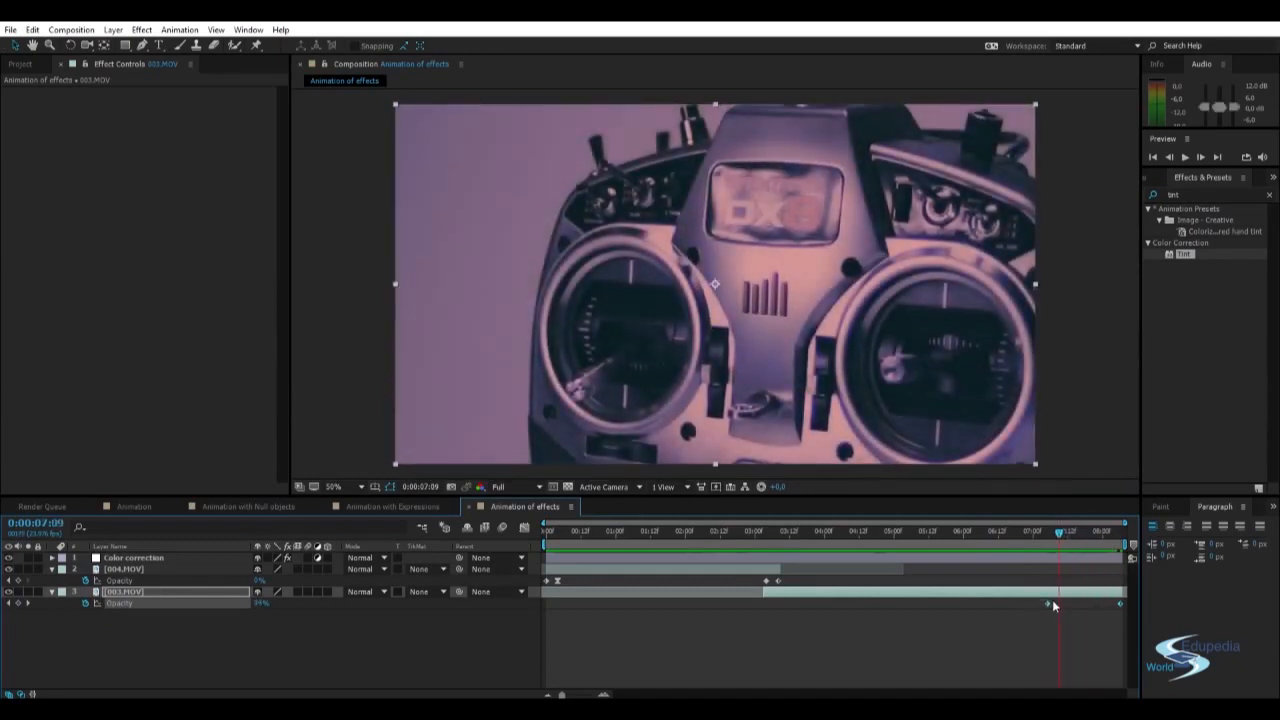
pyautogui.press('F9')
pyautogui.click(1033, 638)
pyautogui.moveTo(1039, 535)
pyautogui.mouseDown()
pyautogui.moveTo(1126, 534)
pyautogui.moveTo(1041, 539)
pyautogui.mouseUp()
pyautogui.hotkey('ctrl', 'z')
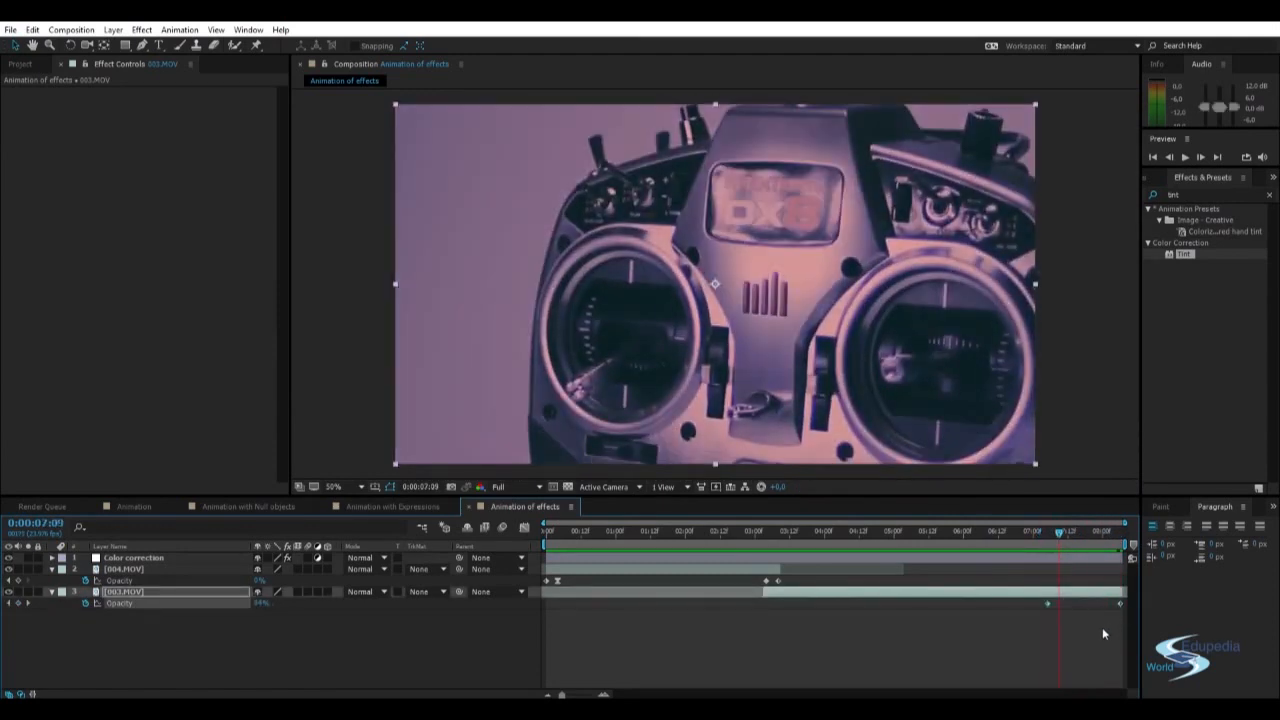
# Apply Easy Ease to 003.MOV's final 0% Opacity keyframe and preview the finished animation.
pyautogui.press('F9')
pyautogui.click(1076, 646)
pyautogui.click(1050, 534)
pyautogui.moveTo(1047, 543); pyautogui.dragTo(1125, 541)
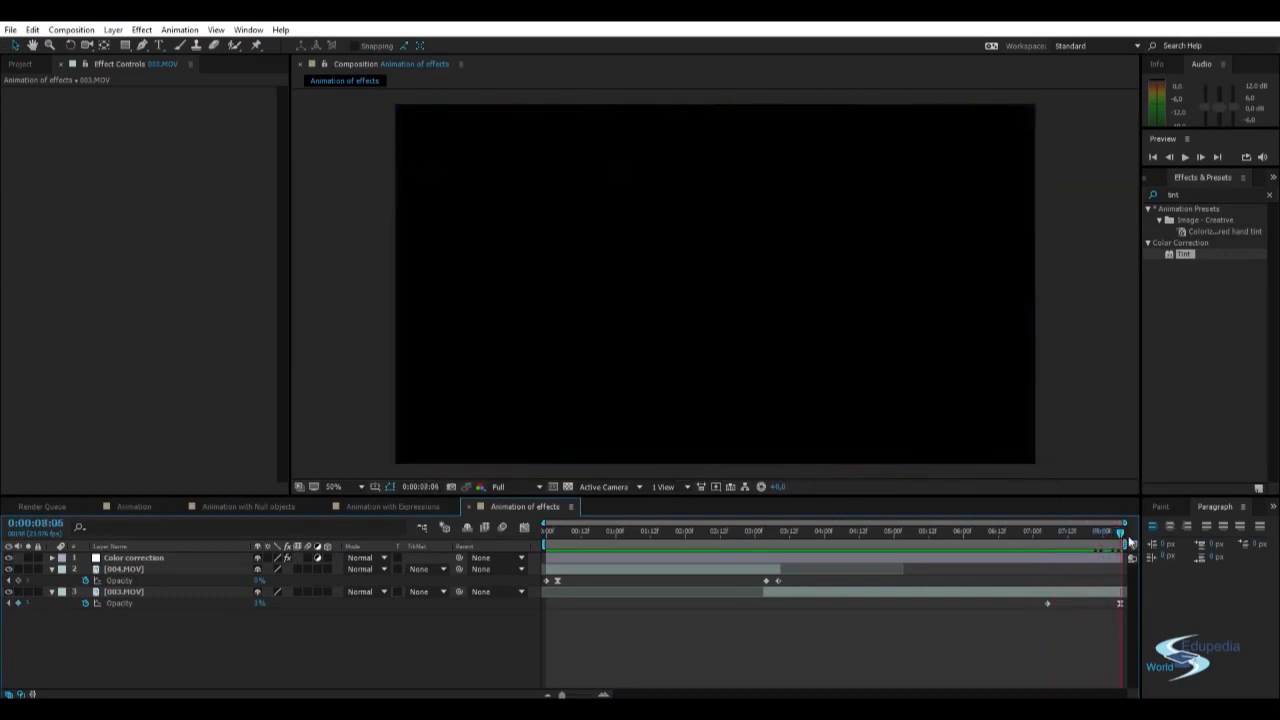
pyautogui.press('space')
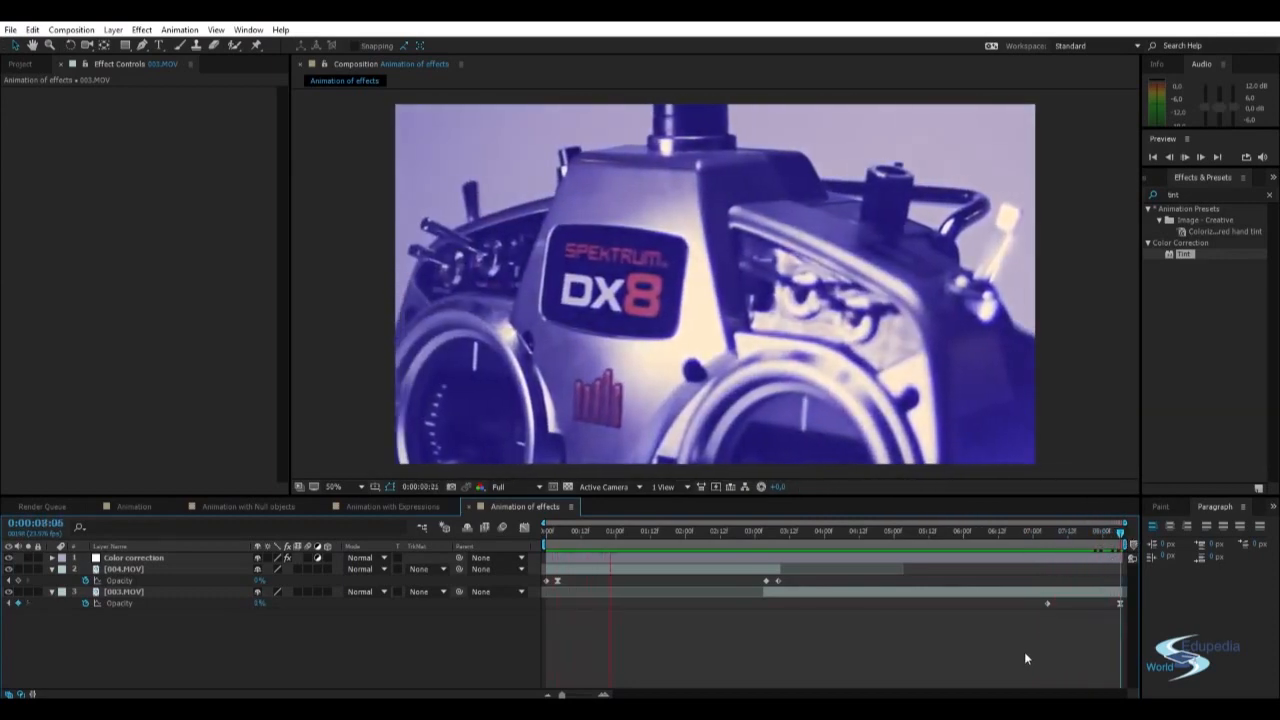